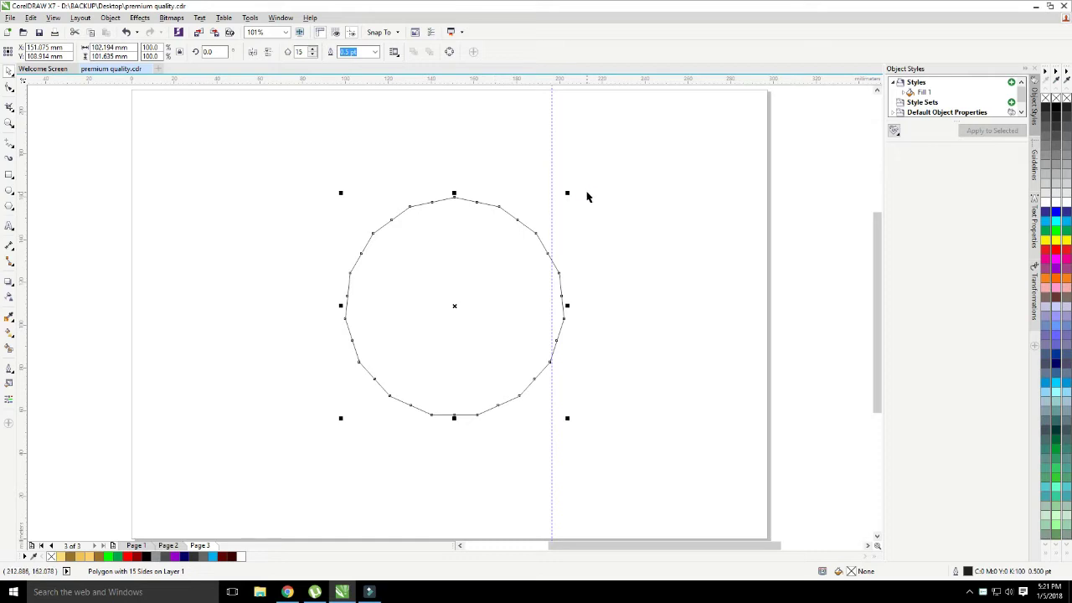
Step: Convert all segments of the 15-sided polygon to curves and make its nodes symmetrical
left_click(9, 87)
left_click_drag(168, 134, 646, 484)
left_click(158, 51)
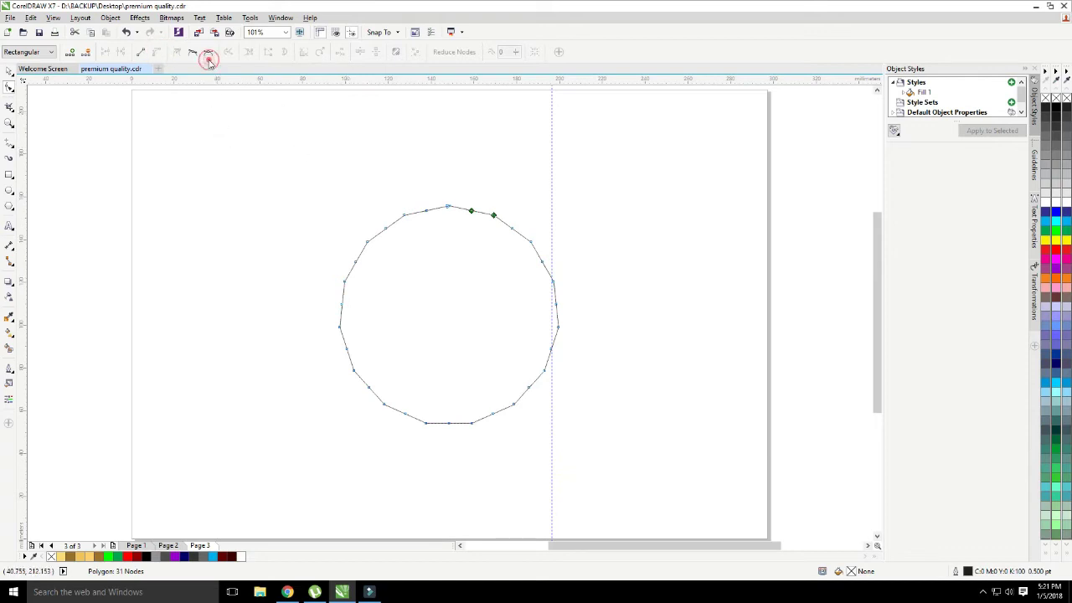
Step: Nudge the polygon's top node outward until the outline forms an evenly scalloped badge edge, and deselect it
left_click_drag(444, 173, 448, 216)
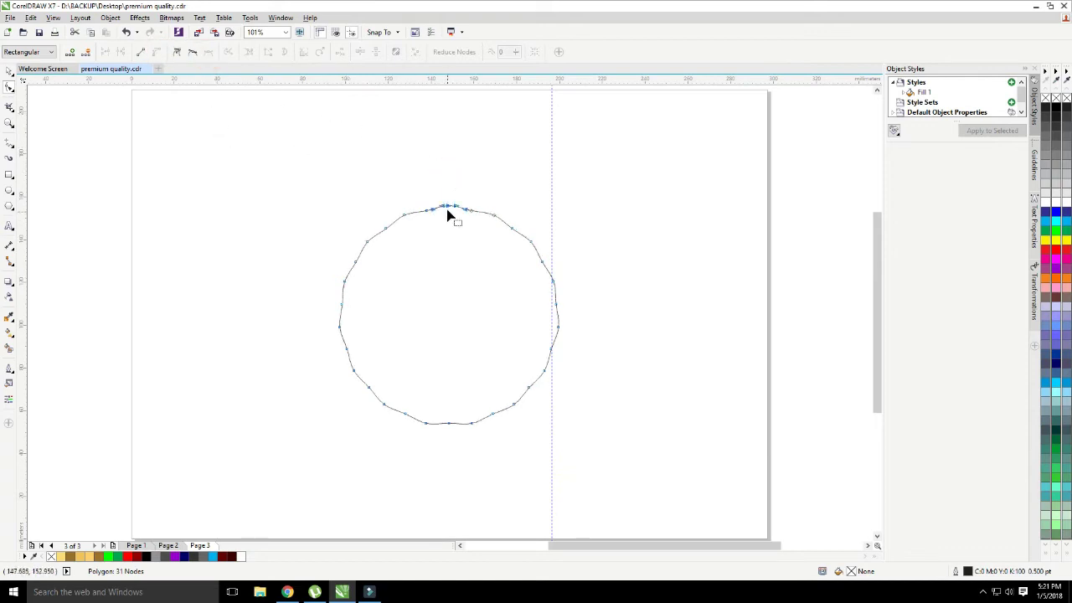
key("Up")
key("Up")
key("Up")
key("Up")
key("Up")
key("Up")
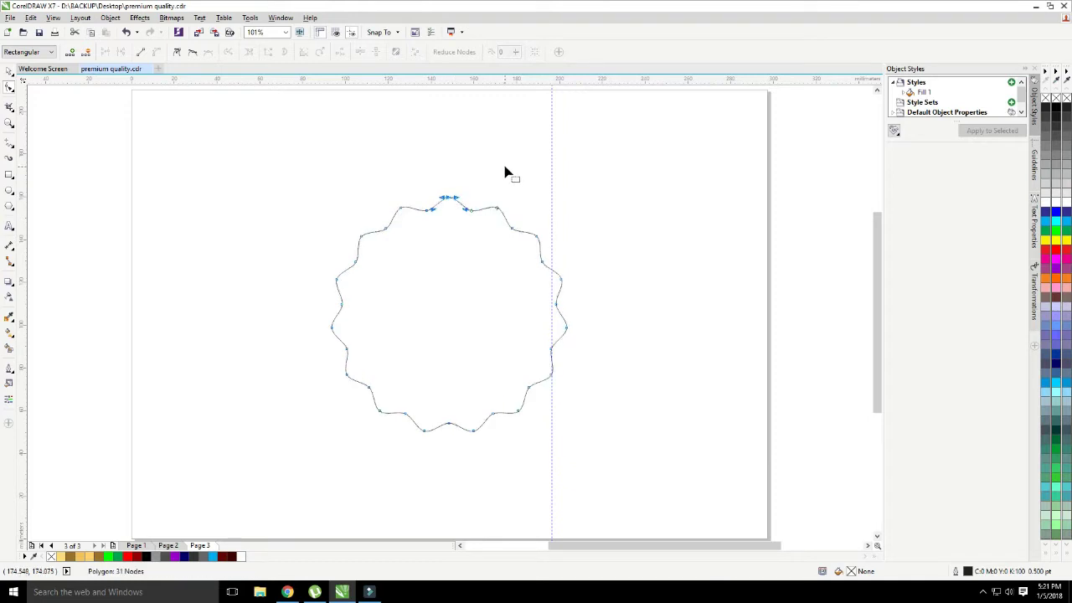
key("Up")
key("Up")
key("Up")
key("Up")
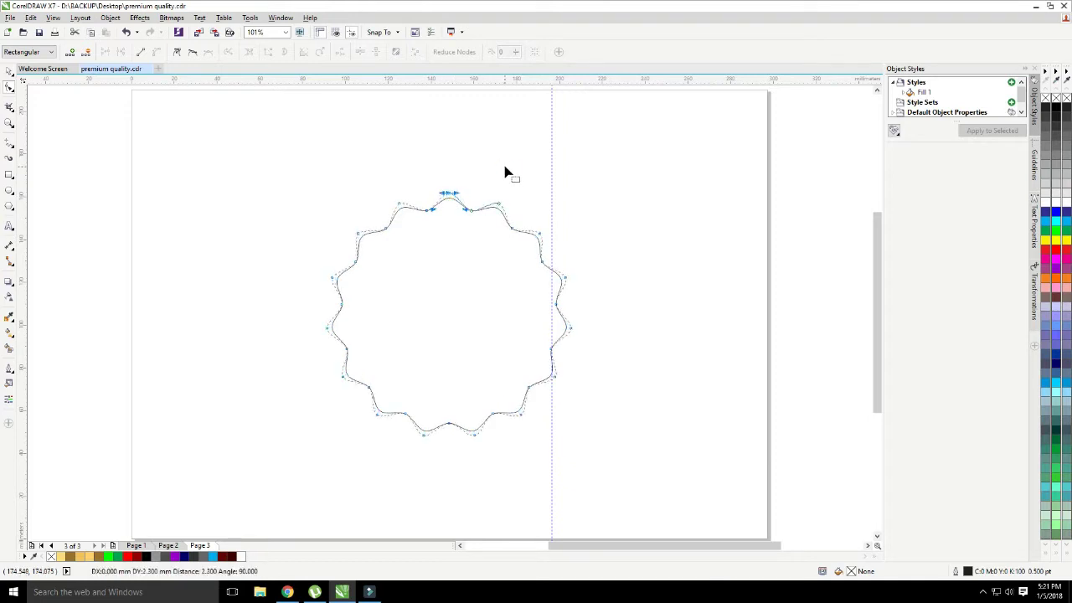
key("Down")
key("Down")
key("Down")
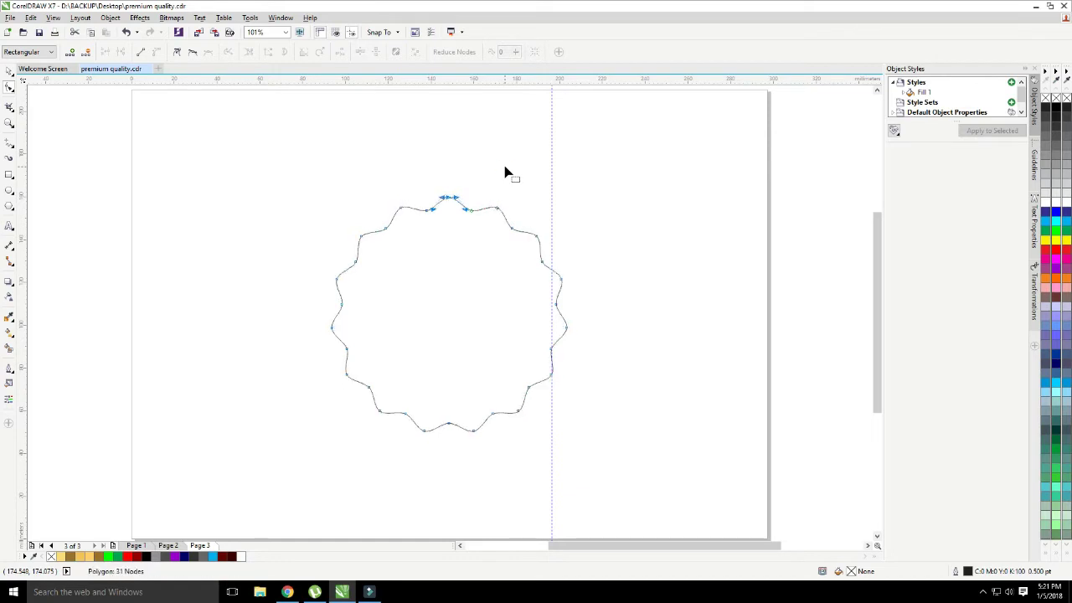
key("space")
left_click(501, 172)
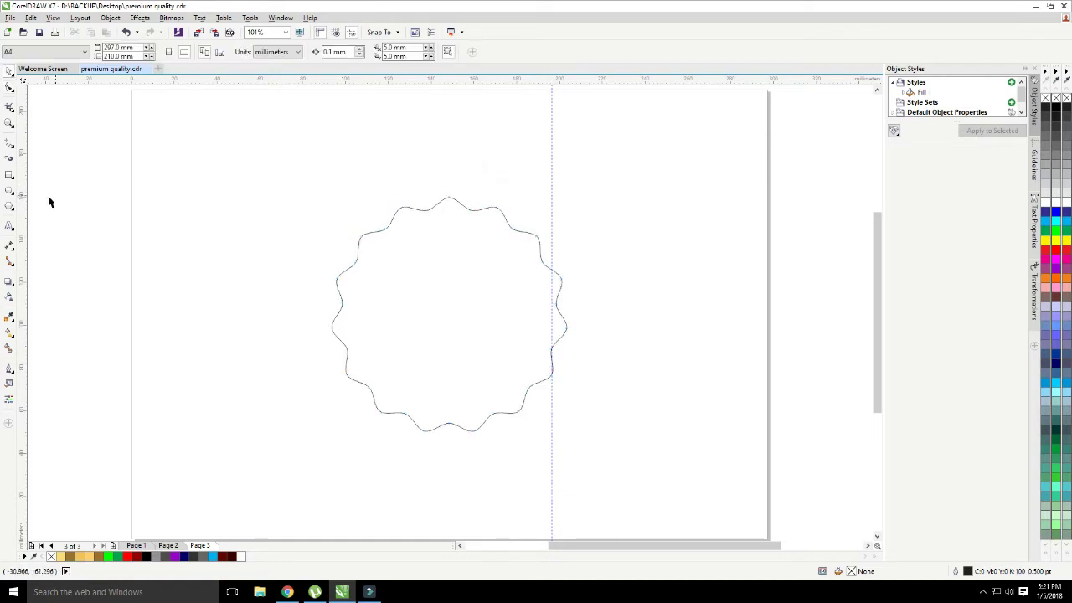
Step: Draw a circle about 72 mm in diameter inside the scalloped shape and centre it on that shape
left_click(10, 192)
left_click_drag(392, 243, 536, 402)
left_click(421, 228, "shift")
key("e")
key("c")
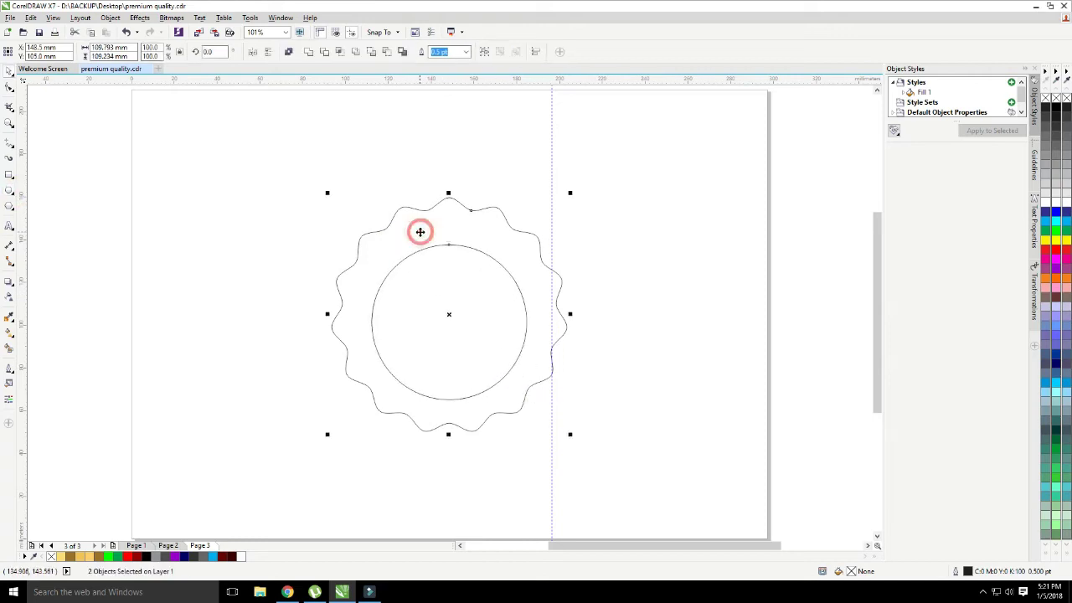
left_click(422, 170)
left_click(452, 240)
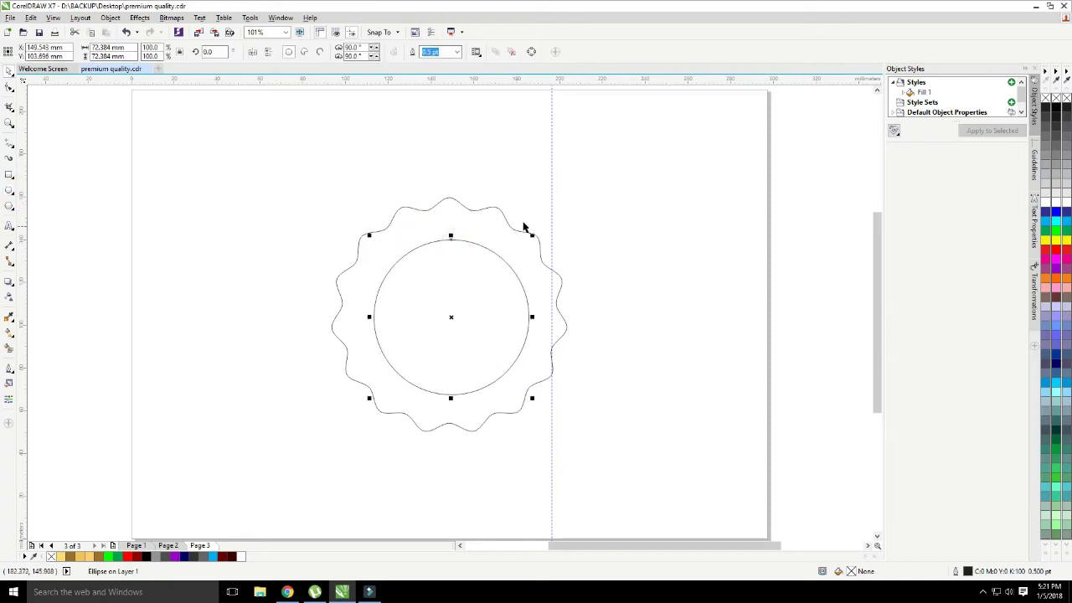
left_click(514, 230)
left_click(531, 171)
Step: Scale the circle from its centre into concentric circles about 82 mm, 70 mm and 46 mm in diameter
left_click(481, 286)
left_click_drag(528, 232, 541, 221)
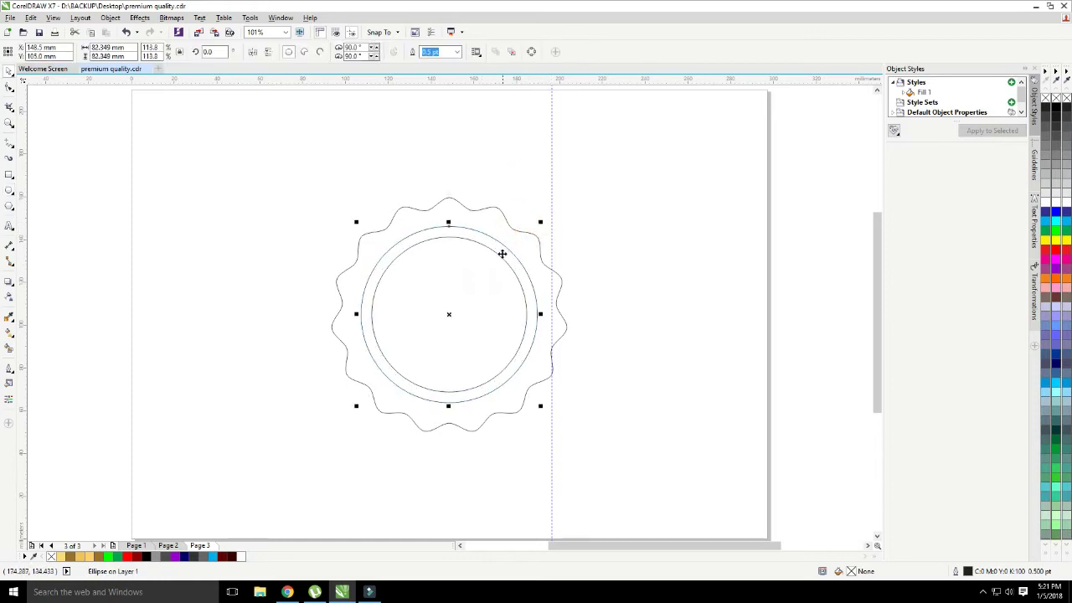
key("ctrl+z")
left_click_drag(531, 232, 502, 260)
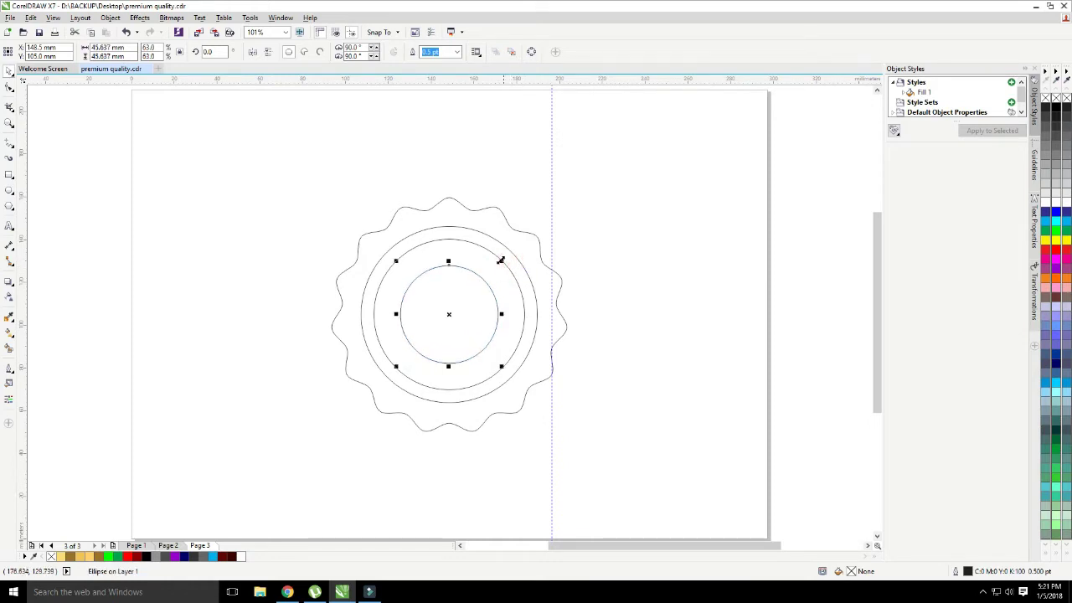
Step: Align the smallest circle with the outer circle's right edge, and recentre it within the outer circle
left_click(500, 265, "shift")
key("r")
left_click(591, 250)
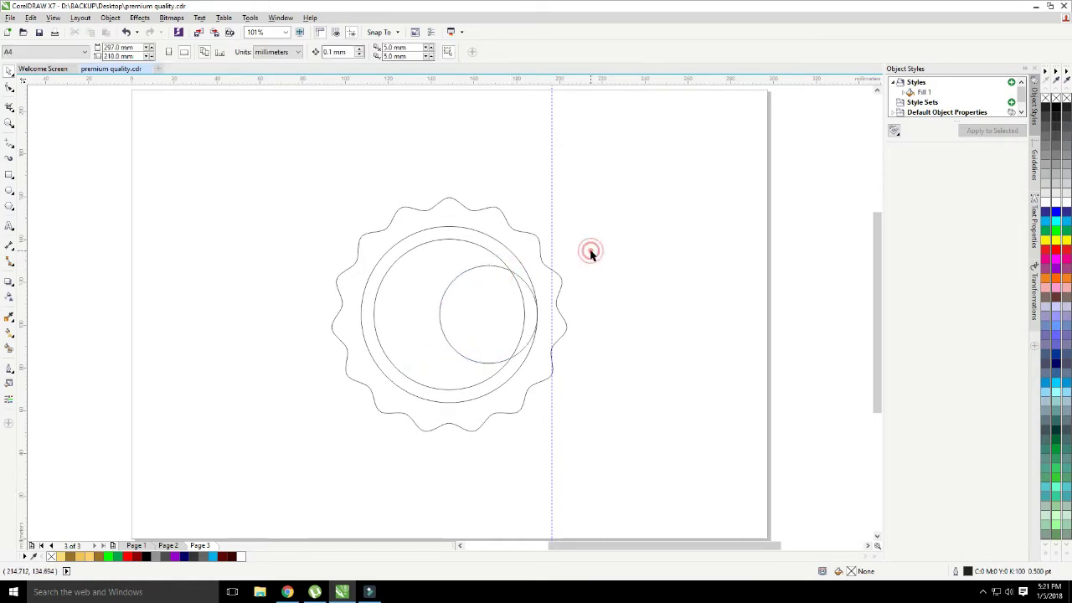
left_click(529, 296)
left_click(459, 271, "shift")
key("e")
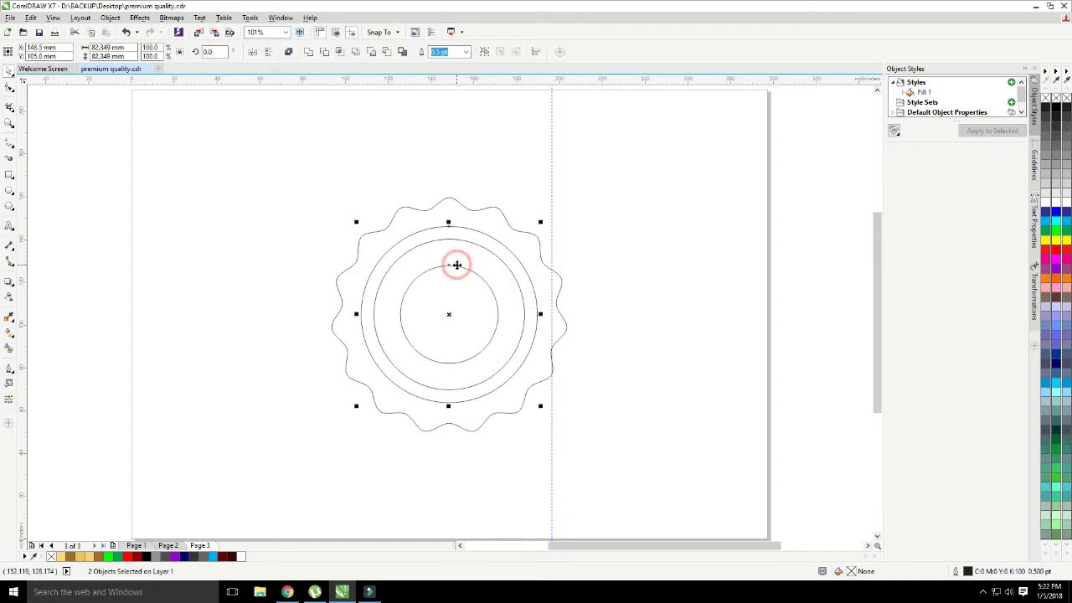
left_click(356, 205)
Step: Make a slightly smaller concentric copy of the innermost circle, about 43 mm in diameter
left_click_drag(311, 186, 581, 450)
left_click(526, 237)
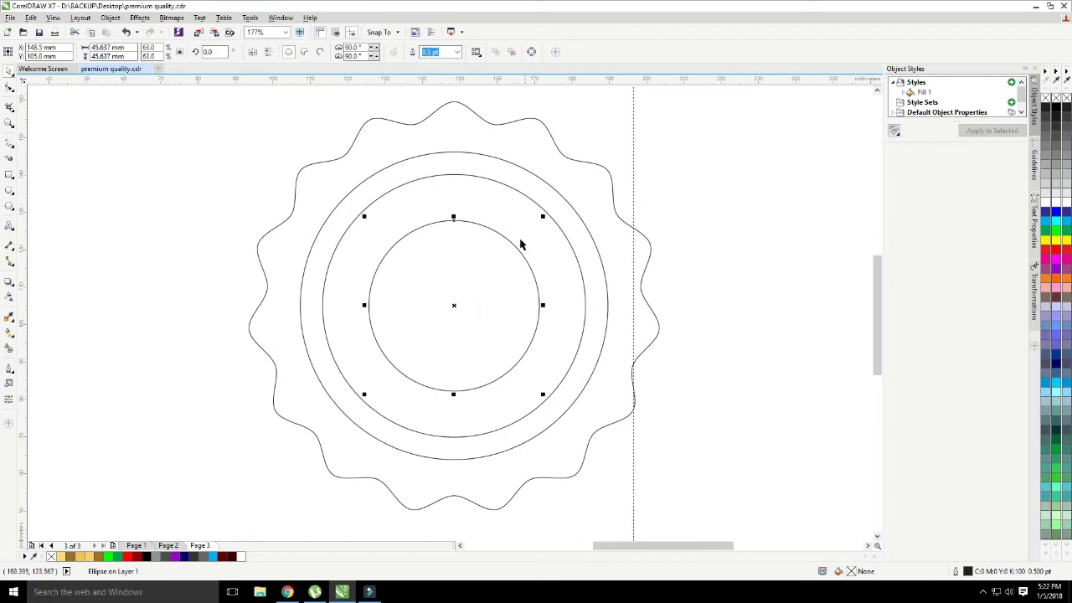
key("F2")
left_click(439, 266)
left_click_drag(657, 217, 648, 222)
scroll(647, 223, "down", 3)
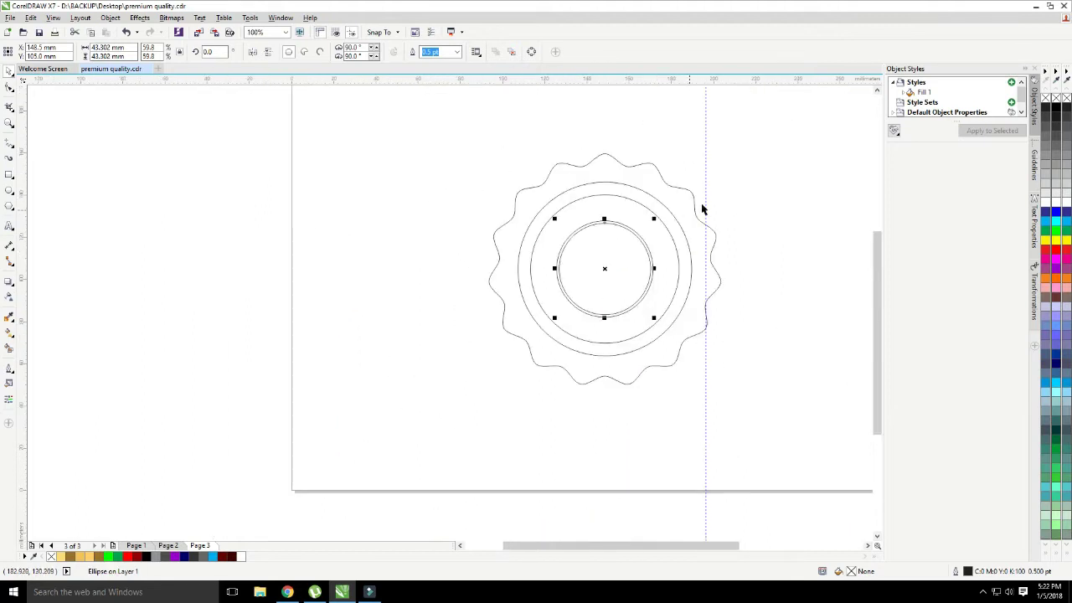
left_click(726, 192)
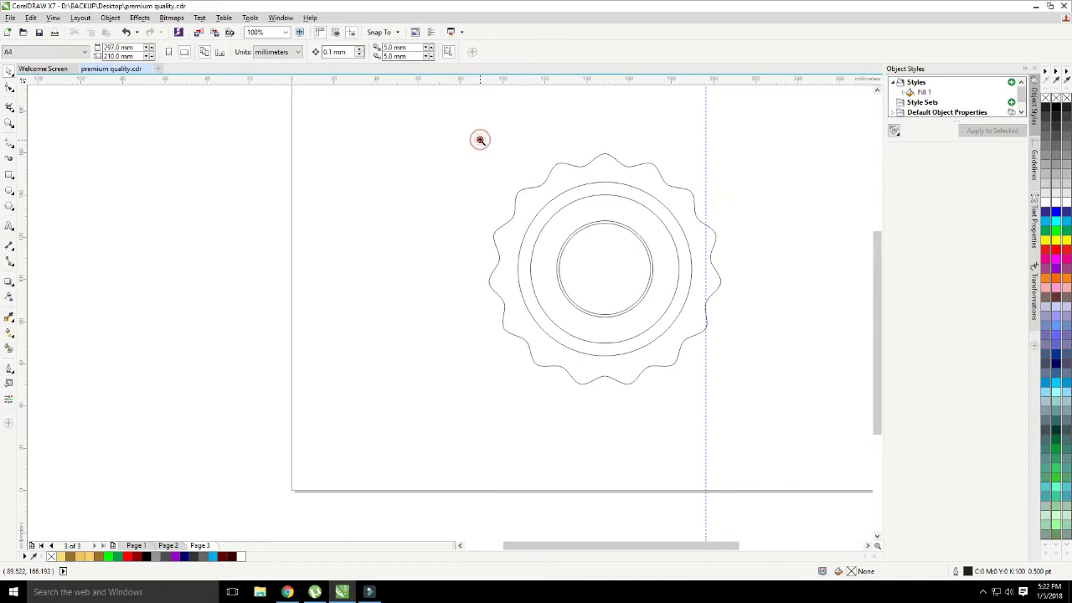
Step: Trim the scalloped shape with the largest circle to form a ring
scroll(480, 140, "up", 2)
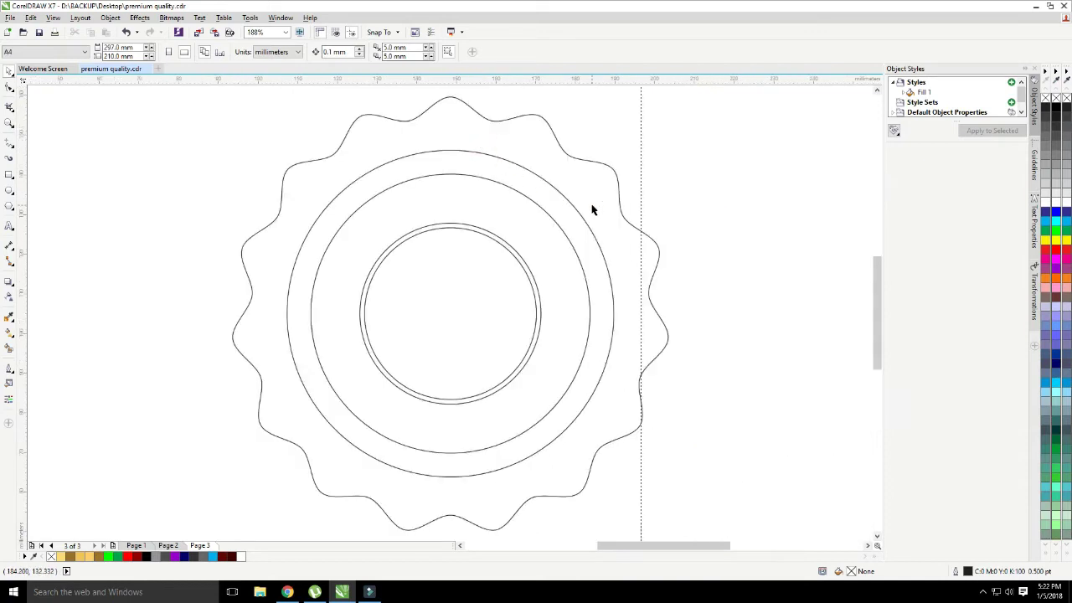
left_click(547, 183)
left_click(537, 146, "shift")
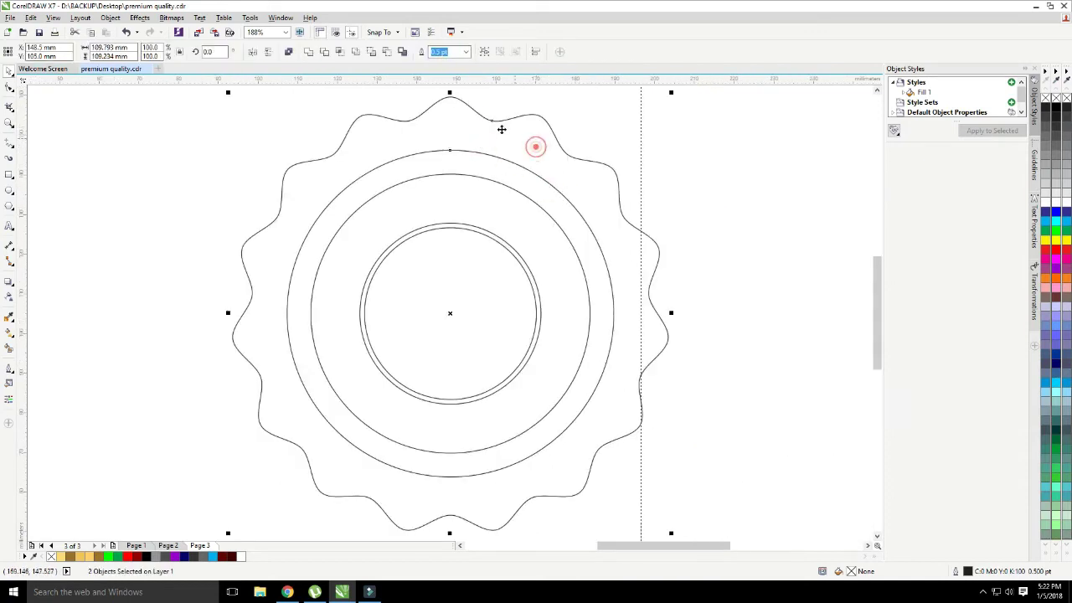
left_click(290, 120)
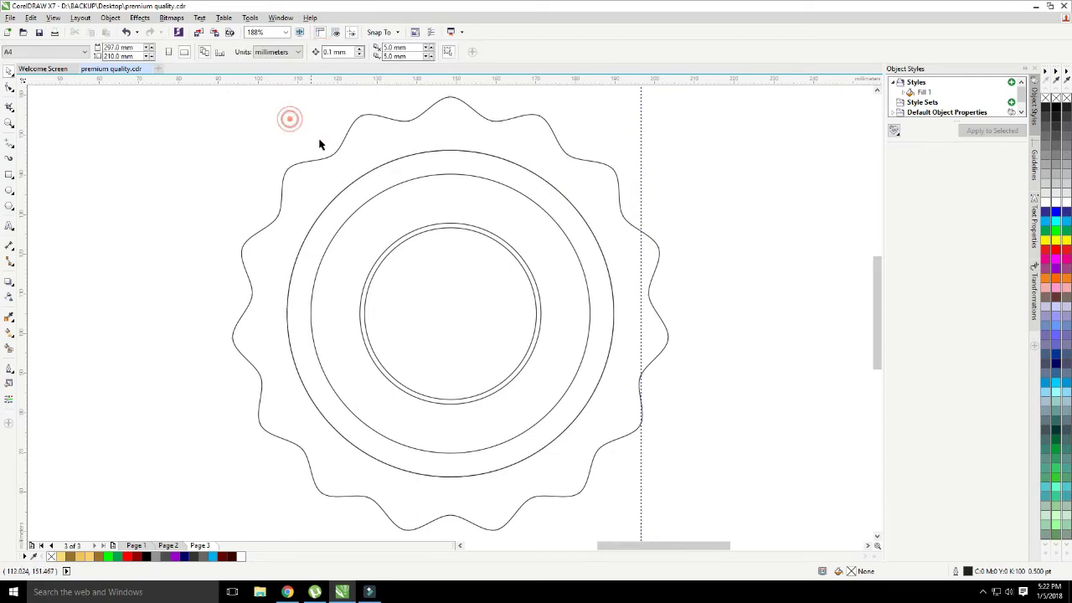
Step: Trim the 70 mm circle with the 46 mm circle to form an inner ring
left_click(390, 191)
left_click(415, 173)
key("Escape")
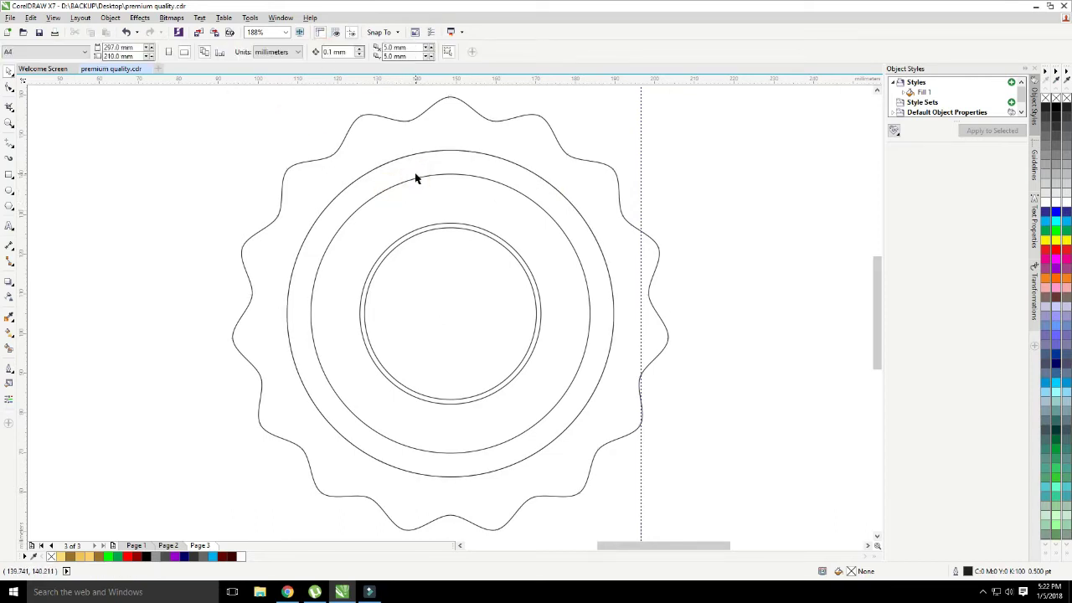
left_click(413, 234)
left_click(411, 216, "shift")
left_click(325, 52)
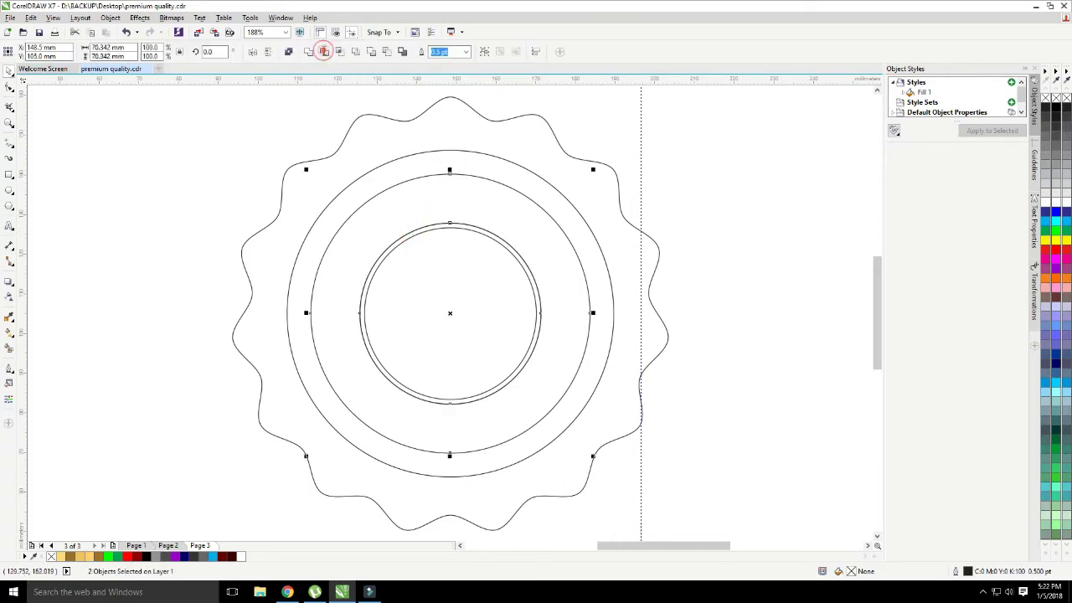
left_click(609, 162)
left_click_drag(421, 210, 474, 246)
left_click(469, 250)
left_click(447, 281)
scroll(447, 285, "down", 8)
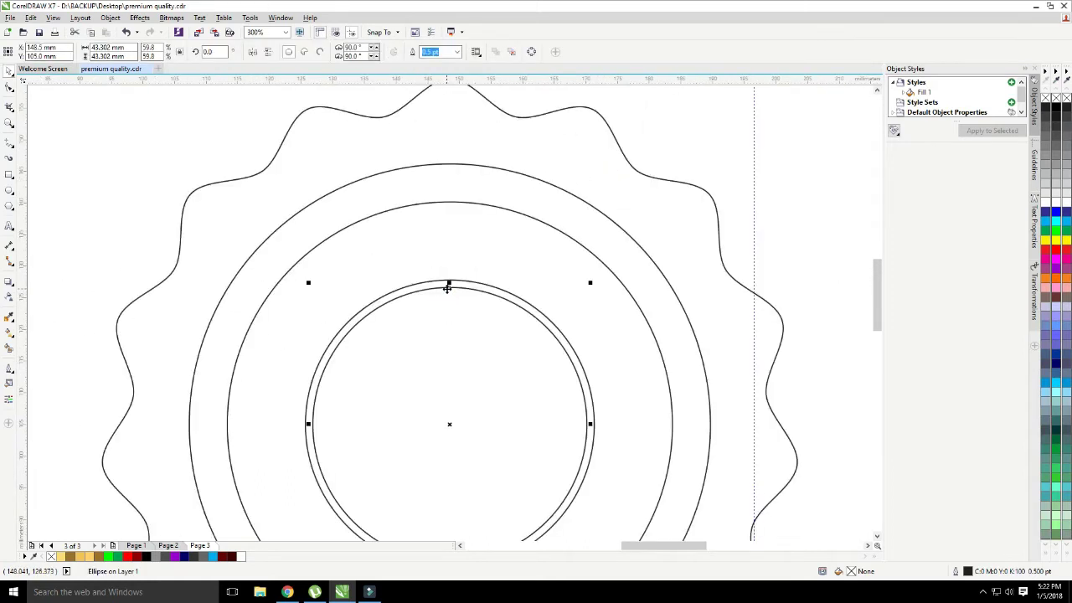
left_click(663, 179)
Step: Apply a linear fountain fill to the scalloped outer ring and add a colour node at the gradient's midpoint
left_click(608, 192)
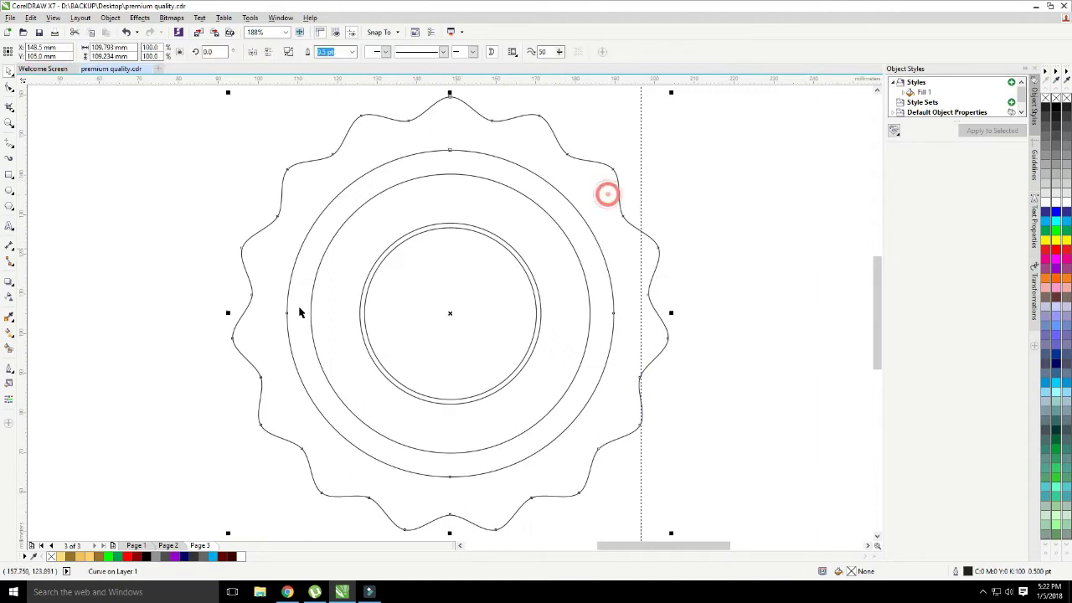
double_click(9, 384)
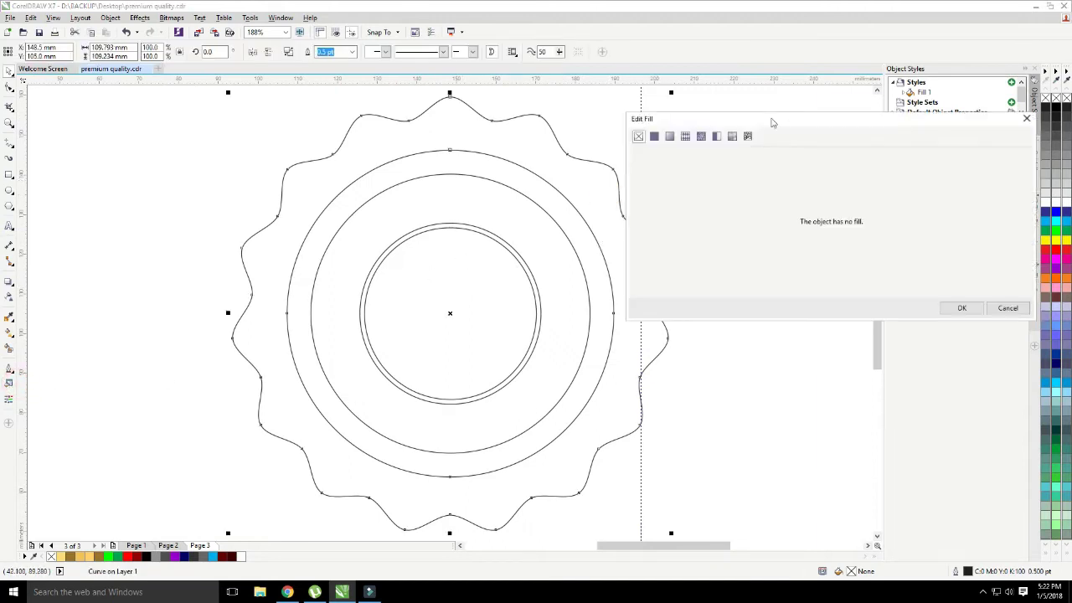
left_click(670, 136)
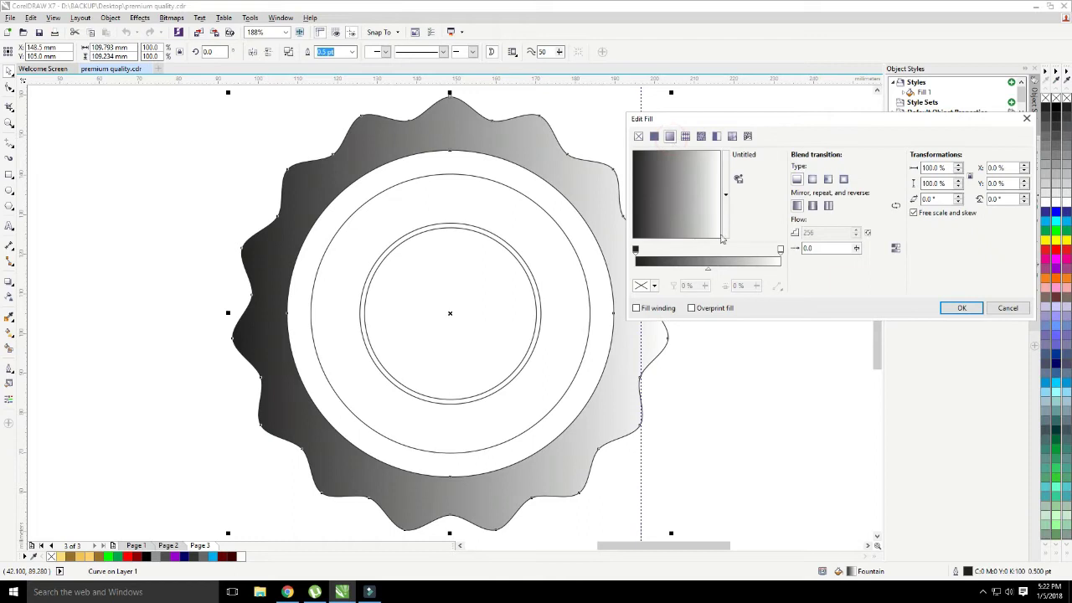
left_click(781, 250)
double_click(709, 256)
Step: Set the gradient's first colour node to gold #DBBC58, starting from the light gold sampled from the document palette
left_click(636, 251)
left_click(647, 286)
left_click(677, 311)
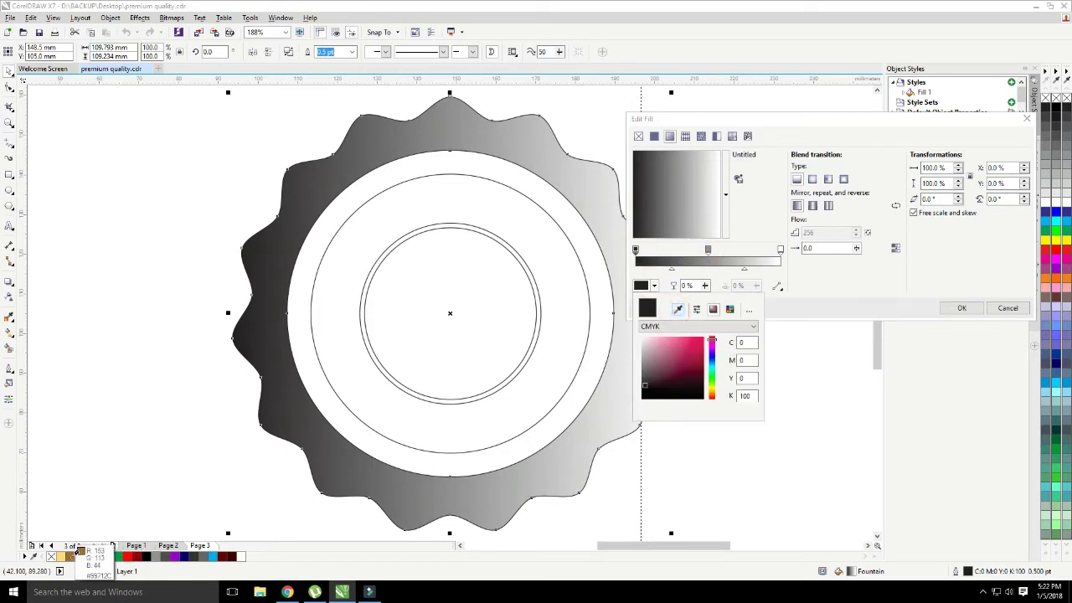
left_click(66, 556)
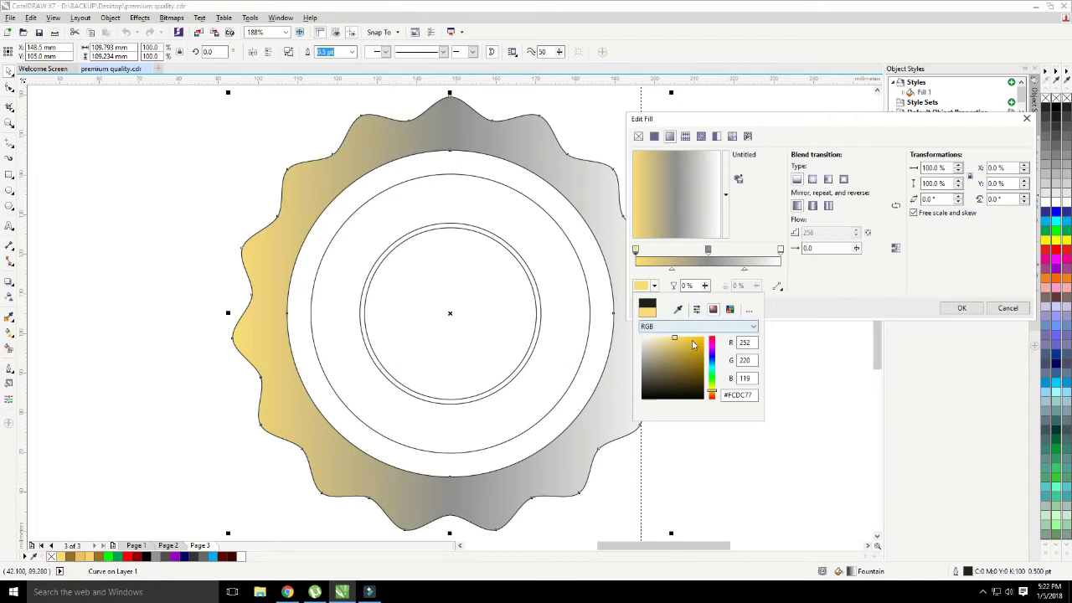
left_click(679, 347)
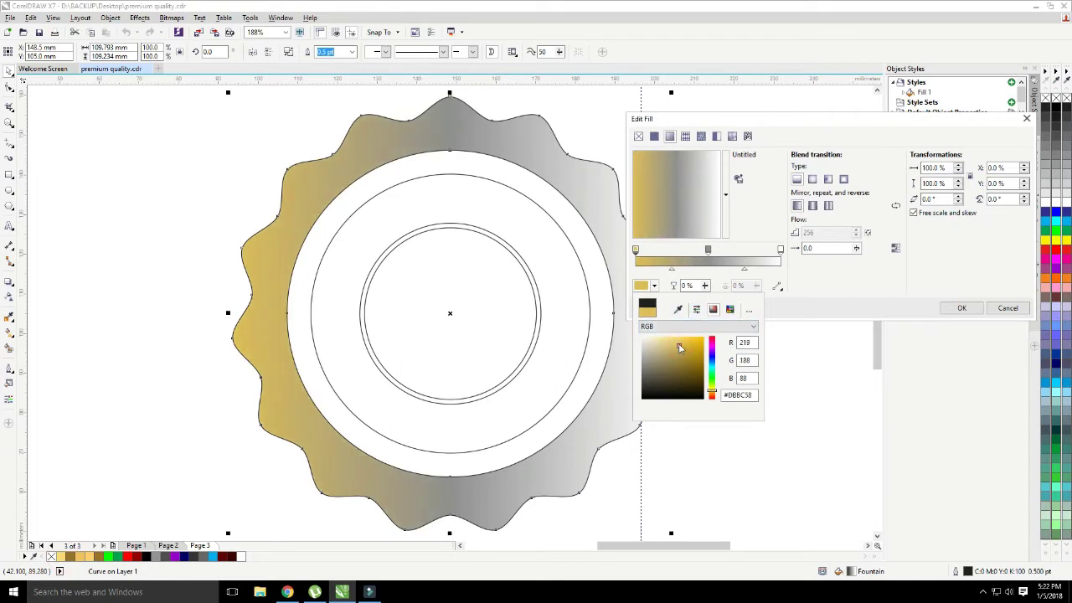
Step: Set the gradient's middle colour node to pale cream #FFF3CC, starting from the sampled palette gold
left_click(709, 250)
left_click(708, 251)
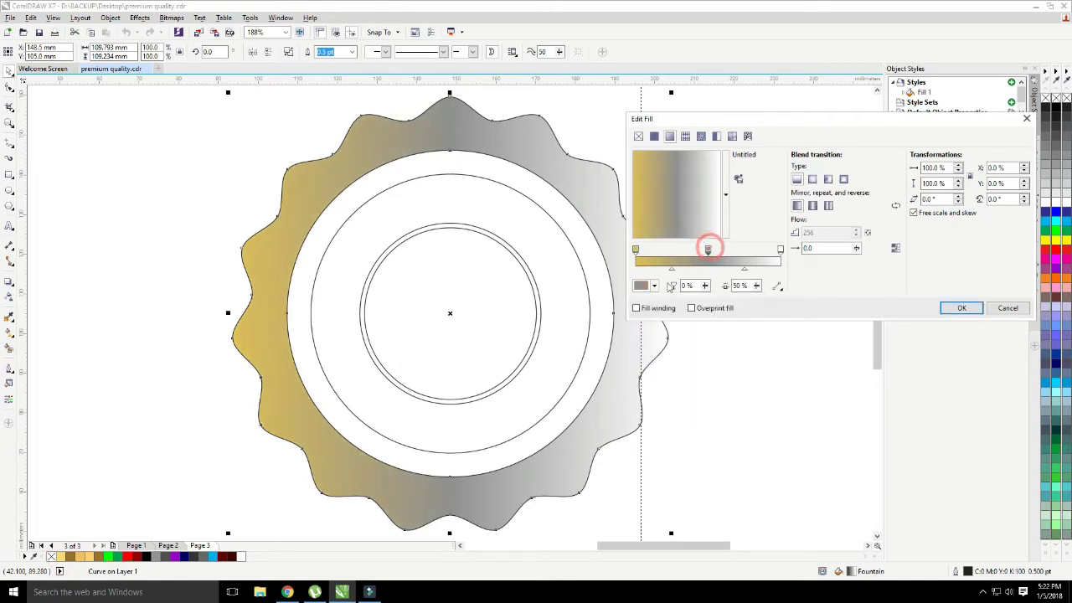
left_click(654, 286)
left_click(677, 309)
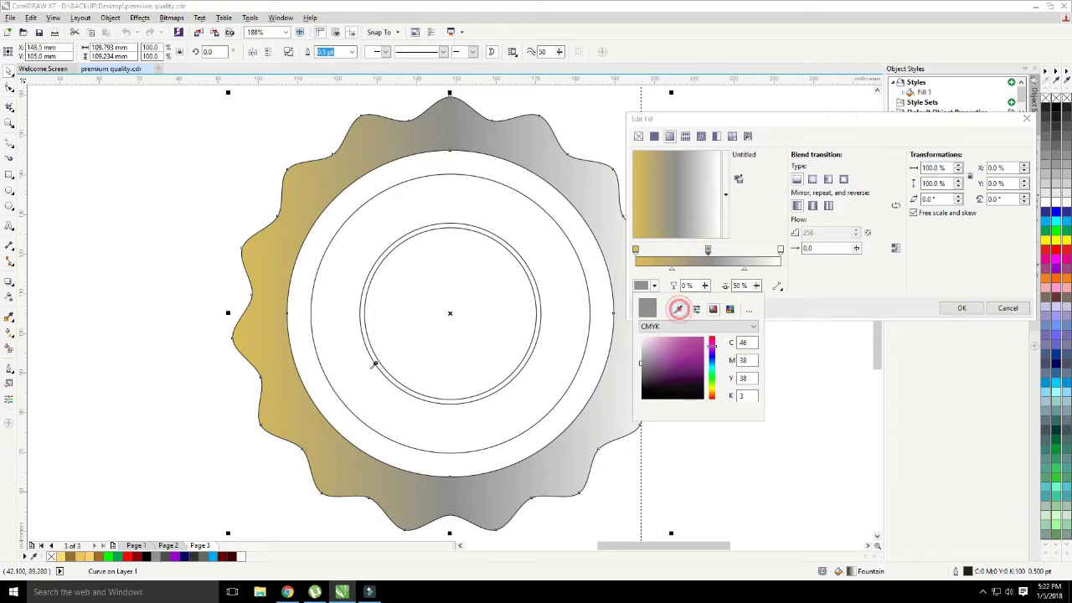
left_click(65, 556)
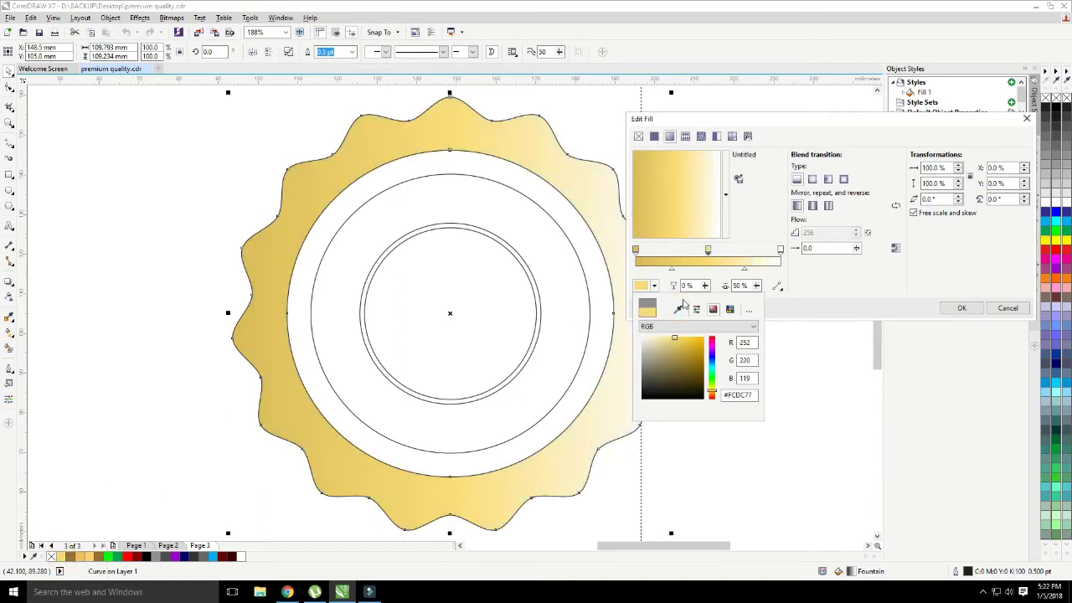
left_click(654, 337)
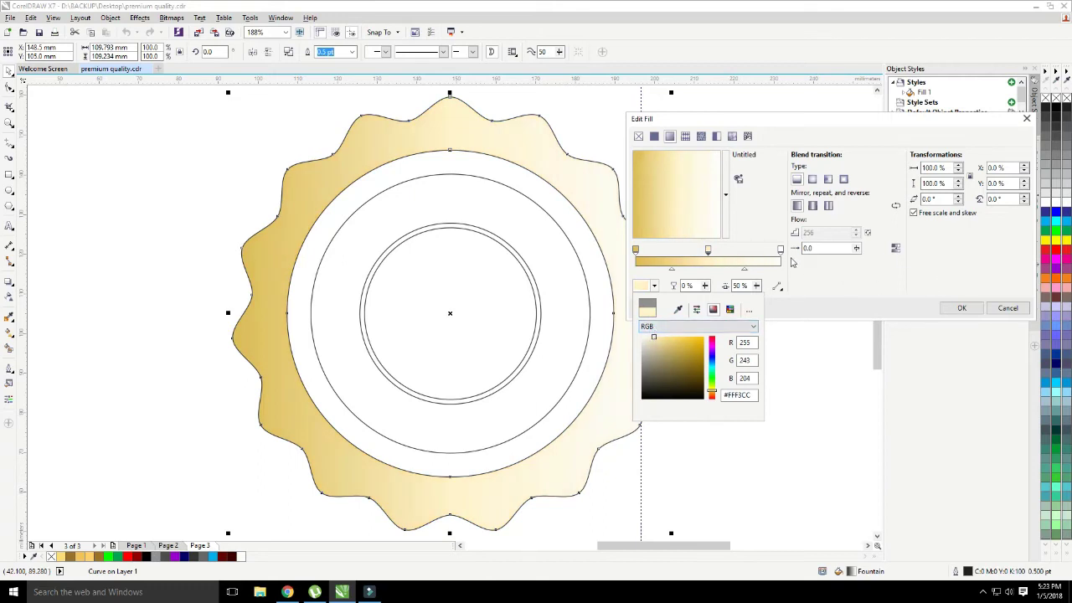
Step: Set the gradient's end colour node to gold #DCBD5B sampled from the ring's left edge, and apply the fill
left_click(780, 250)
left_click(780, 250)
left_click(780, 250)
left_click(650, 285)
left_click(677, 309)
left_click(238, 328)
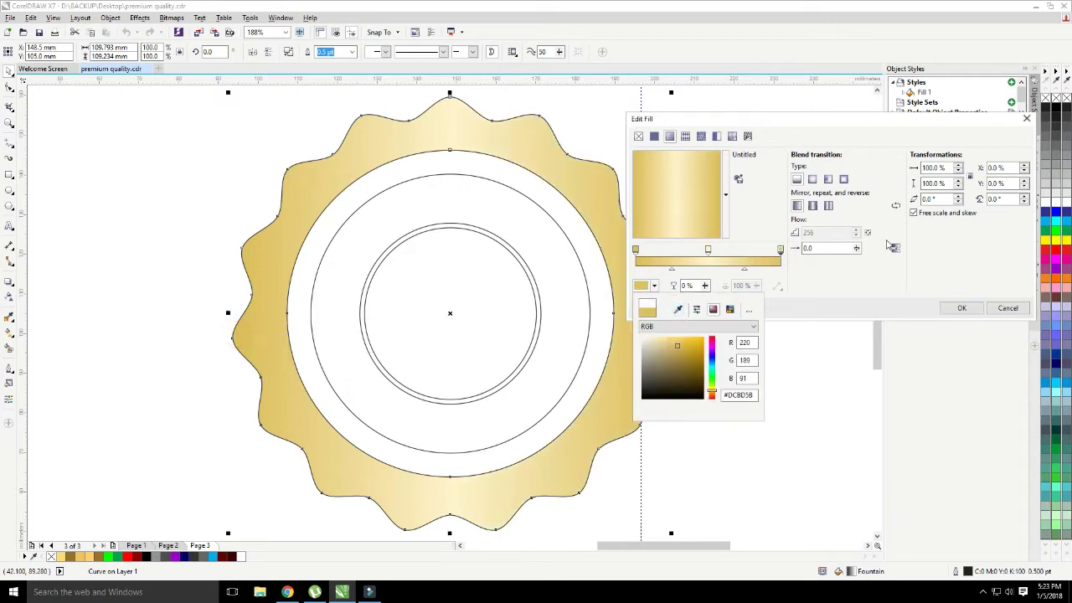
left_click(947, 310)
left_click(947, 310)
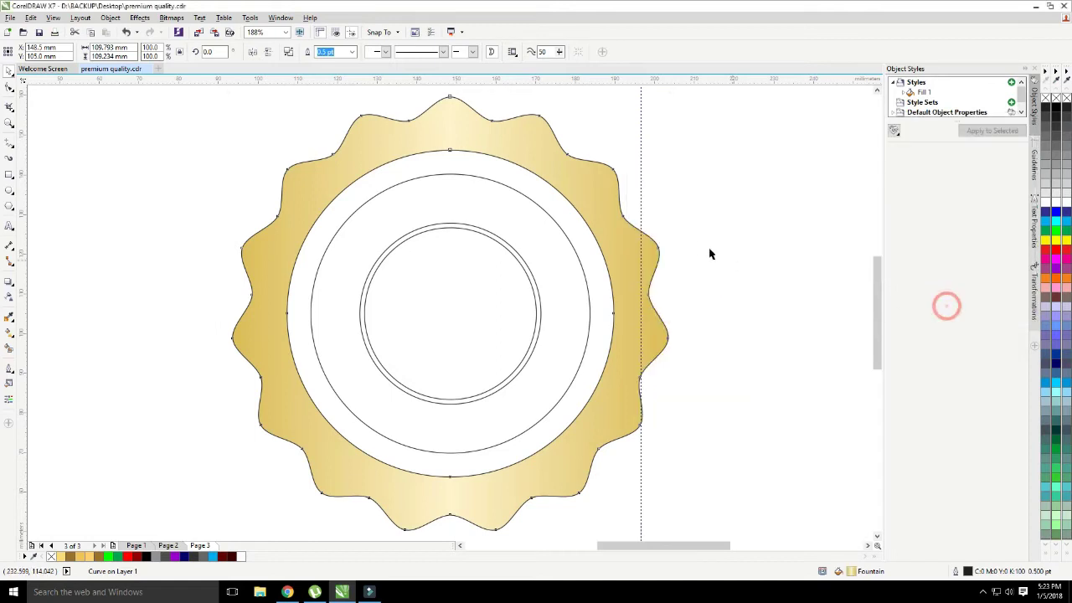
Step: Remove the outline from the gold scalloped outer ring
left_click(620, 205)
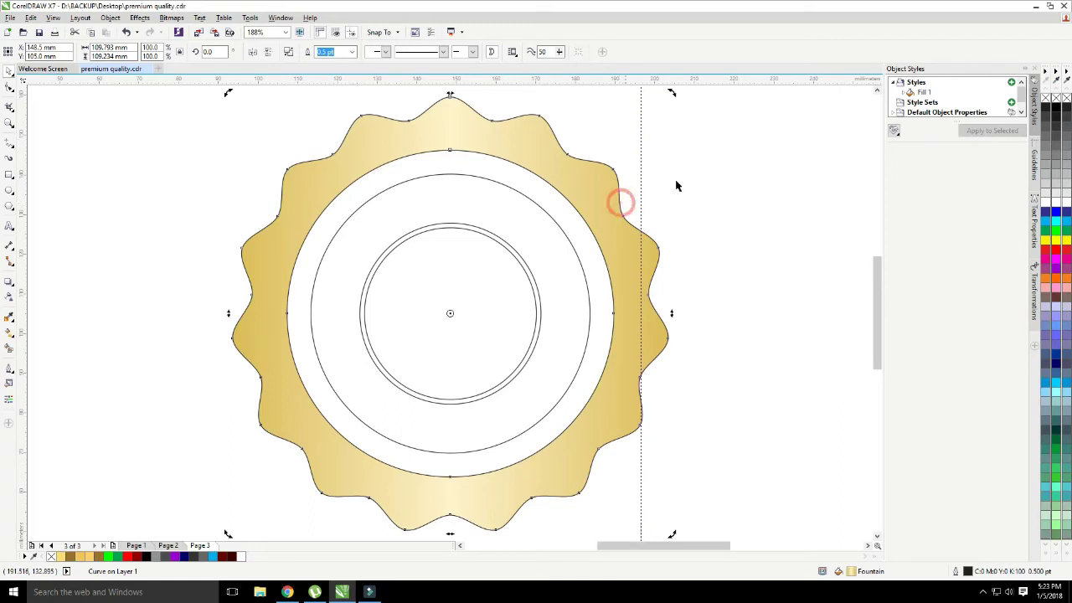
left_click(820, 151)
left_click(536, 204)
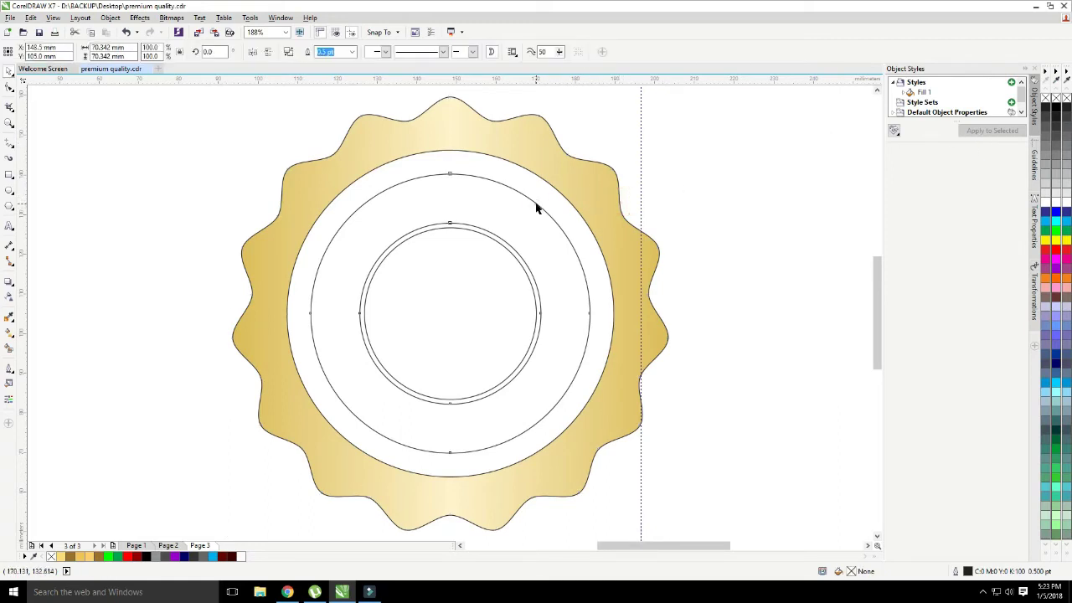
left_click(550, 169)
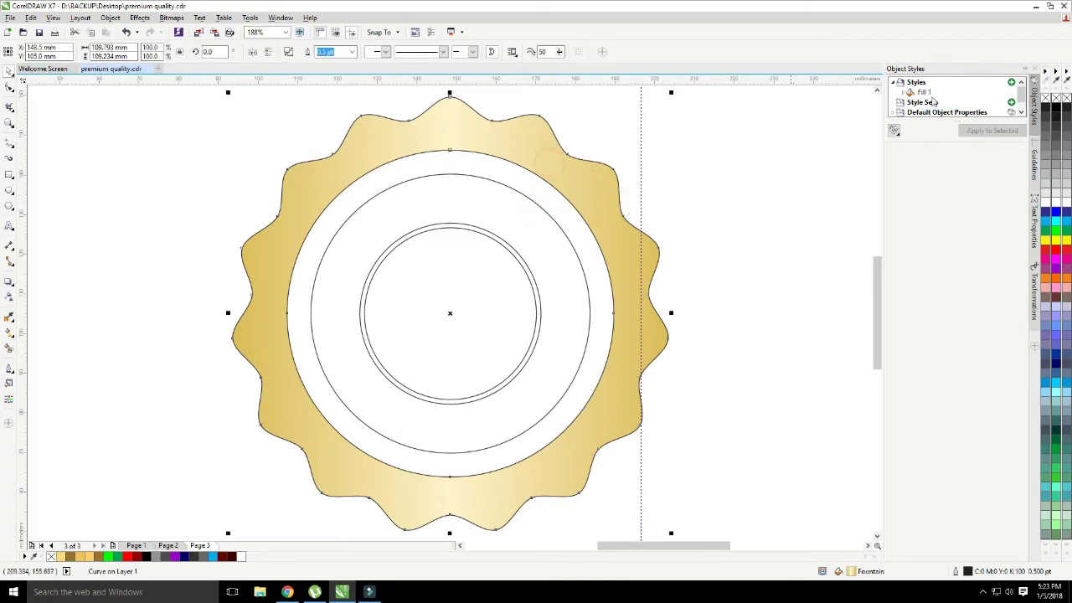
right_click(1057, 100)
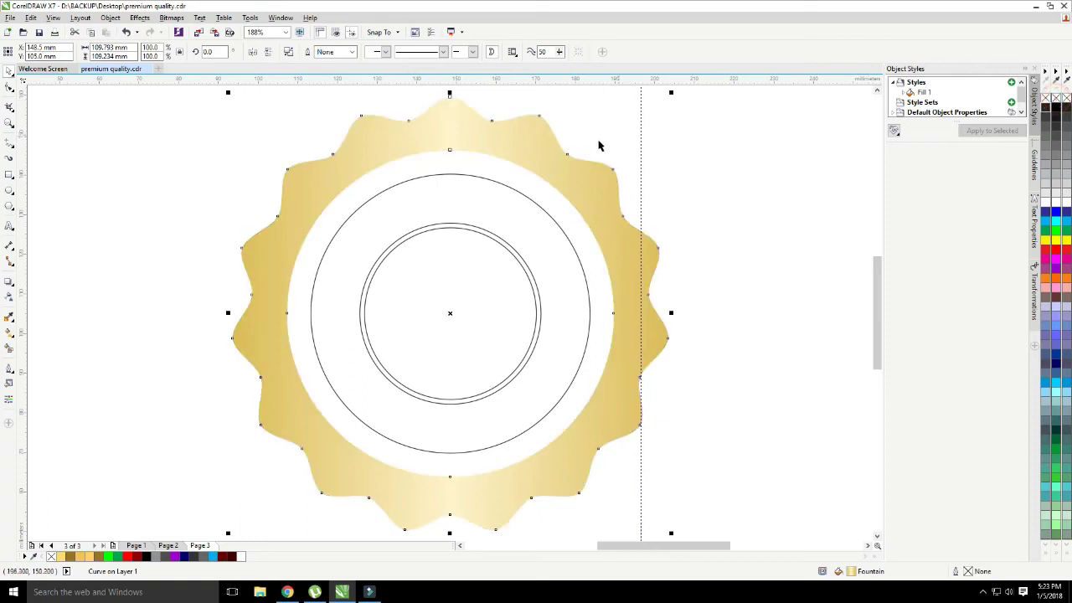
right_click(550, 144)
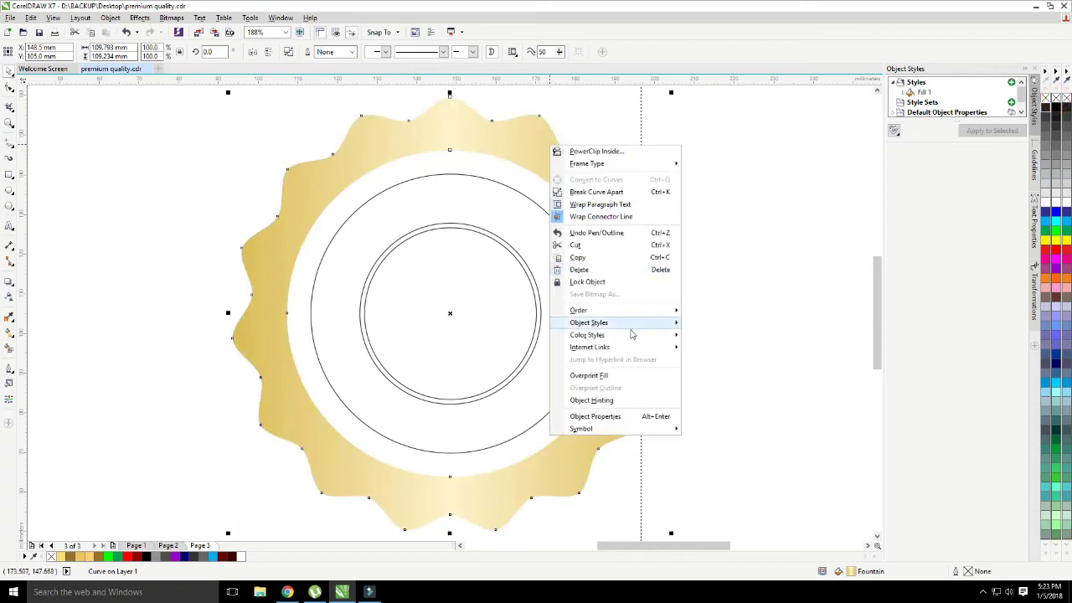
mouse_move(642, 326)
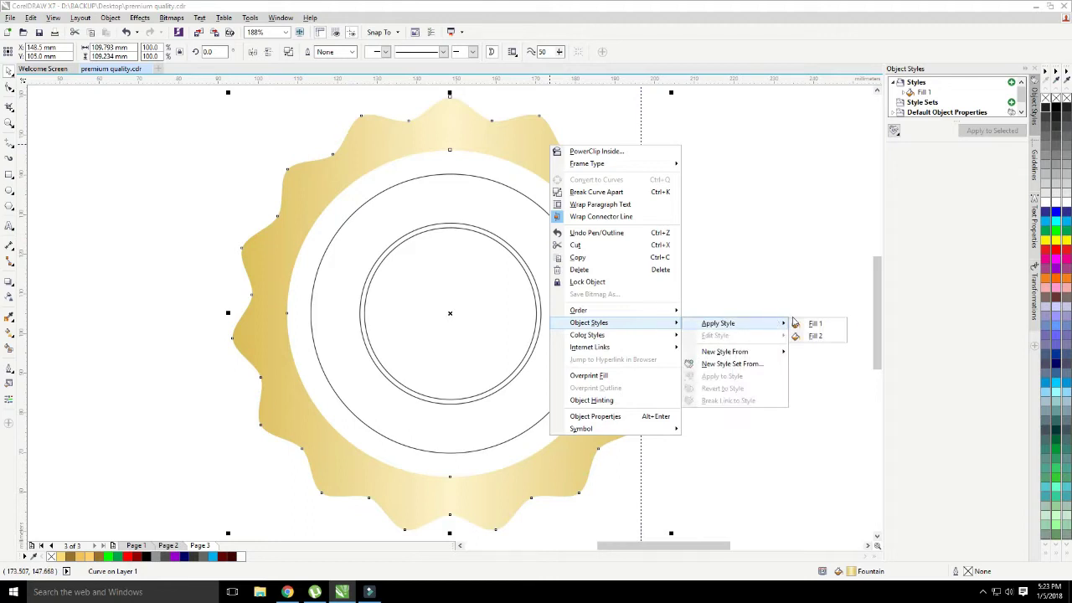
left_click(781, 248)
Step: Apply the Fill 2 object style to the middle ring inside the scalloped border
left_click(536, 241)
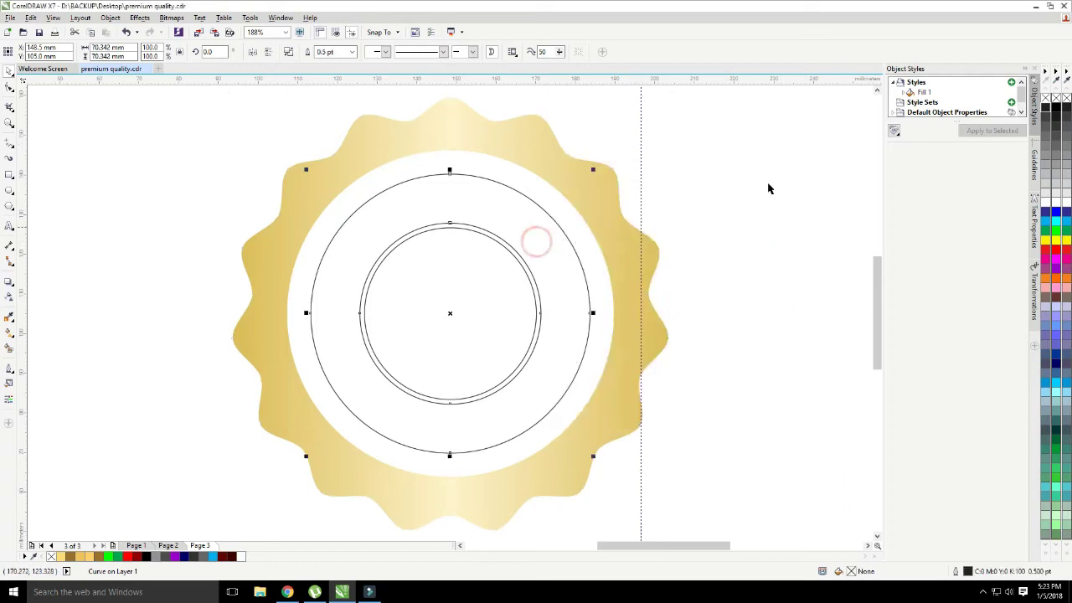
right_click(528, 236)
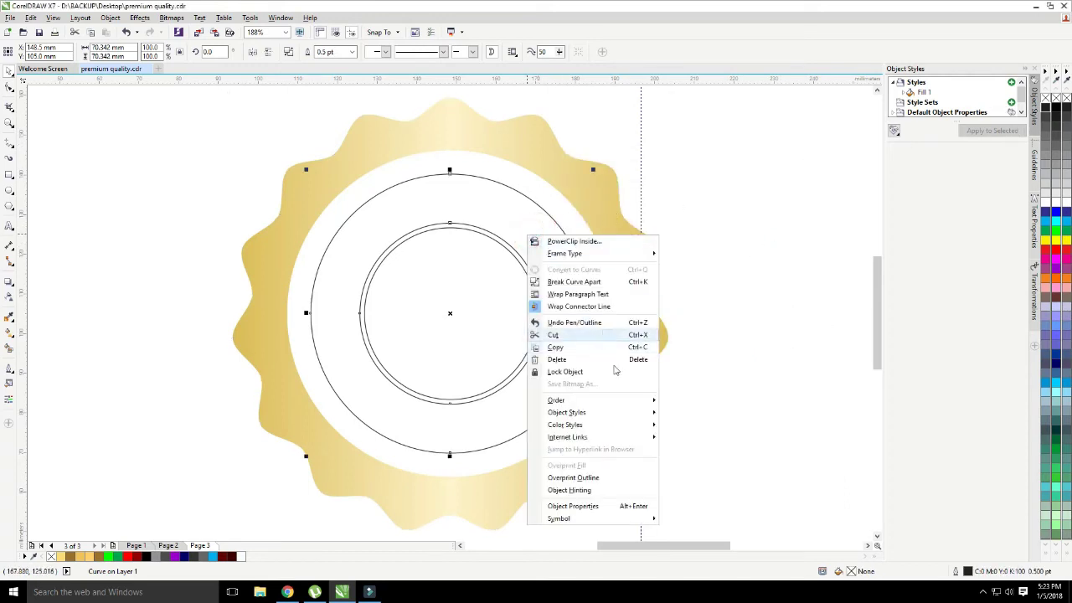
left_click(612, 413)
mouse_move(704, 414)
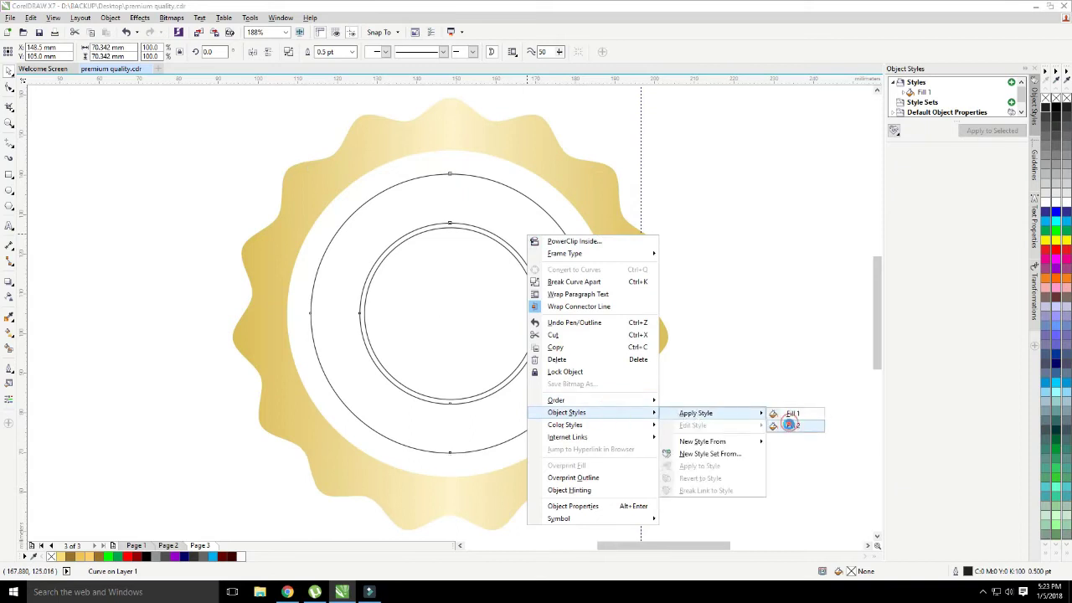
left_click(792, 426)
left_click(717, 359)
Step: Apply the Fill 2 object style to the innermost circle
left_click(489, 315)
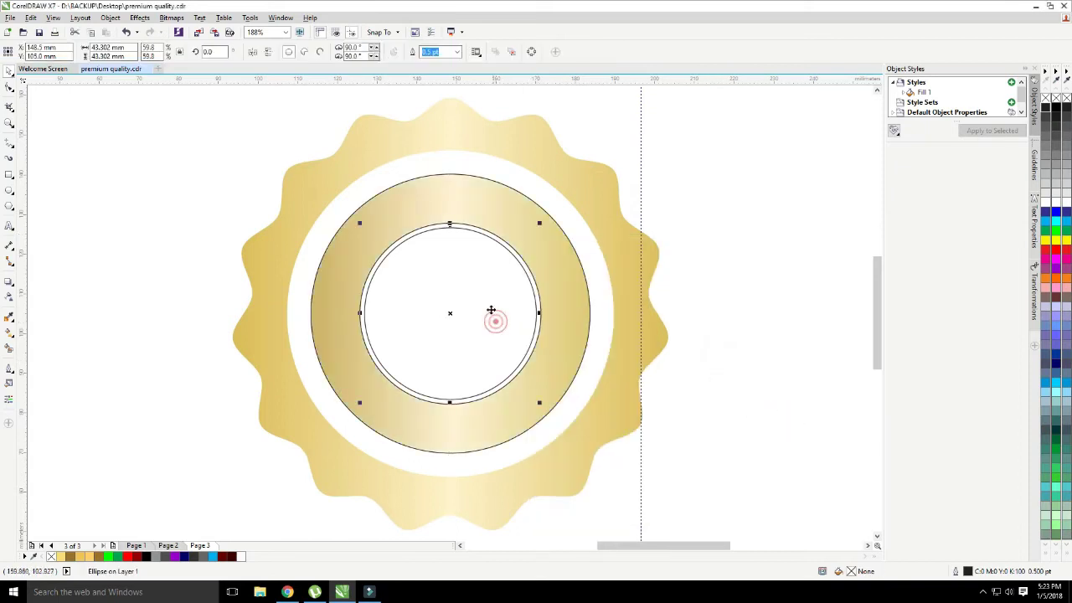
right_click(487, 302)
left_click(581, 186)
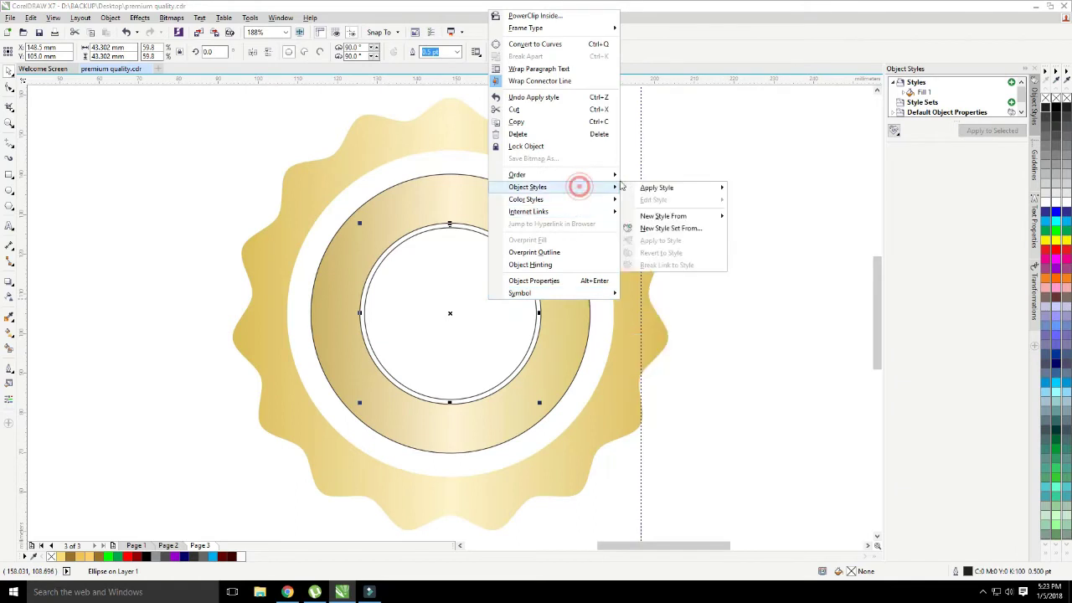
mouse_move(703, 187)
left_click(753, 201)
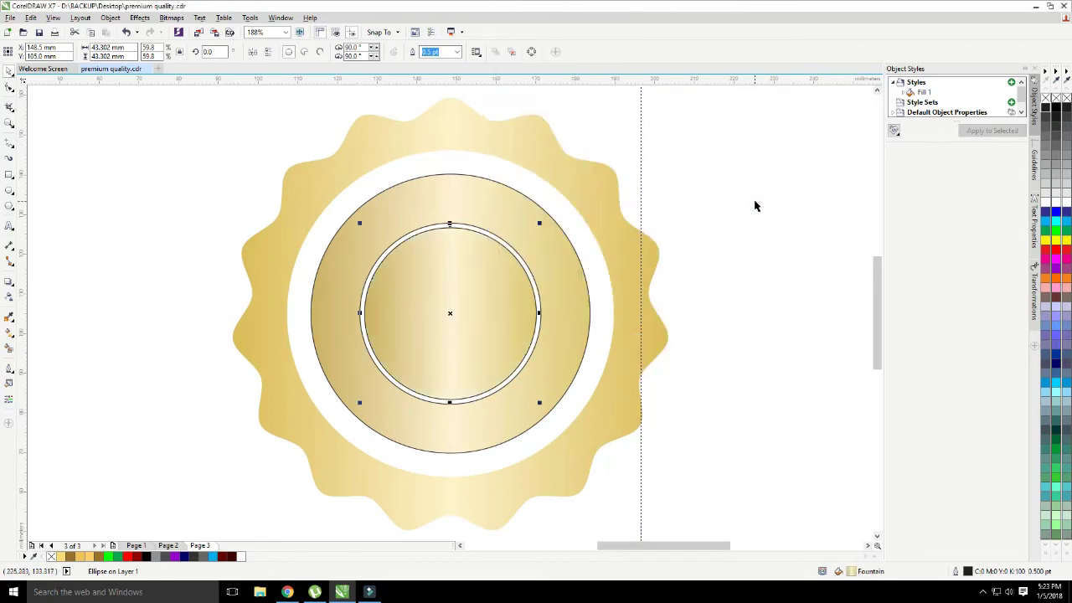
Step: Select the inner circle, middle ring and scalloped ring together and remove their outlines
left_click(566, 249, "shift")
left_click(591, 187, "shift")
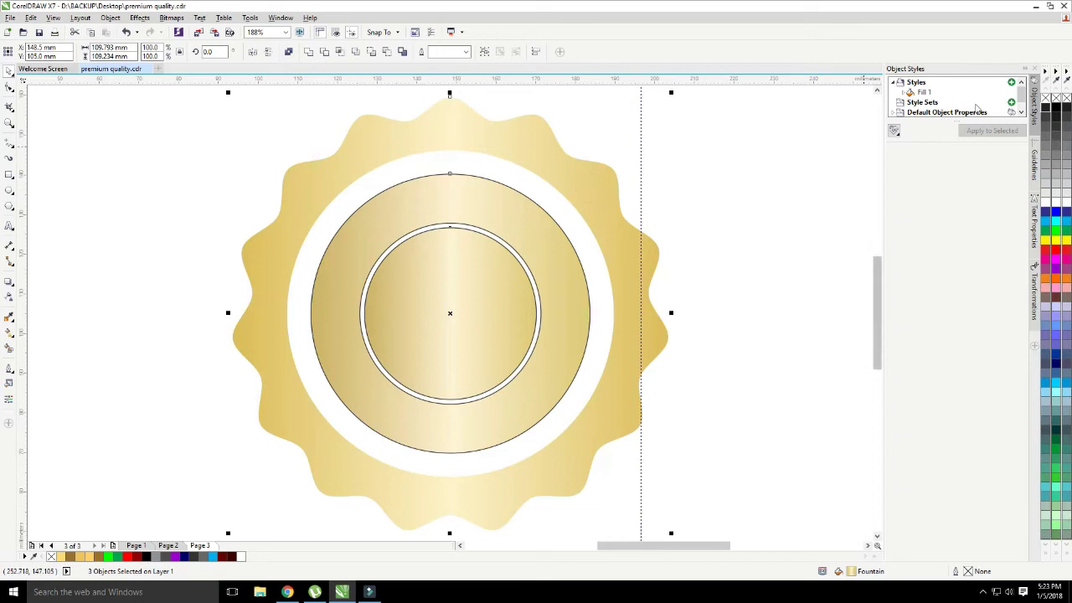
right_click(1057, 99)
left_click(775, 160)
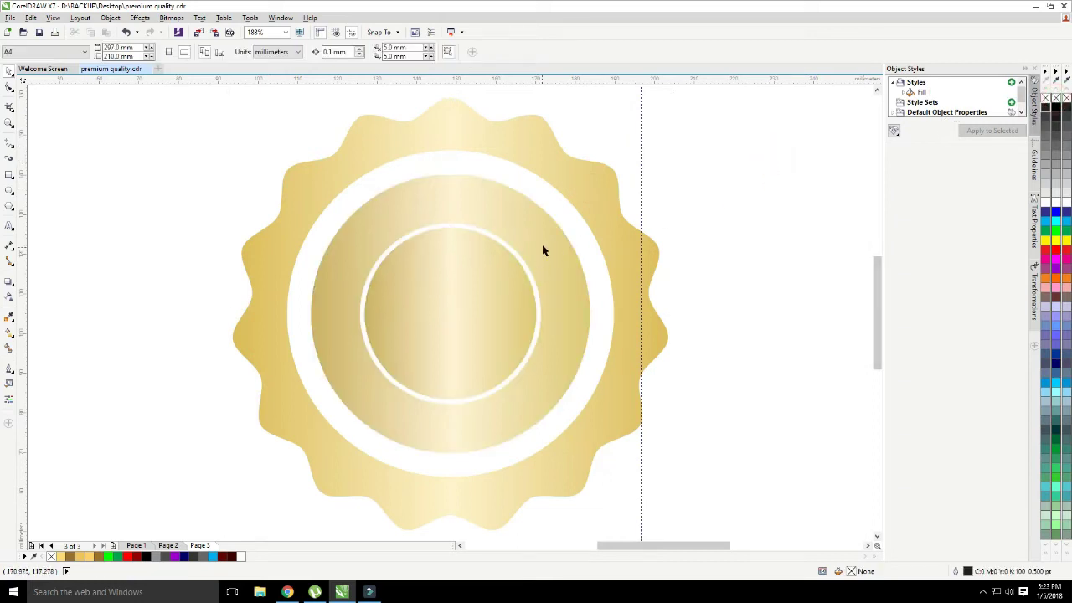
Step: Rotate the middle ring counterclockwise to about 20.2° so its gradient highlight is tilted
left_click(498, 215)
left_click(492, 208)
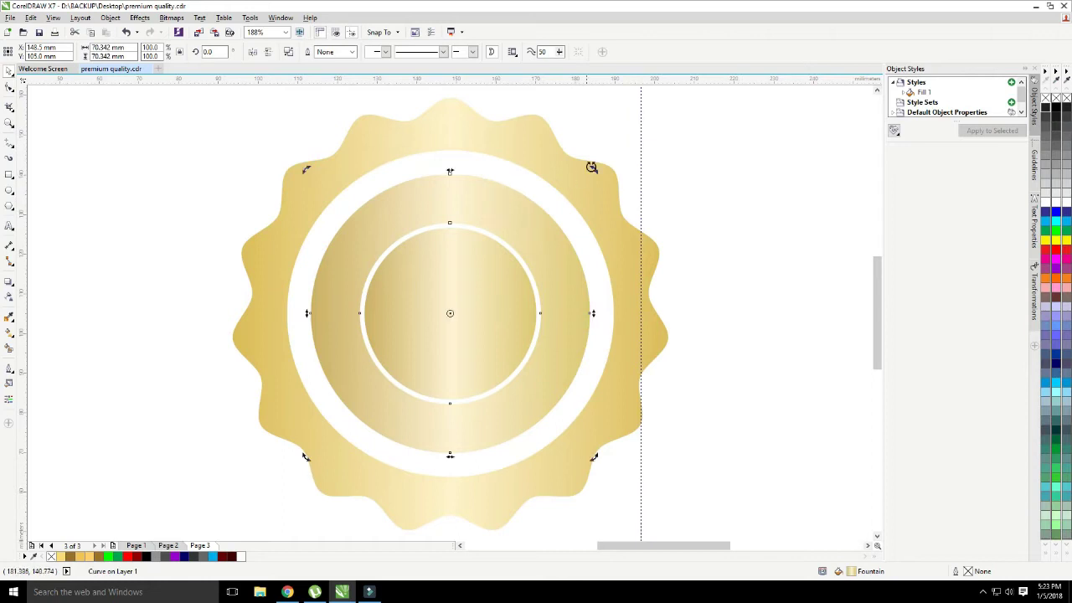
left_click_drag(593, 168, 527, 149)
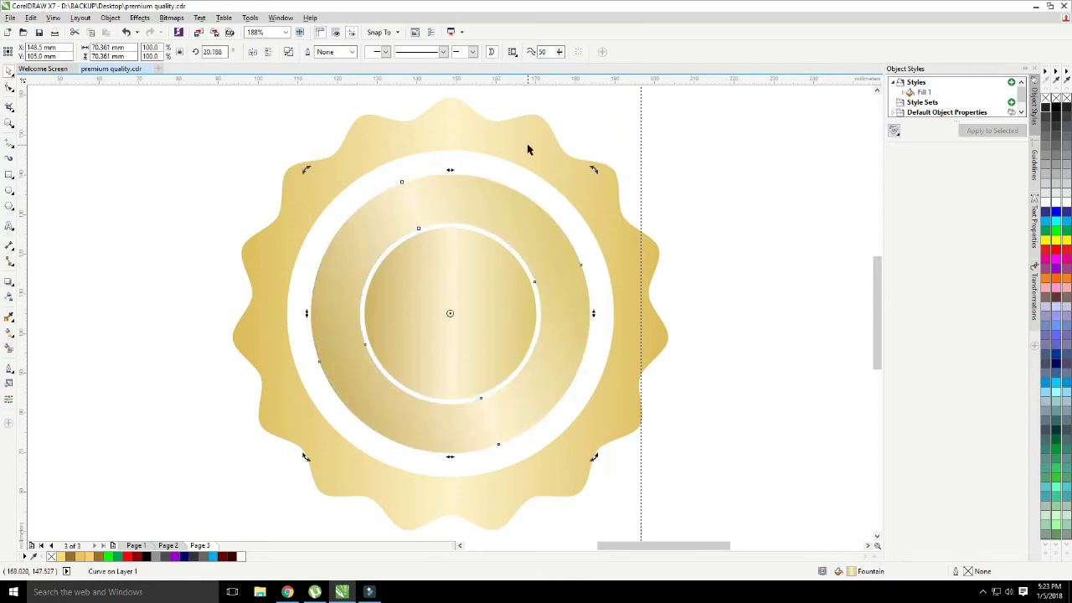
Step: Rotate the innermost circle clockwise to about 325.4° so its highlight runs diagonally
left_click(468, 257)
left_click(469, 255)
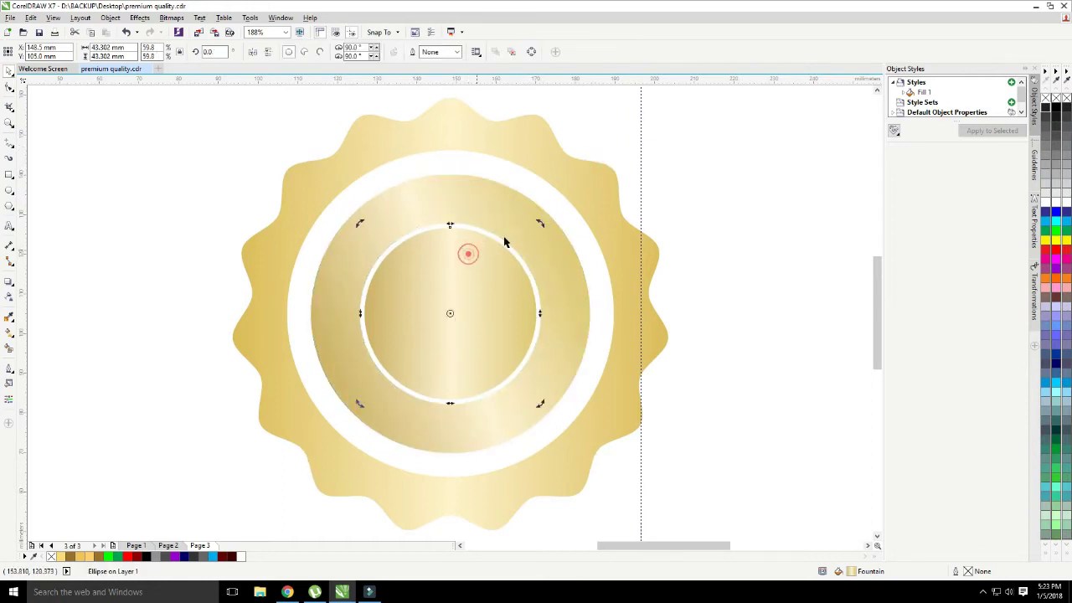
left_click_drag(537, 224, 568, 295)
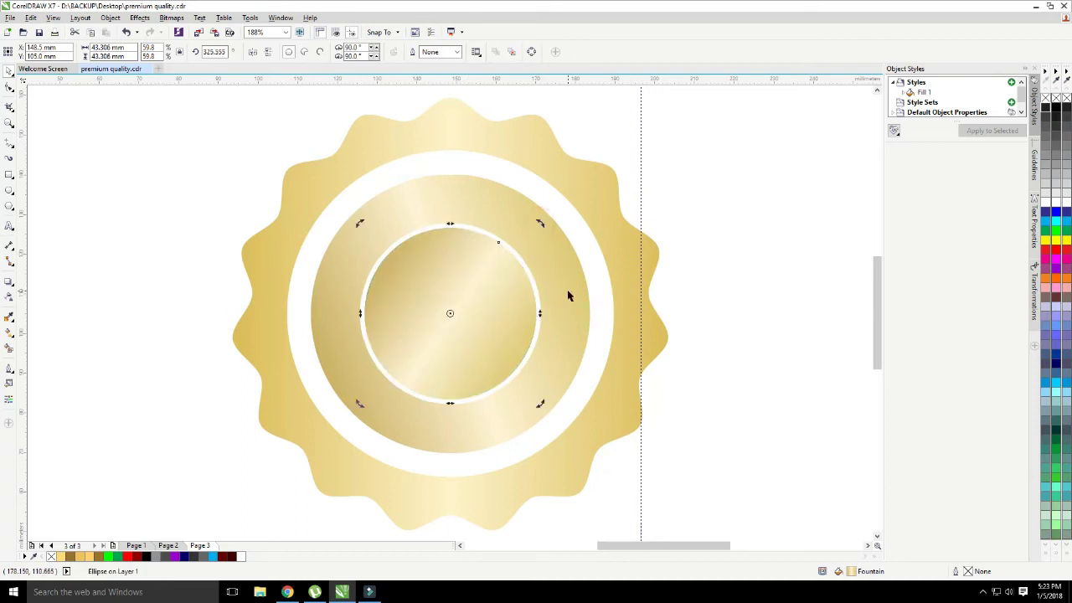
left_click(683, 224)
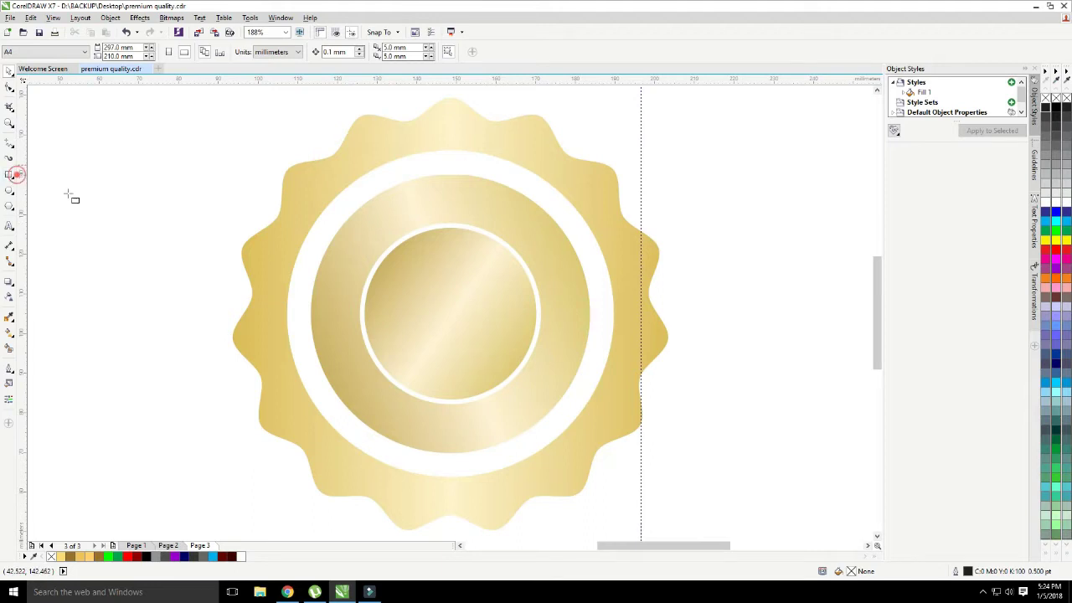
Step: Draw a banner rectangle about 112.6 × 24.8 mm across the badge and centre it on the middle ring both ways
left_click(9, 175)
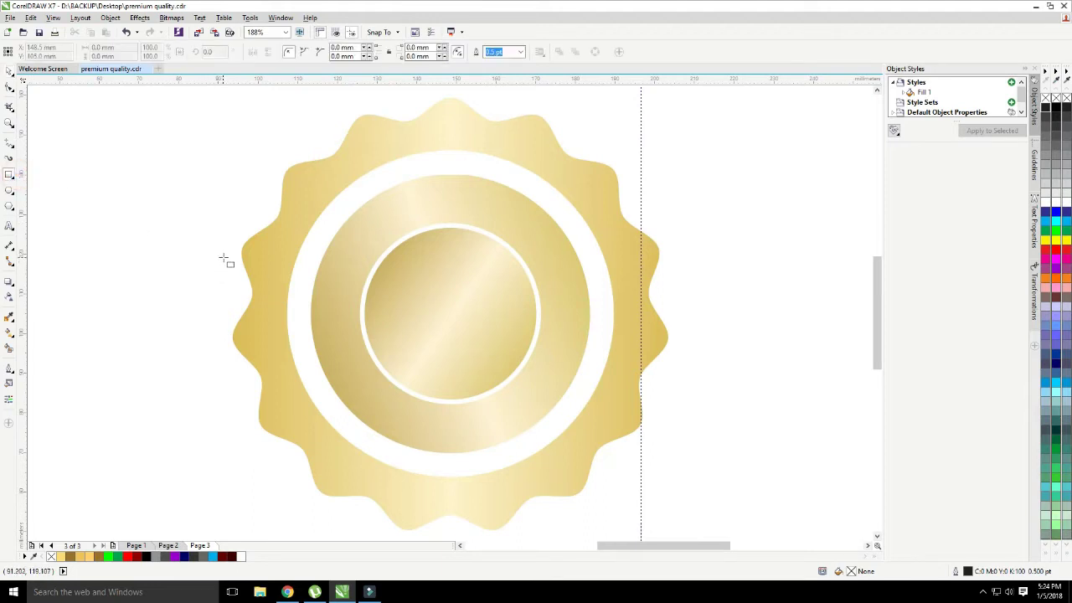
mouse_move(226, 258)
left_mouse_down()
mouse_move(411, 443)
mouse_move(673, 356)
left_mouse_up()
key("space")
left_click(536, 239, "shift")
key("c")
key("e")
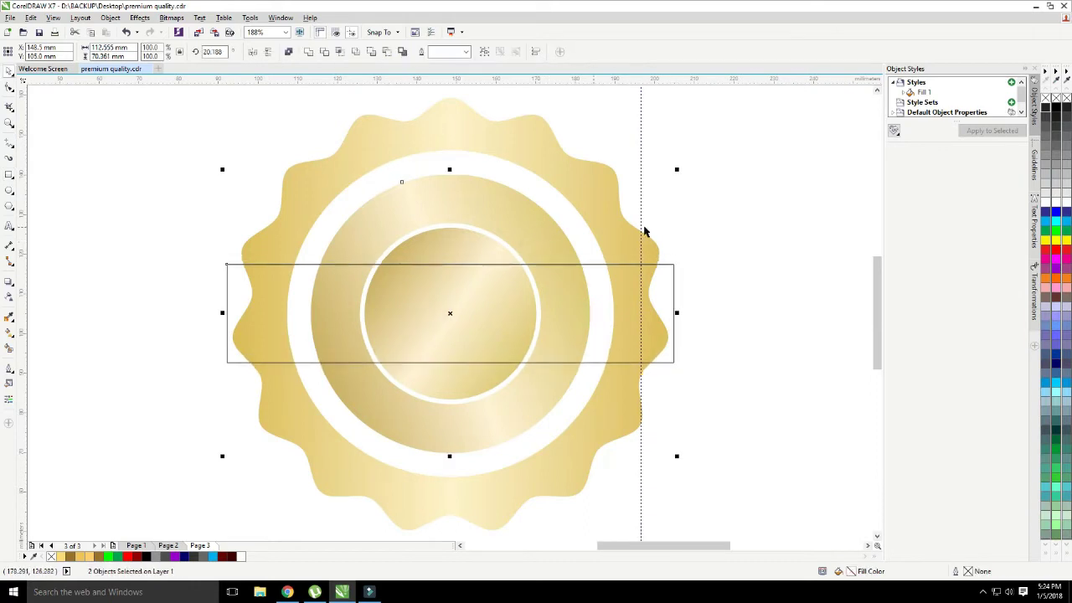
Step: Reduce the banner rectangle's height to about 20.2 mm, keeping it centred on the badge
left_click(674, 268)
left_click(636, 240, "shift")
left_click(717, 253)
left_click(673, 283)
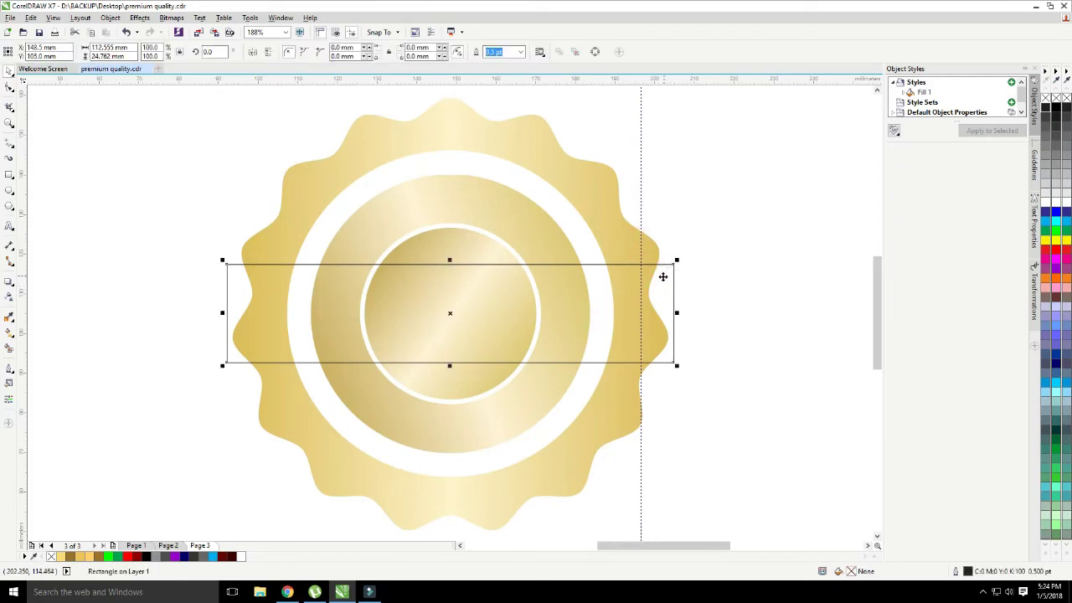
left_click_drag(450, 366, 450, 358)
left_click(206, 274)
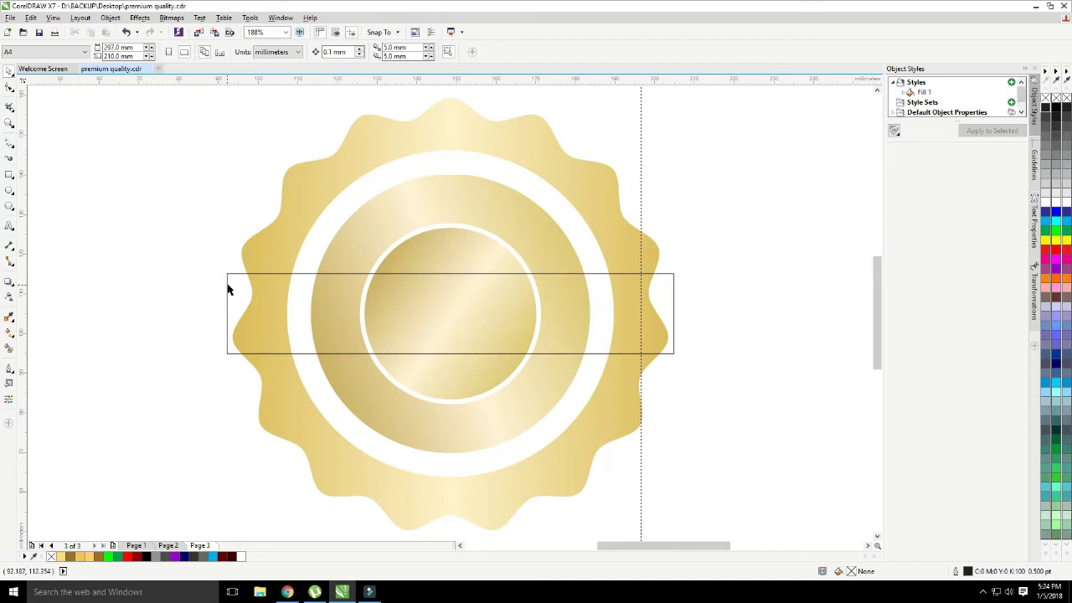
Step: Fill the banner rectangle with red #940000 from the document palette, after trying dark red #630202
left_click(227, 285)
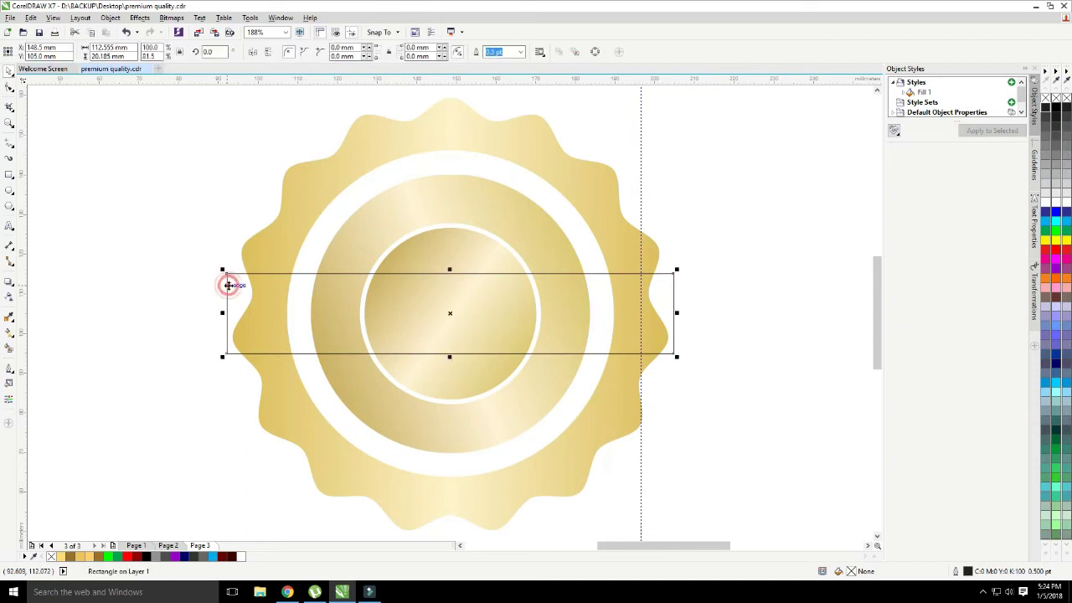
left_click(223, 559)
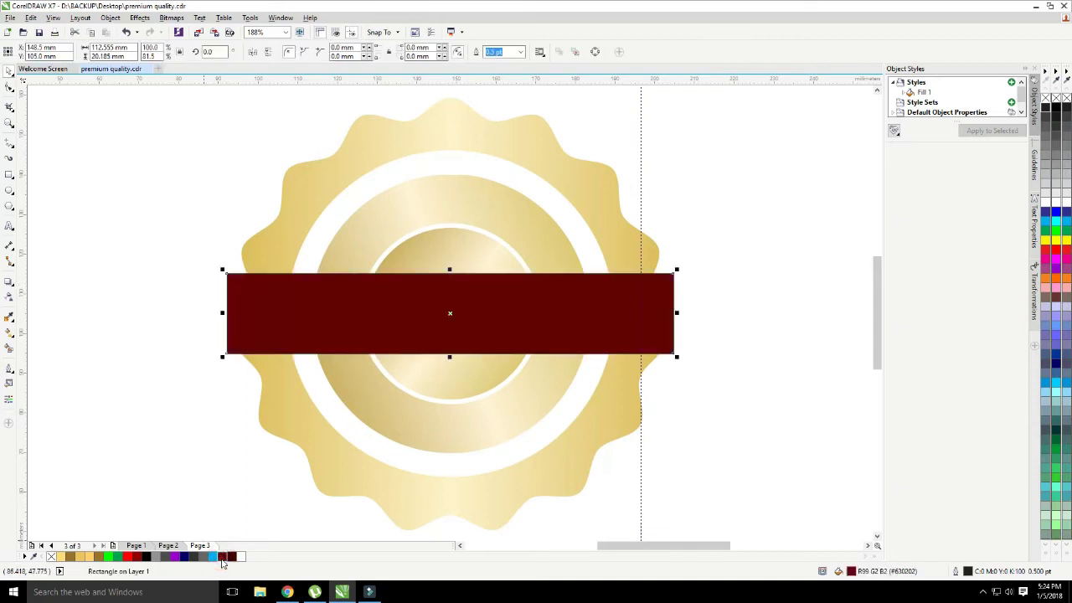
left_click(138, 559)
left_click(142, 467)
Step: Duplicate the banner down and to the left, and shorten the copy to a tail about 26.3 mm wide behind the badge
left_click(335, 312)
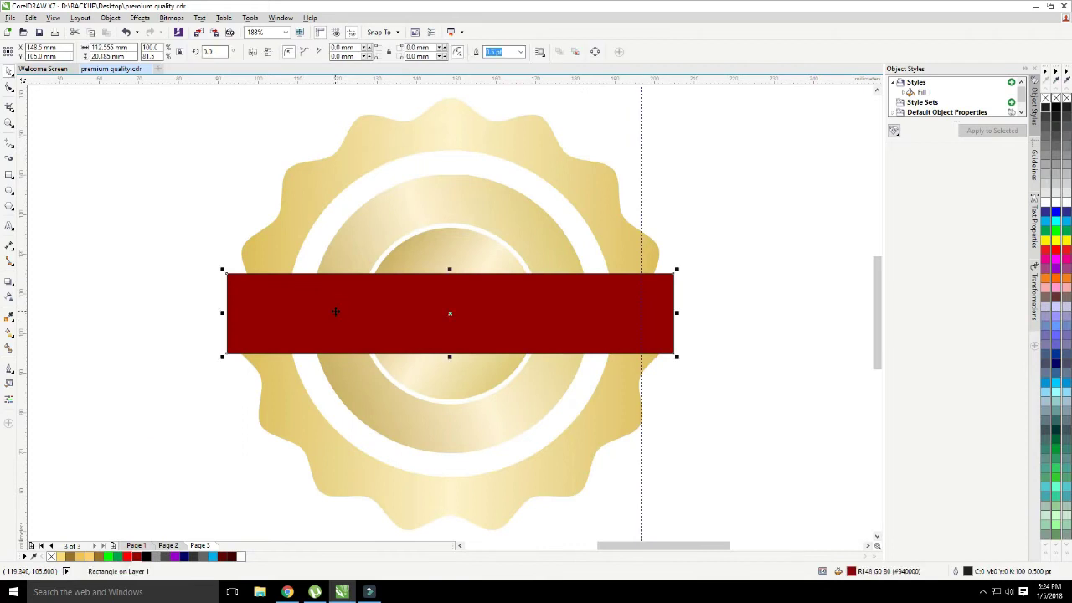
left_click_drag(335, 312, 262, 333)
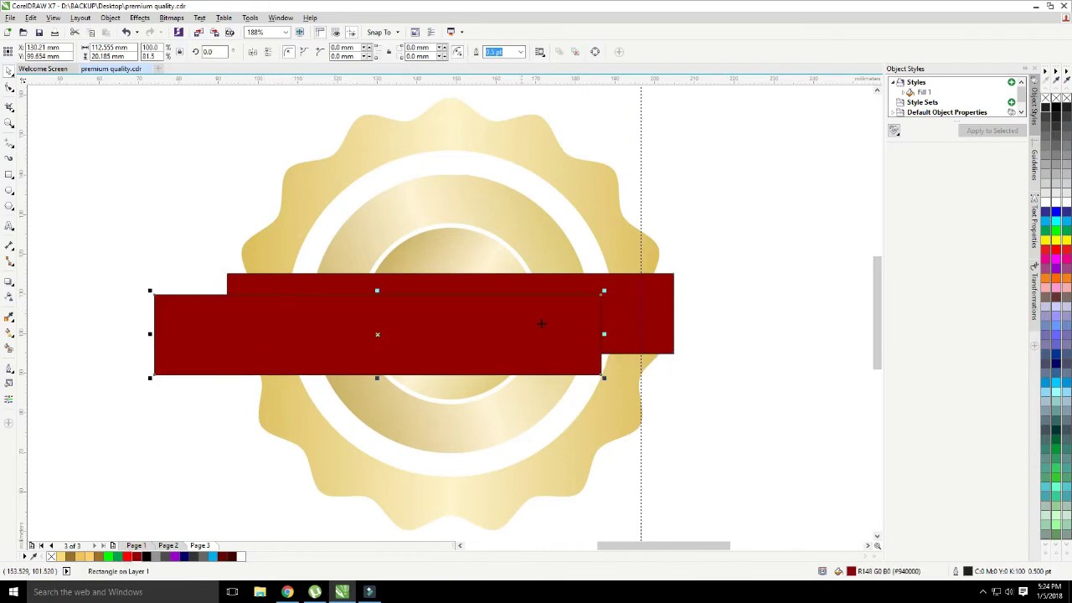
left_click_drag(603, 334, 261, 334)
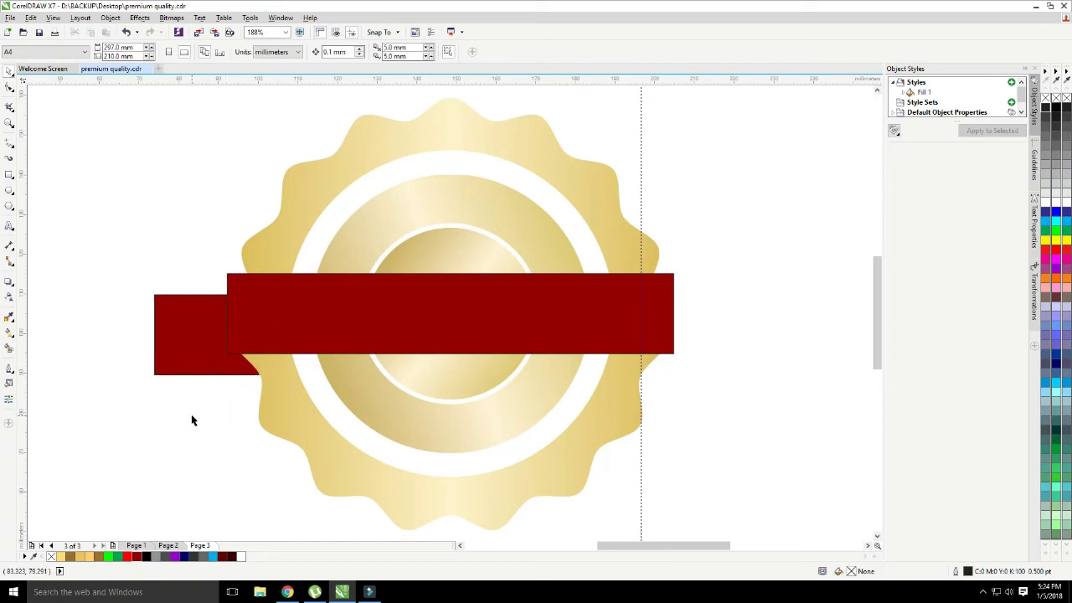
Step: Fill the left ribbon tail with dark red #630202 from the document palette
scroll(238, 362, "up", 1)
left_click_drag(346, 349, 339, 343)
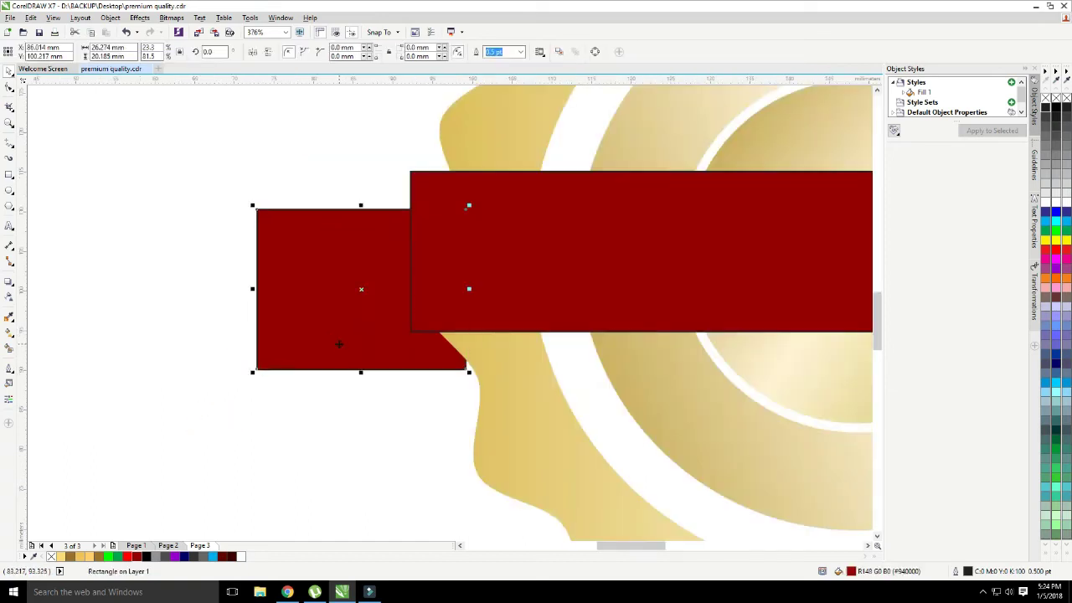
left_click(429, 272, "shift")
left_click(249, 307)
left_click(293, 295)
left_click(223, 557)
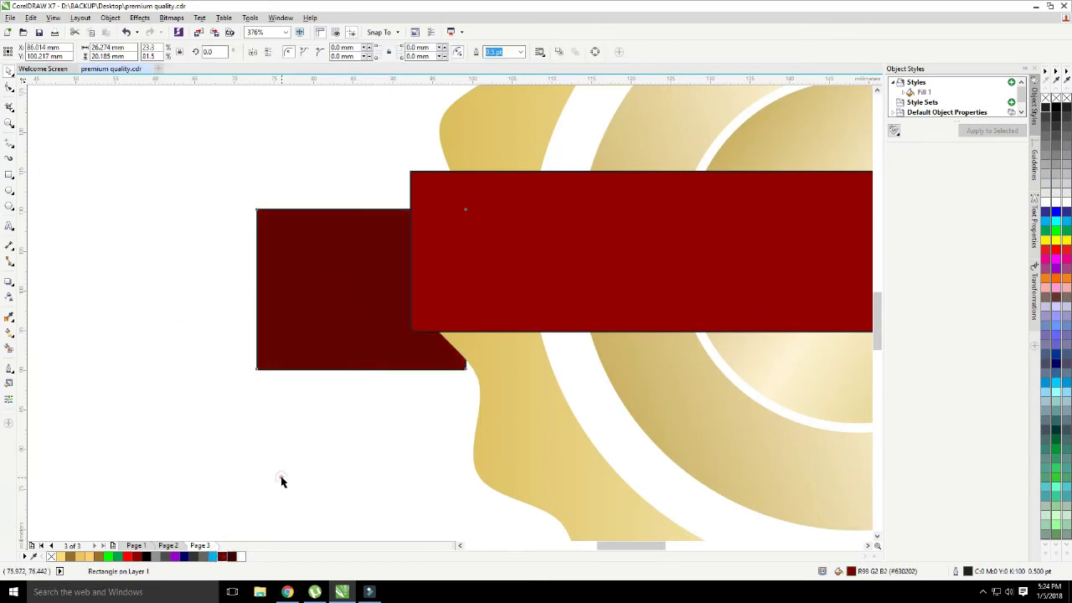
Step: Remove the outlines from the red banner and the dark ribbon tail
scroll(343, 330, "down", 3)
left_click(492, 290)
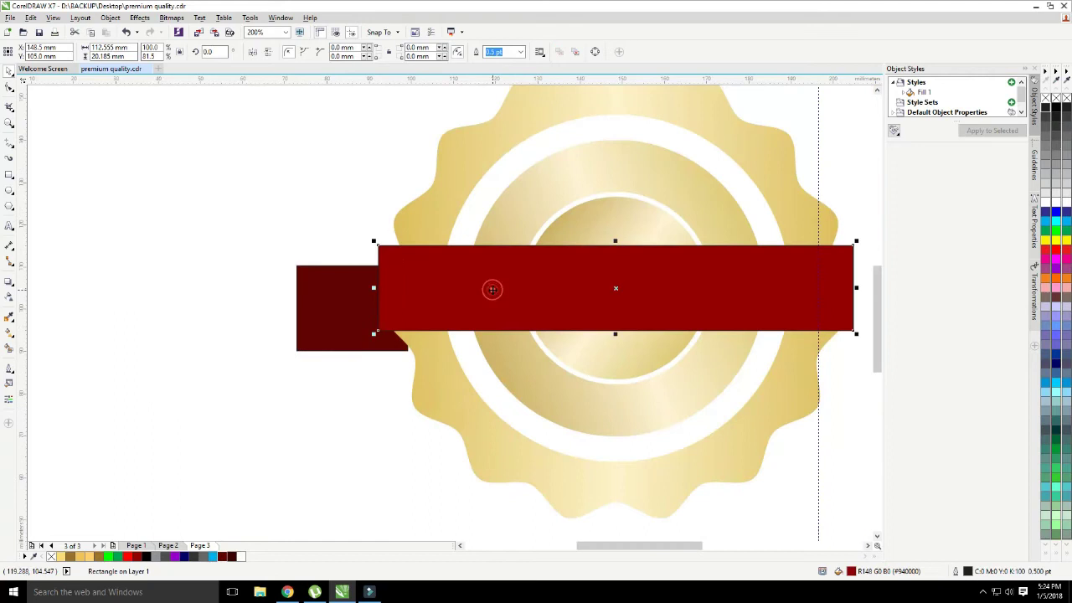
left_click(341, 312, "shift")
right_click(1056, 97)
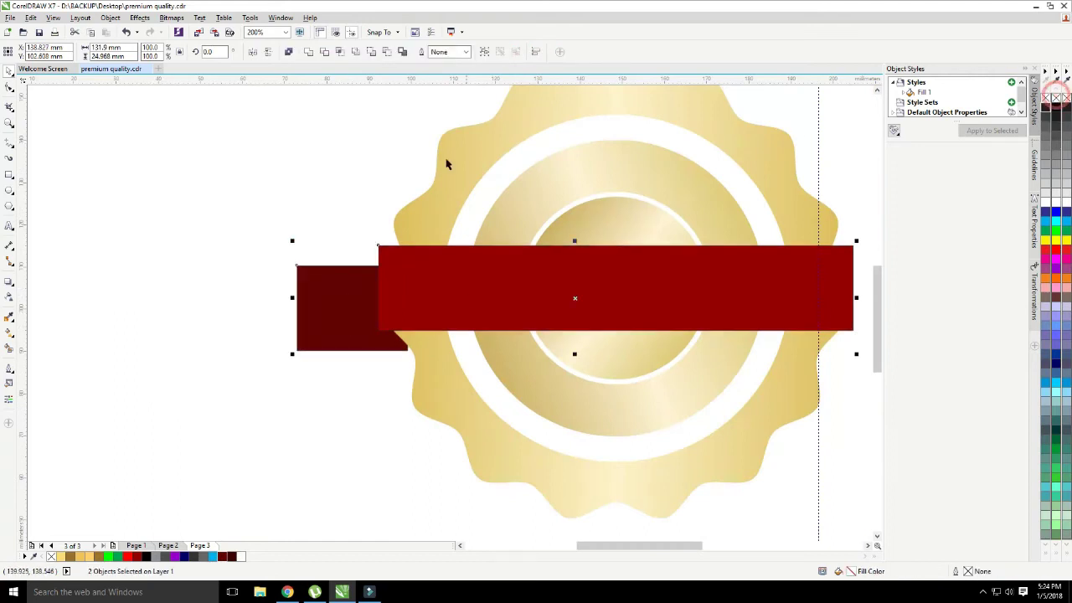
left_click(412, 162)
Step: Duplicate the dark ribbon tail to the right end of the banner and select both tails
scroll(553, 273, "down", 2)
scroll(553, 273, "up", 2)
left_click_drag(196, 312, 687, 309)
left_click(142, 315, "shift")
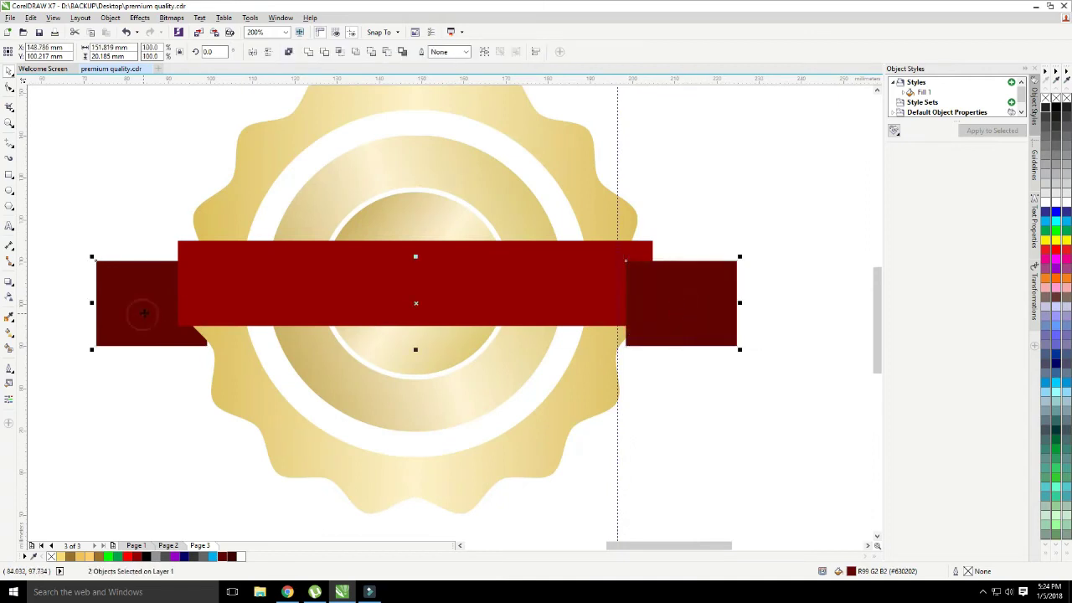
Step: Combine the two ribbon tails into one curve and centre it horizontally behind the badge
key("ctrl+l")
left_click(151, 202)
left_click(143, 304)
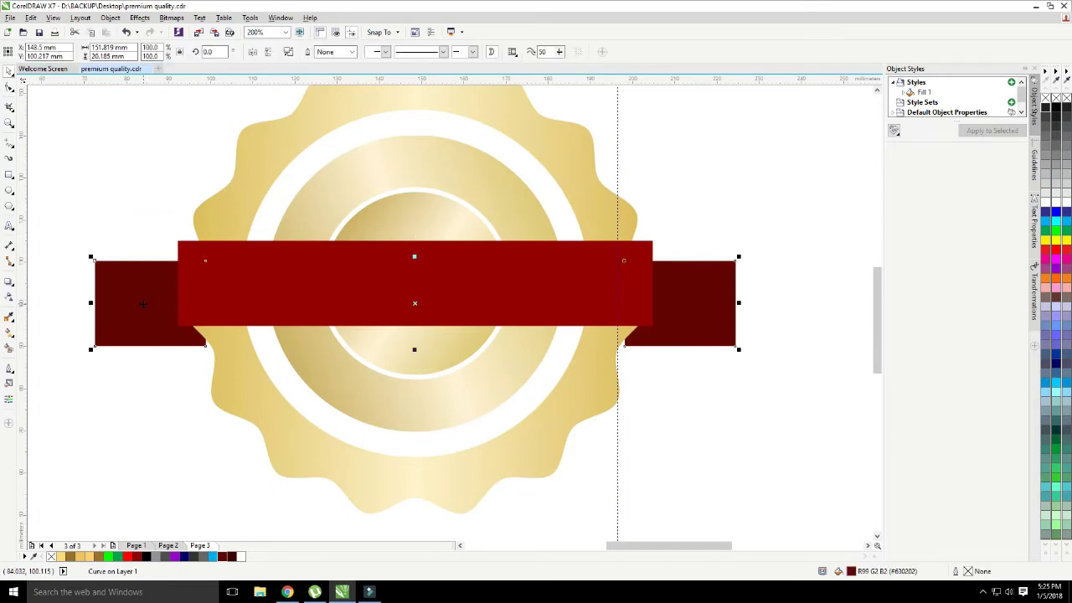
key("ctrl+a")
left_click(146, 235)
scroll(201, 267, "down", 1)
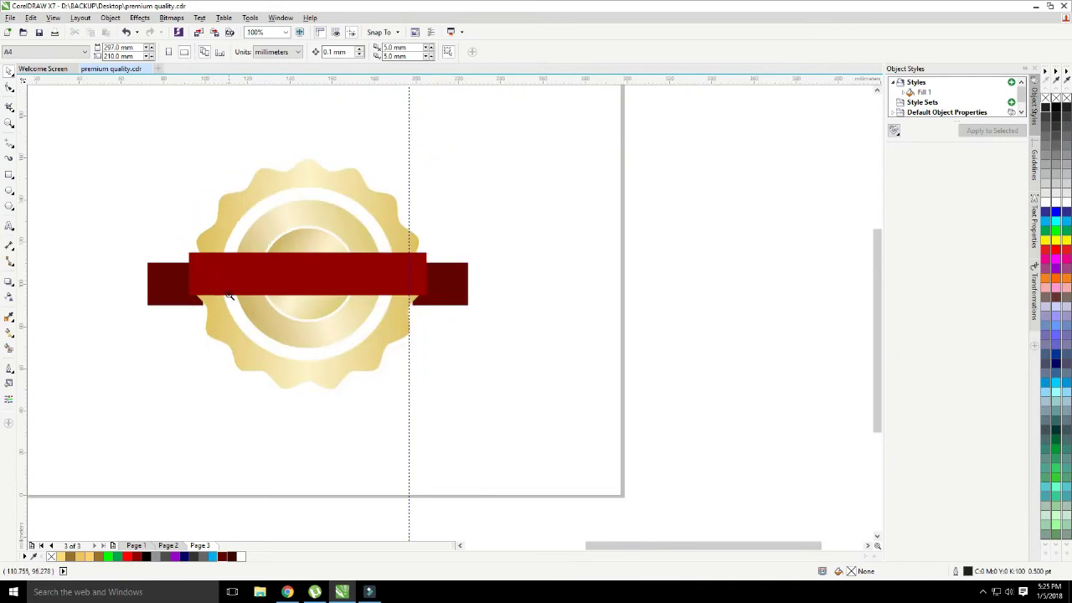
Step: Draw a rectangle about 6.6 by 4.8 mm beneath the red banner's left lower corner, spanning the tail's exposed inner edge
scroll(227, 294, "up", 1)
scroll(397, 306, "up", 1)
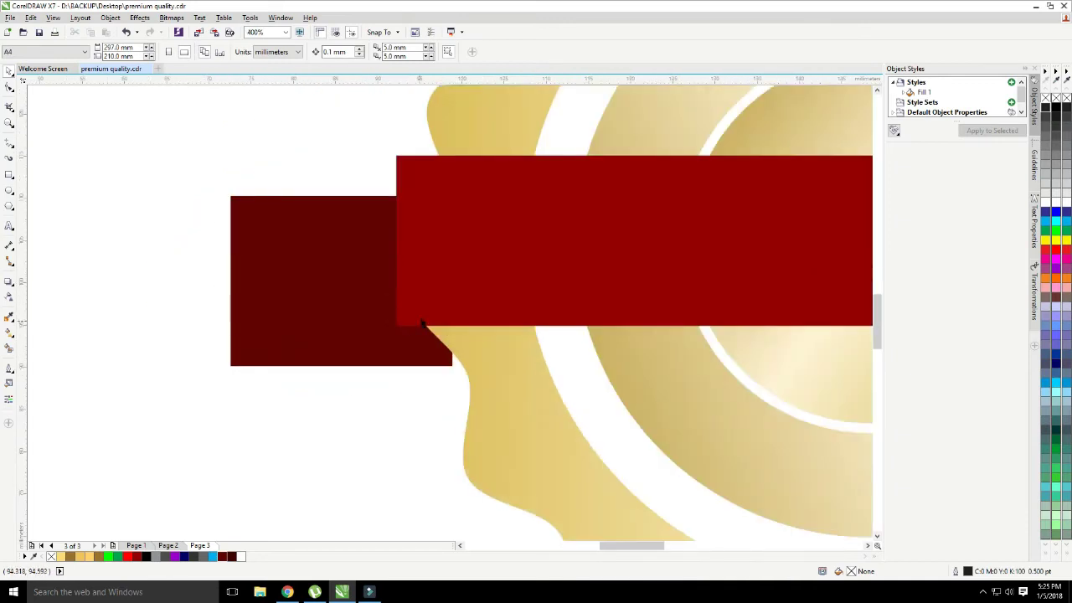
left_click(9, 173)
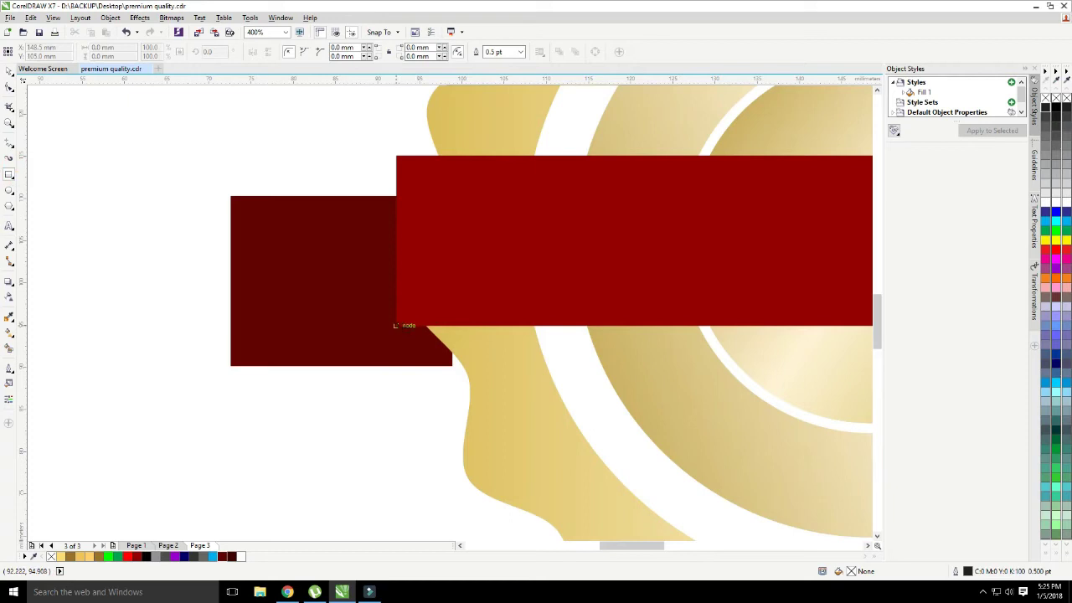
mouse_move(393, 324)
left_mouse_down()
mouse_move(452, 367)
mouse_move(456, 352)
left_mouse_up()
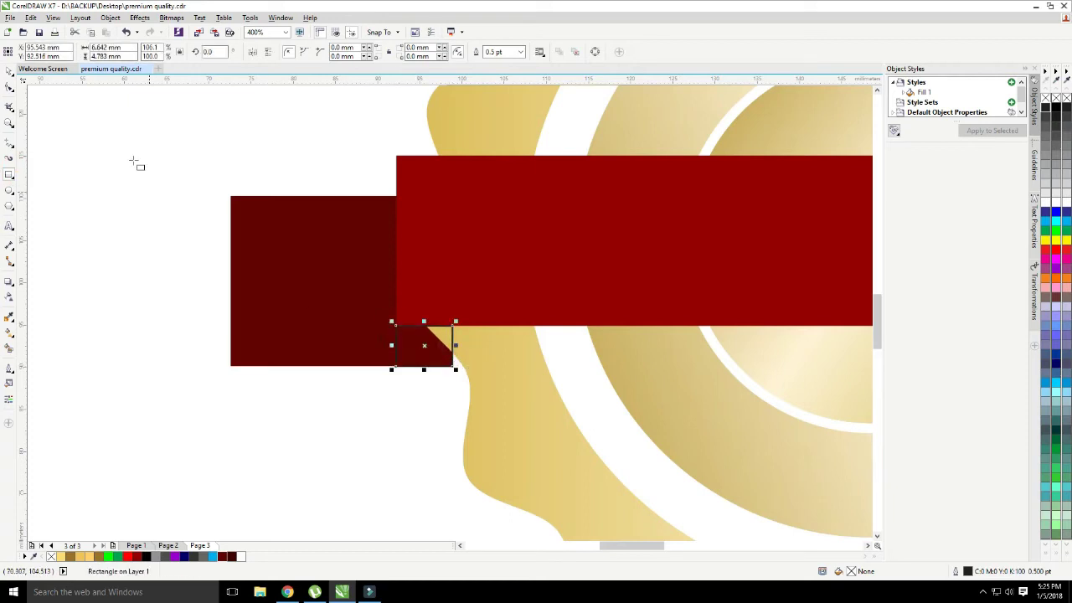
Step: Convert the small rectangle to curves and delete its lower-left node to form a triangular ribbon fold
left_click(11, 87)
key("ctrl+q")
left_click_drag(366, 328, 409, 403)
key("Delete")
key("space")
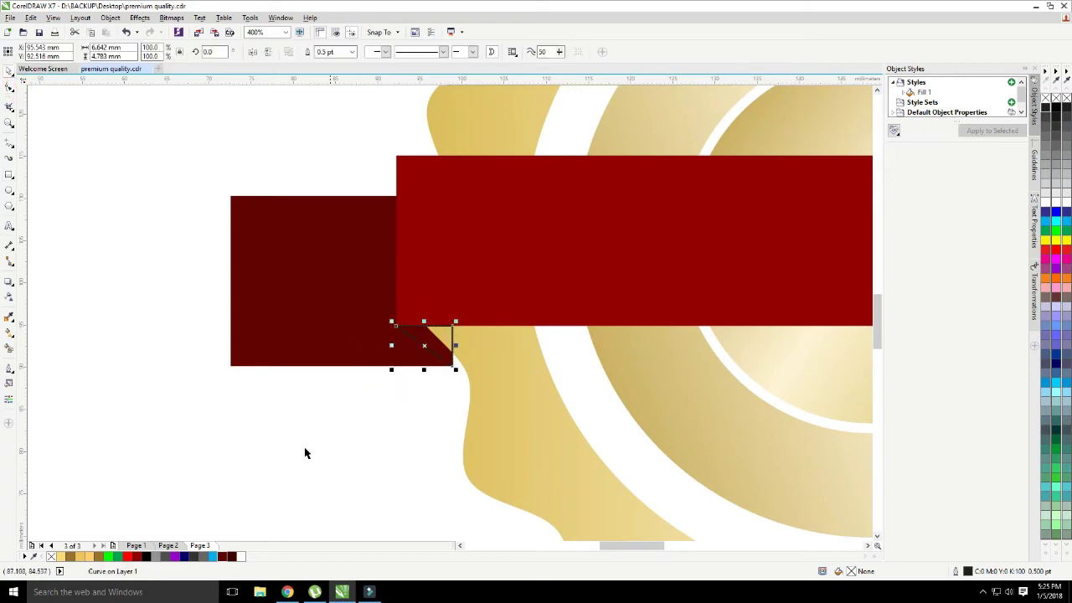
Step: Fill the left fold triangle with #3D0000, without an outline, and place it behind the gold badge with the left tail
left_click(232, 556)
left_click(319, 335, "shift")
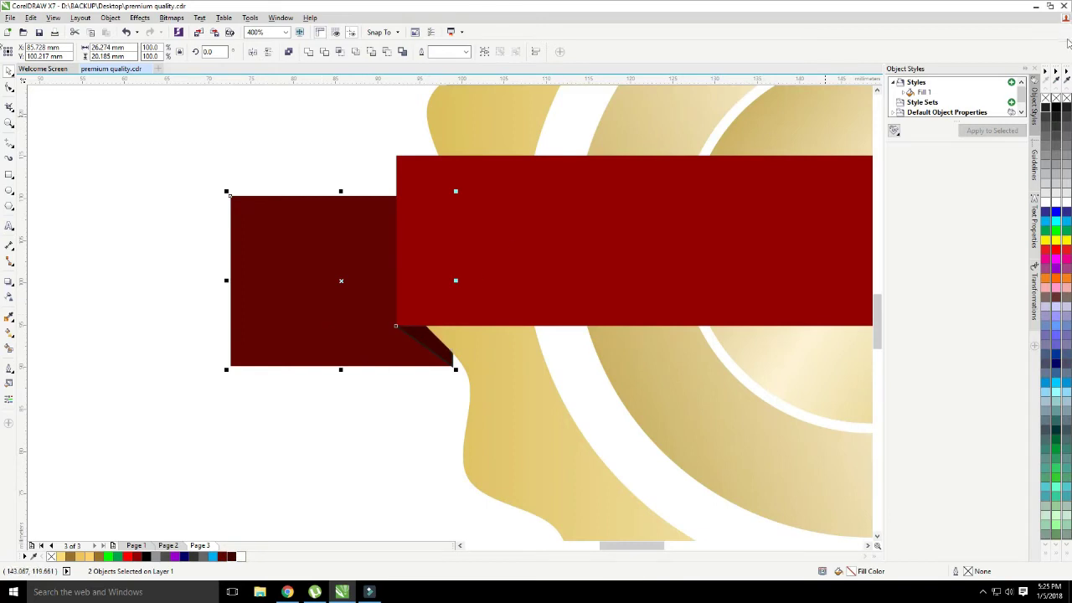
left_click(433, 464)
scroll(453, 456, "down", 2)
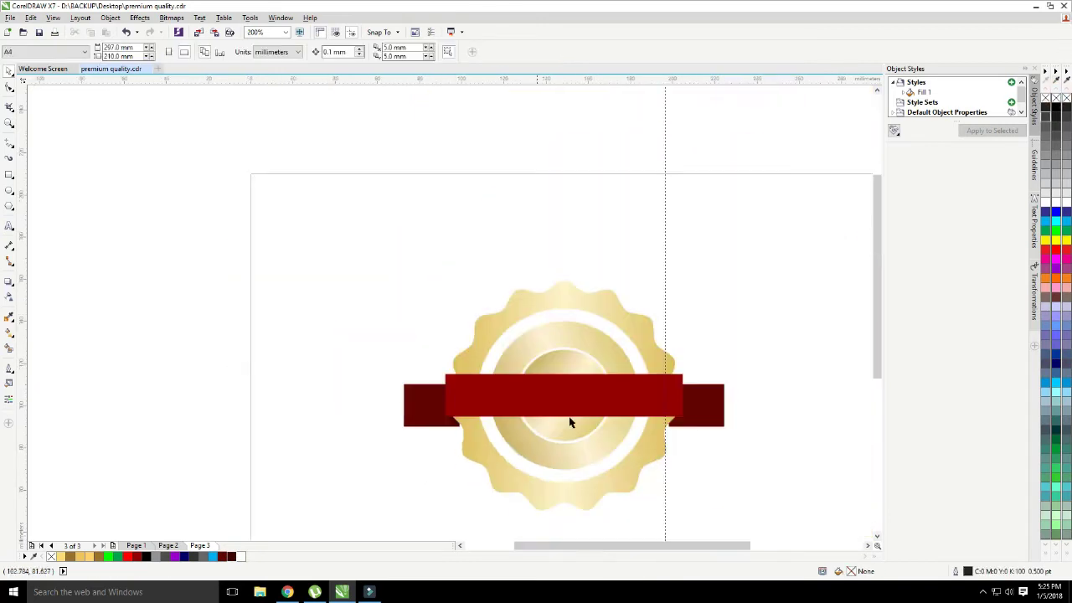
Step: Duplicate the fold triangle to the right tail and mirror it horizontally, fitting it under the banner's right lower corner behind the badge
scroll(503, 421, "up", 1)
scroll(167, 360, "left", 3)
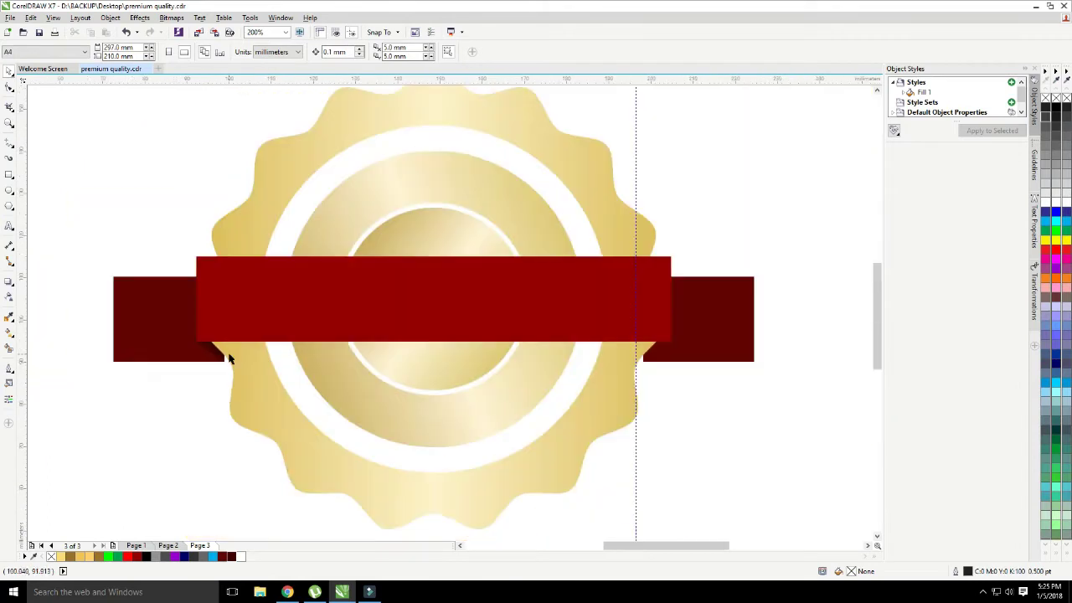
left_click_drag(216, 356, 702, 356)
left_click(256, 52)
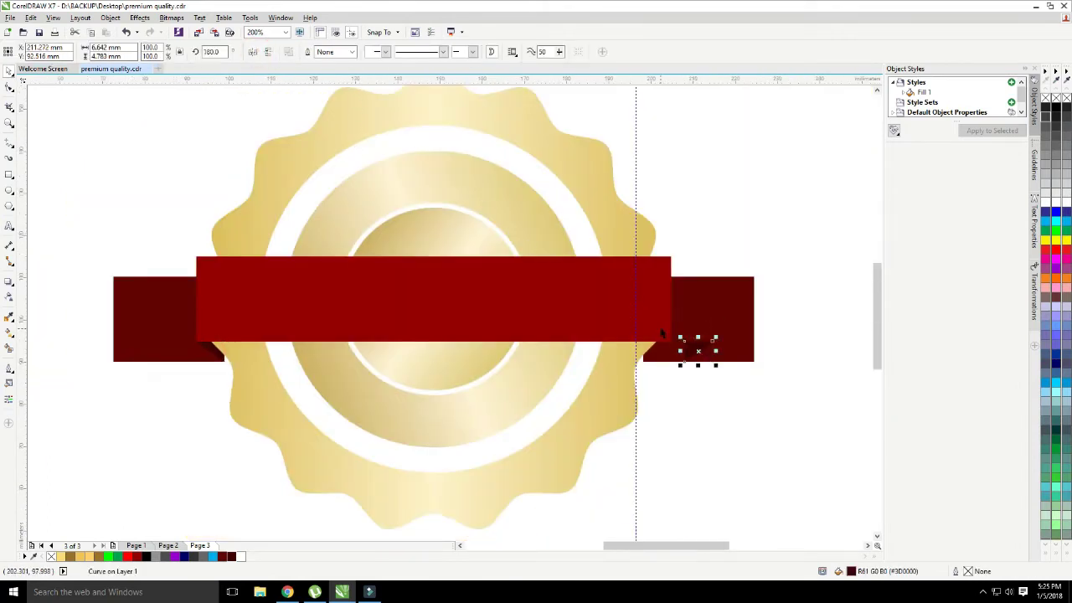
left_click_drag(698, 350, 657, 351)
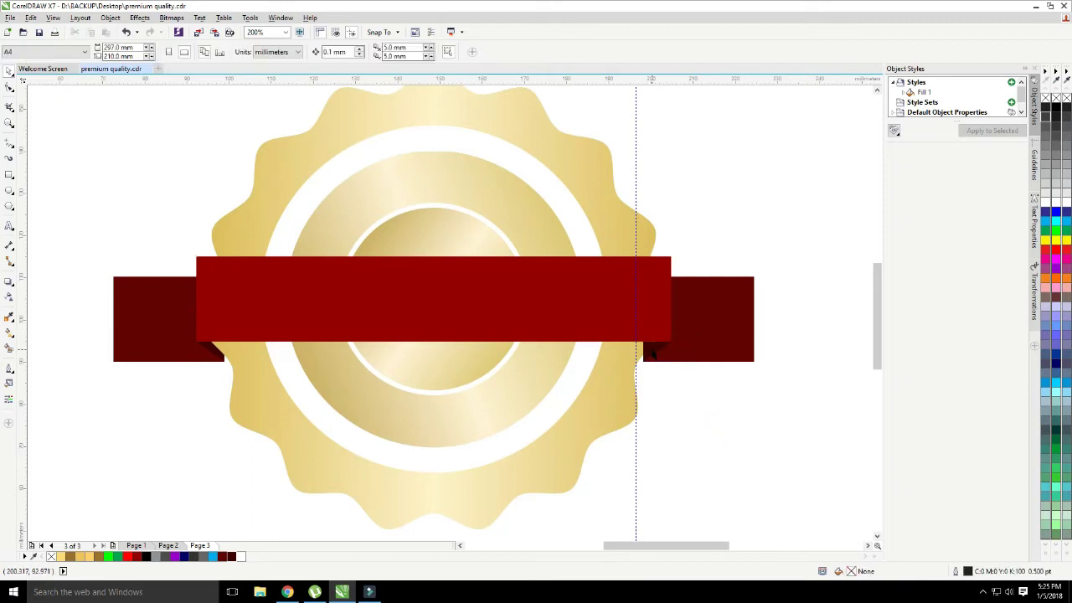
left_click(699, 350, "shift")
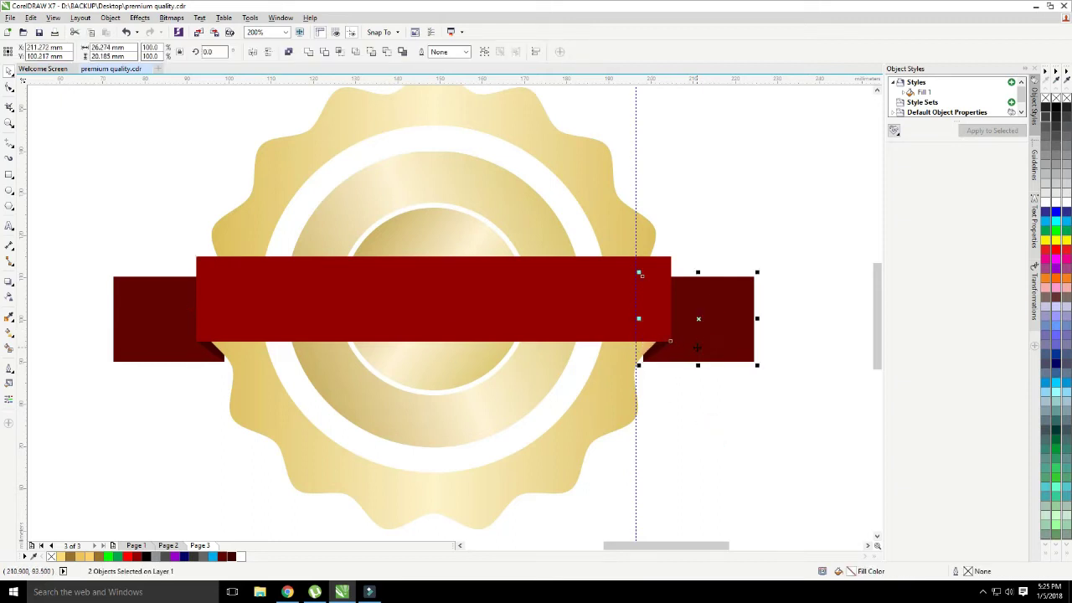
left_click(698, 466)
scroll(697, 465, "down", 2)
scroll(543, 386, "up", 2)
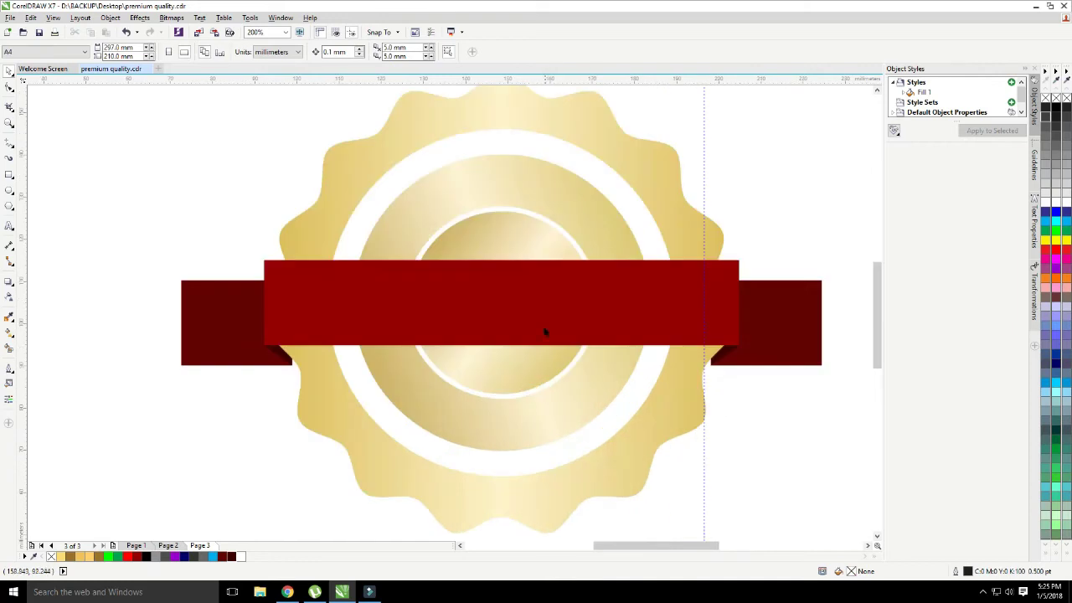
Step: Rotate the innermost gold gradient circle to 338.1 degrees
left_click(529, 244)
left_click(528, 244)
left_click_drag(597, 209, 578, 189)
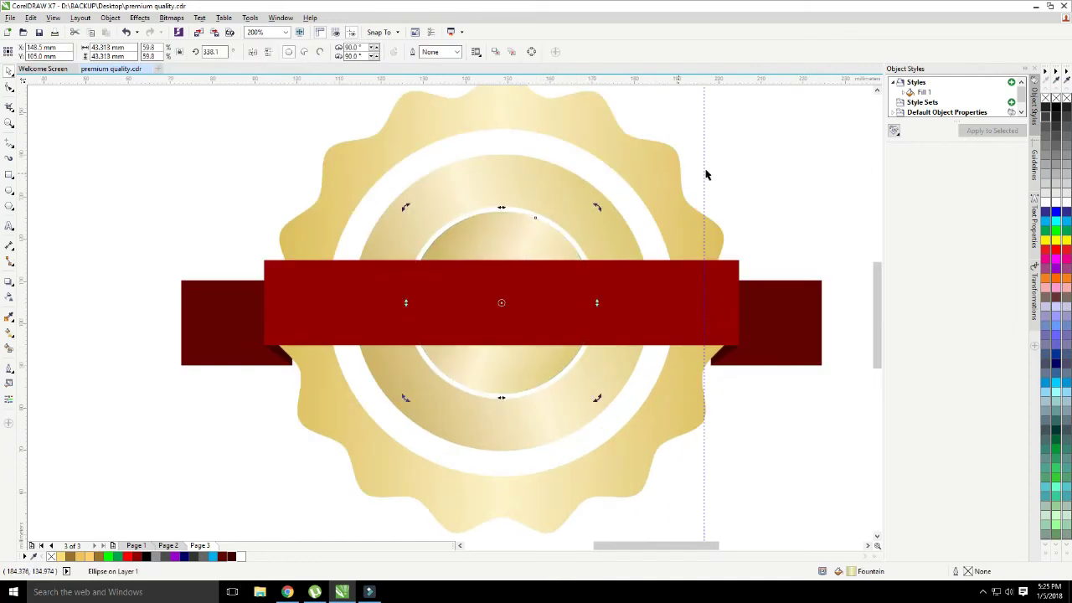
left_click(751, 167)
scroll(750, 180, "down", 1)
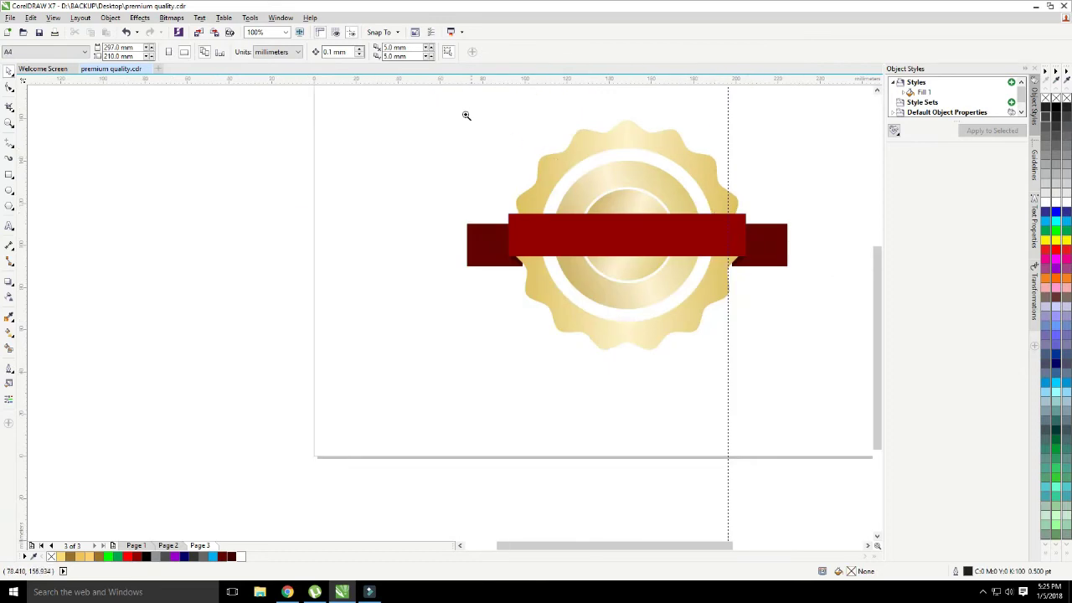
left_click_drag(453, 100, 796, 363)
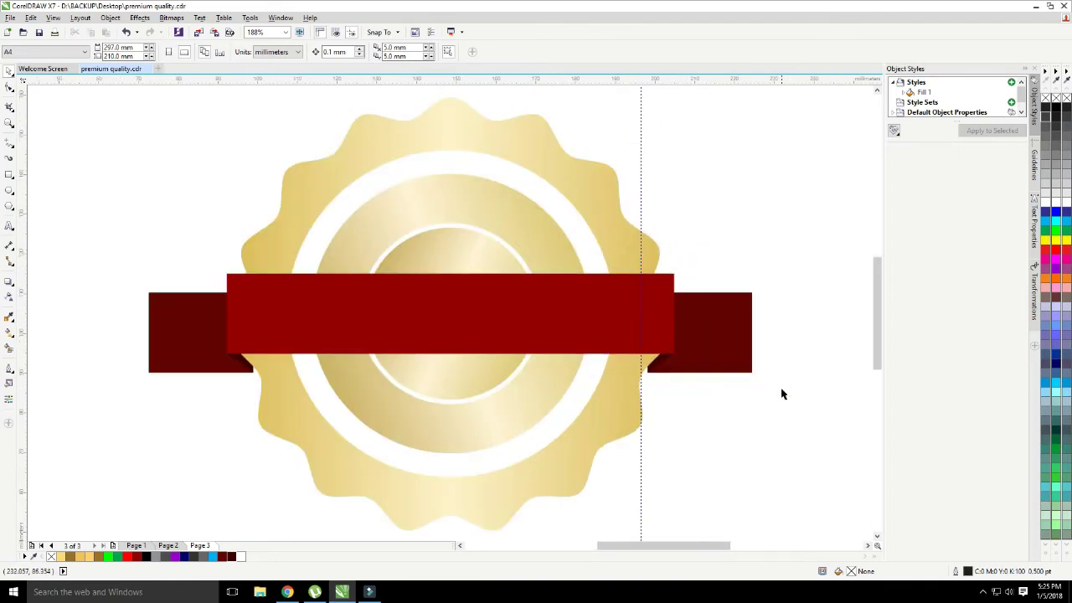
scroll(874, 300, "down", 1)
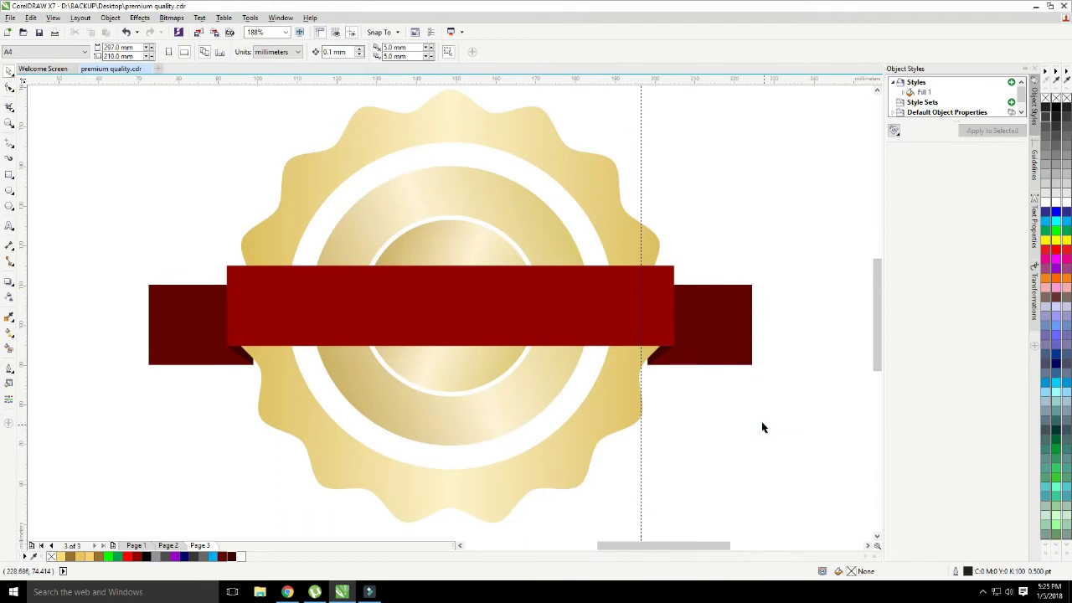
Step: Add a node at the midpoint of the left ribbon tail's outer edge
left_click(200, 194)
left_click(9, 86)
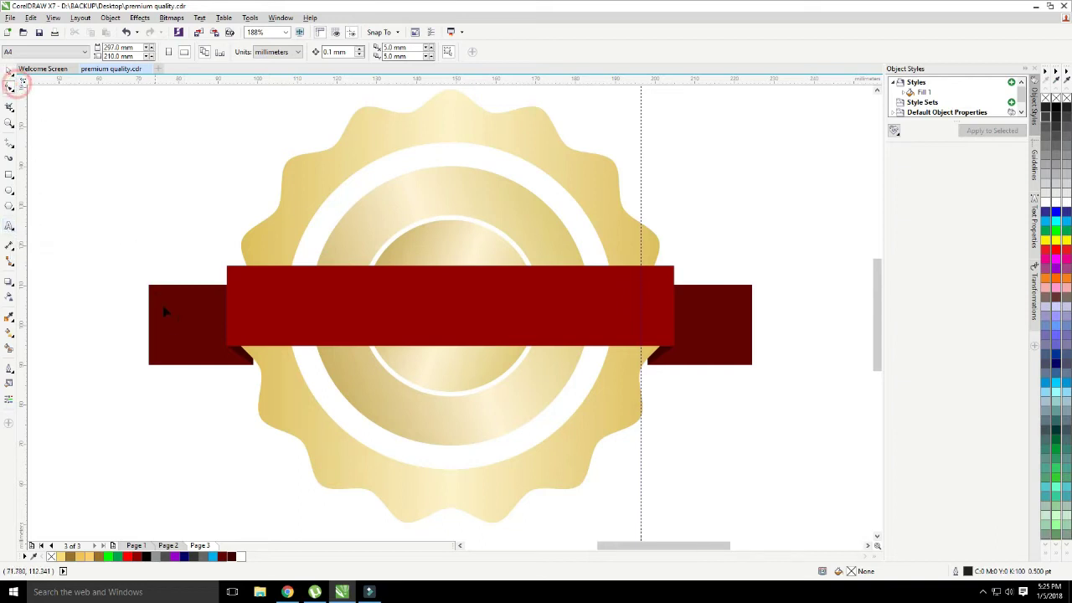
left_click(168, 321)
double_click(148, 318)
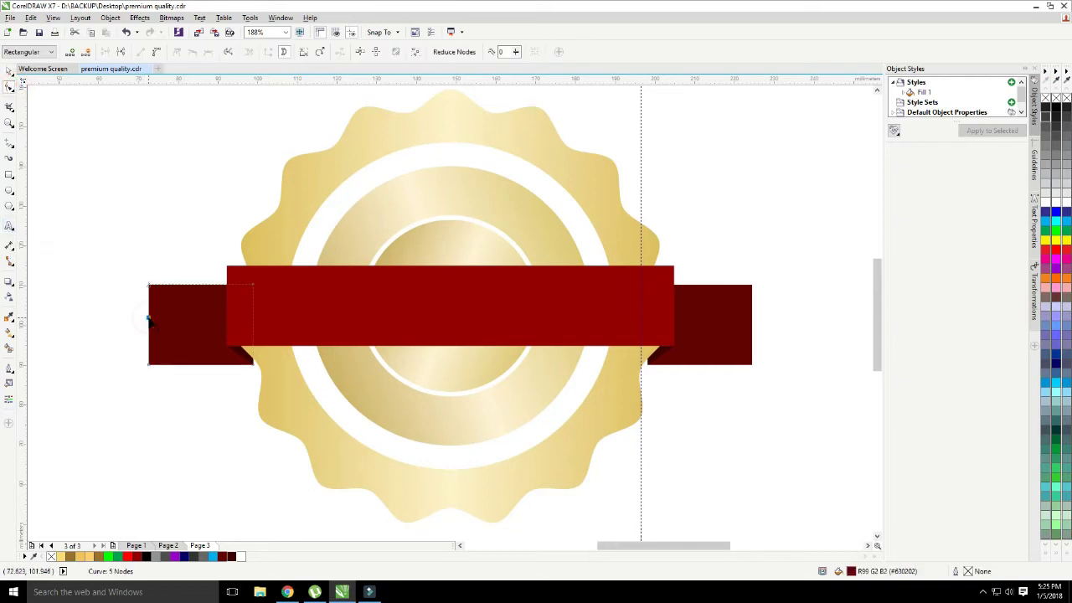
key("ctrl+z")
left_click(77, 50)
left_click(151, 284)
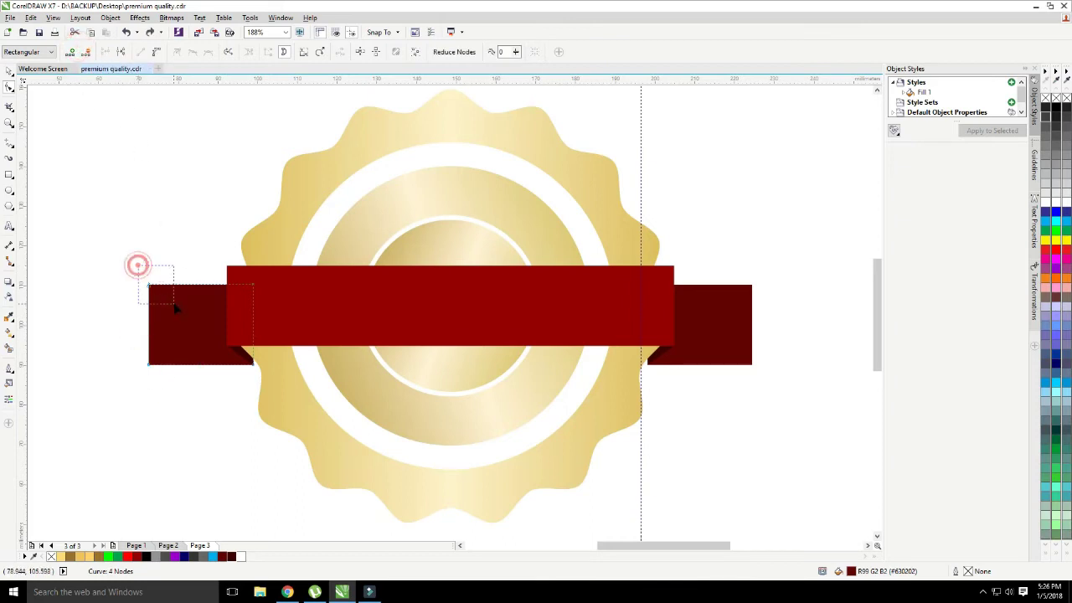
double_click(144, 320)
Step: Add a midpoint node to the right ribbon tail's outer edge and move it inward to form a V-shaped notch
left_click(793, 316)
left_click(728, 352)
left_click_drag(779, 349, 742, 377)
left_click(75, 51)
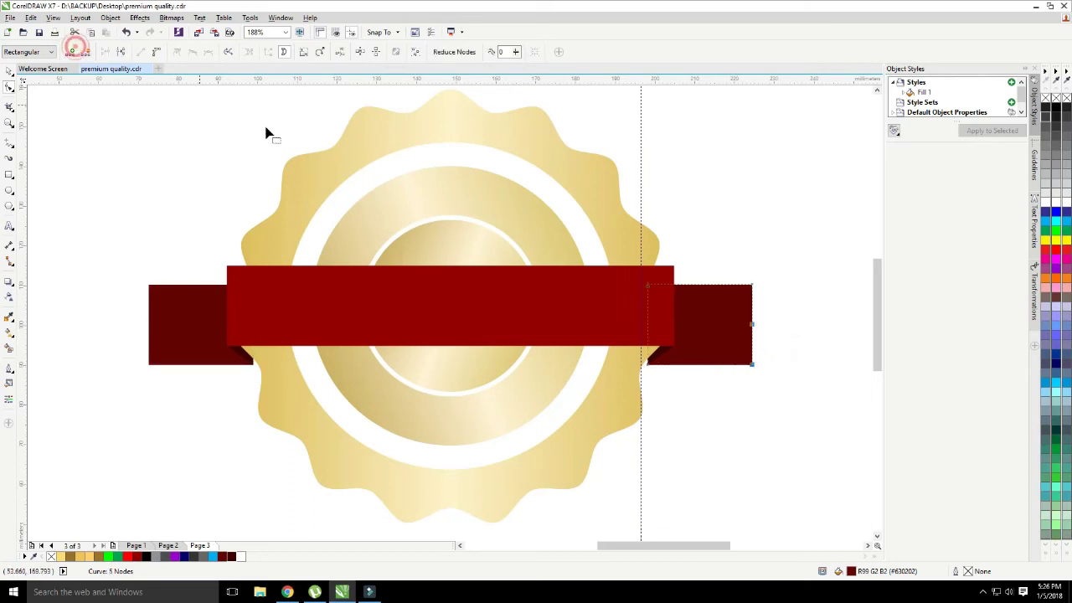
left_click(775, 324)
left_click(771, 310)
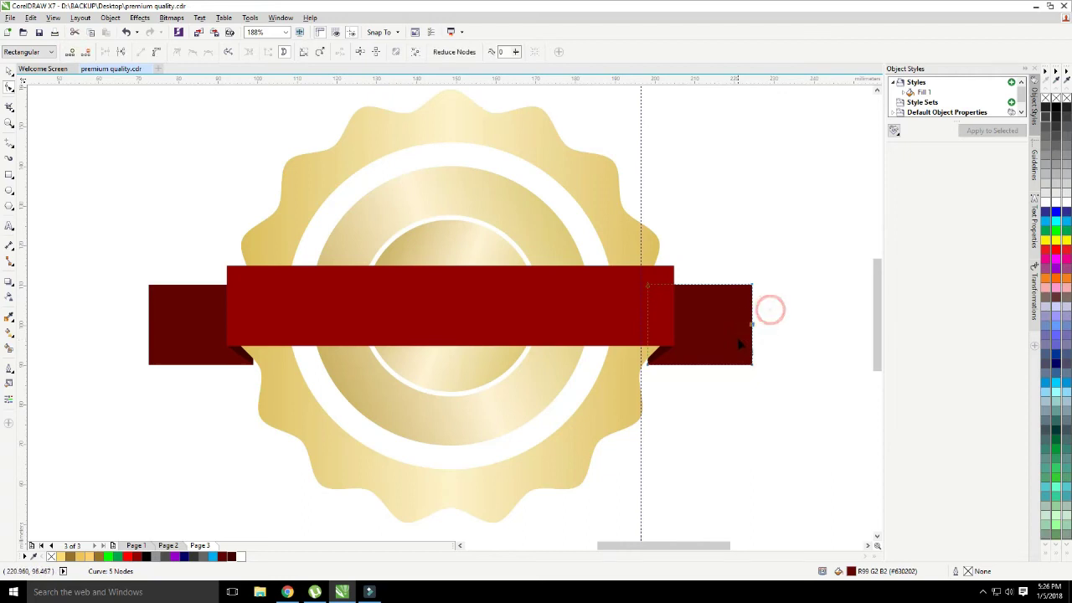
left_click_drag(752, 324, 711, 324)
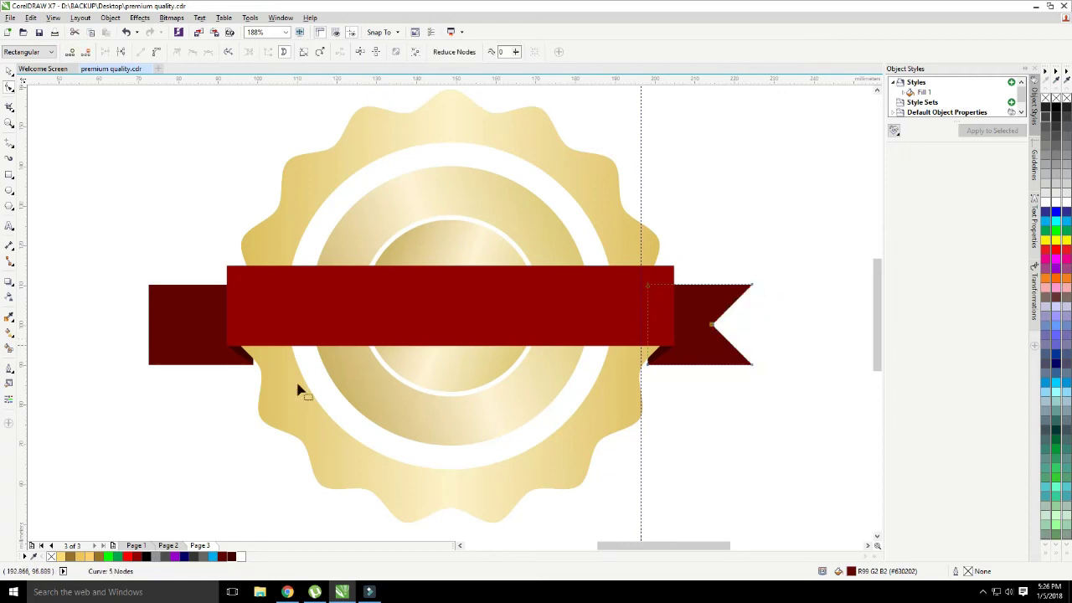
Step: Move the left ribbon tail's midpoint node inward to form a V-shaped notch matching the right tail
left_click(137, 309)
left_click_drag(148, 325, 186, 324)
key("space")
left_click(163, 238)
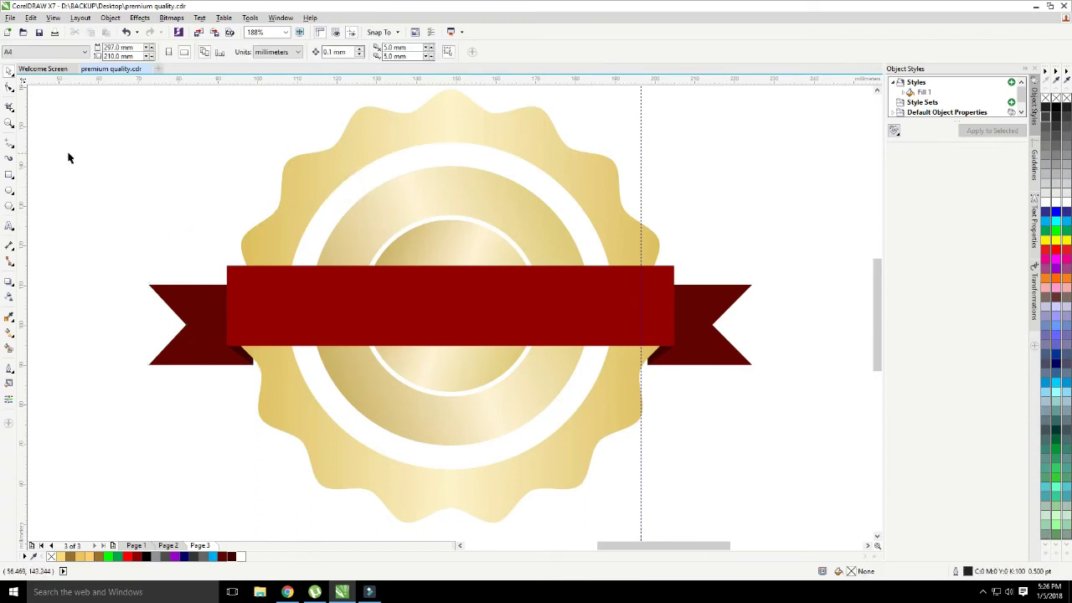
Step: Draw a circle about 82 mm across, spanning two horizontal guidelines placed at the white ring's upper and lower edges
left_click(8, 193)
left_click_drag(301, 164, 573, 437)
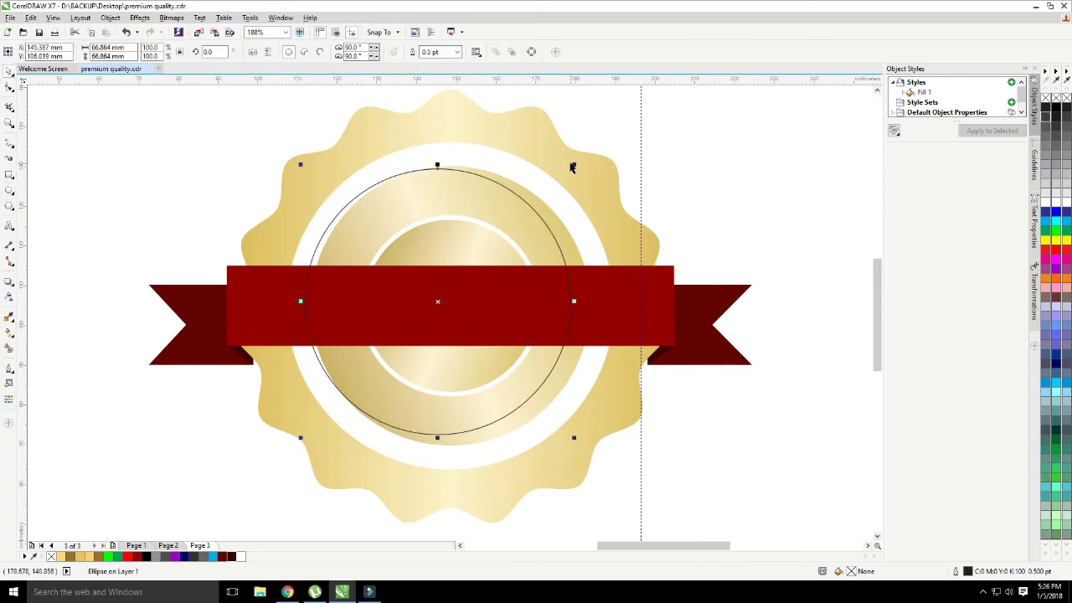
mouse_move(381, 80)
left_mouse_down()
mouse_move(426, 144)
mouse_move(451, 146)
mouse_move(440, 95)
mouse_move(448, 115)
mouse_move(429, 79)
mouse_move(455, 271)
mouse_move(451, 471)
left_mouse_up()
left_click(510, 198)
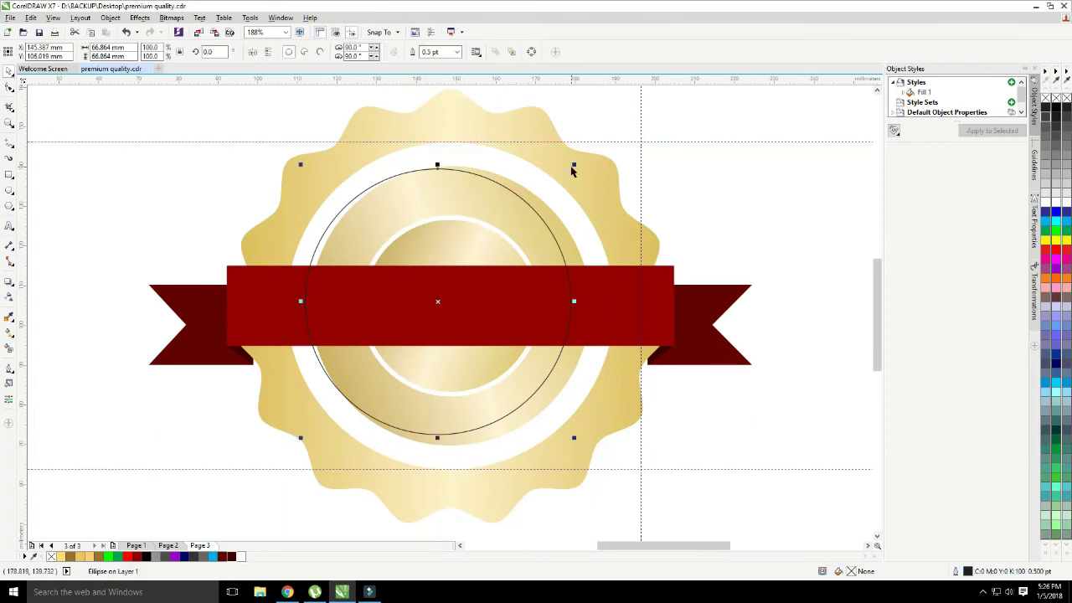
left_click_drag(578, 162, 656, 136)
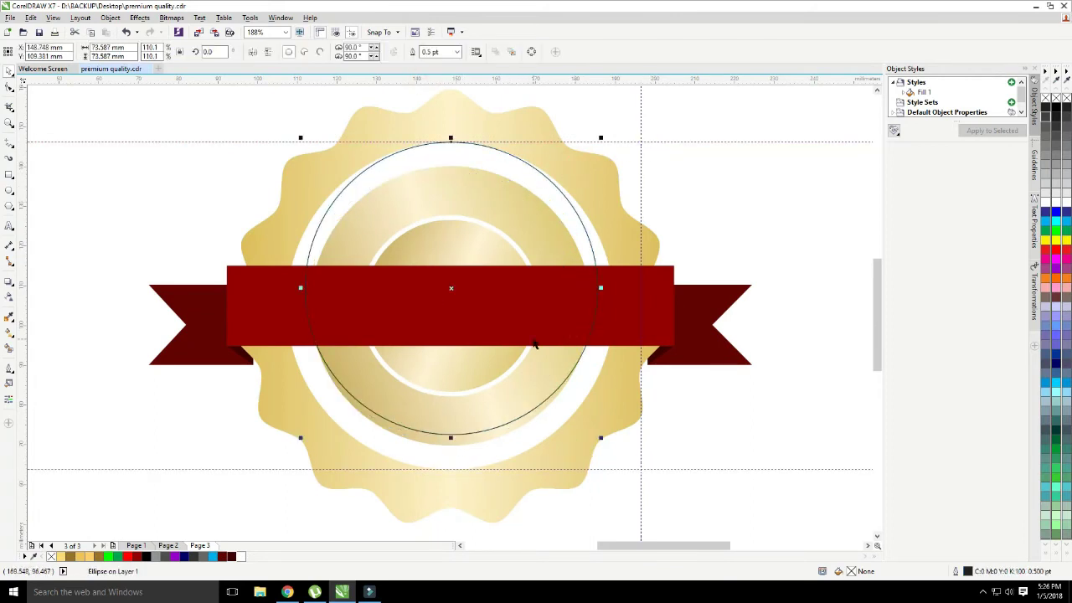
left_click_drag(600, 438, 638, 472)
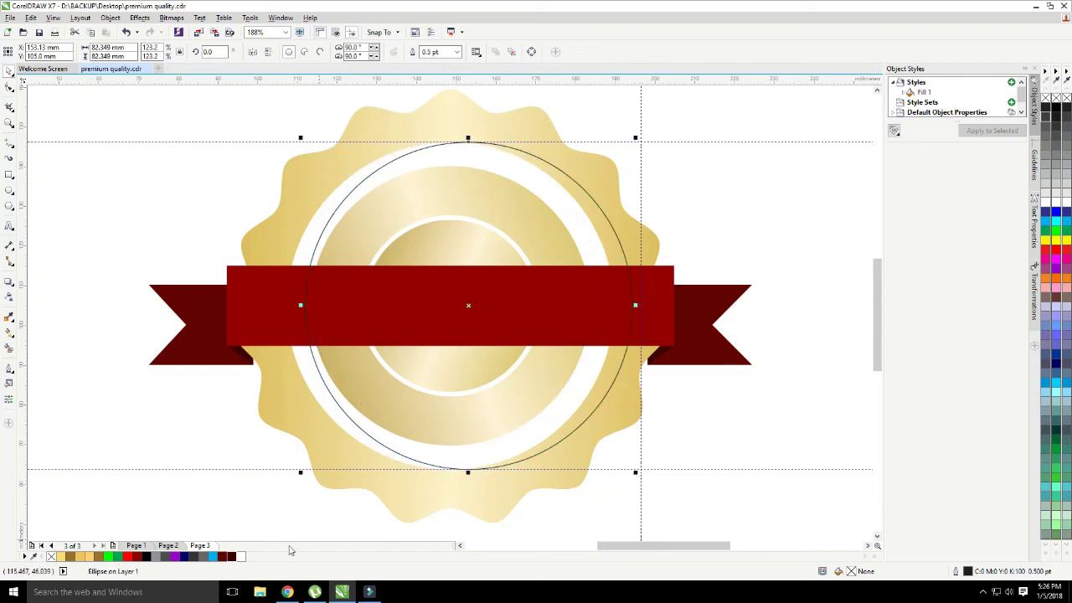
Step: Fill the large circle with #3D0000 and centre it on the page
left_click(232, 558)
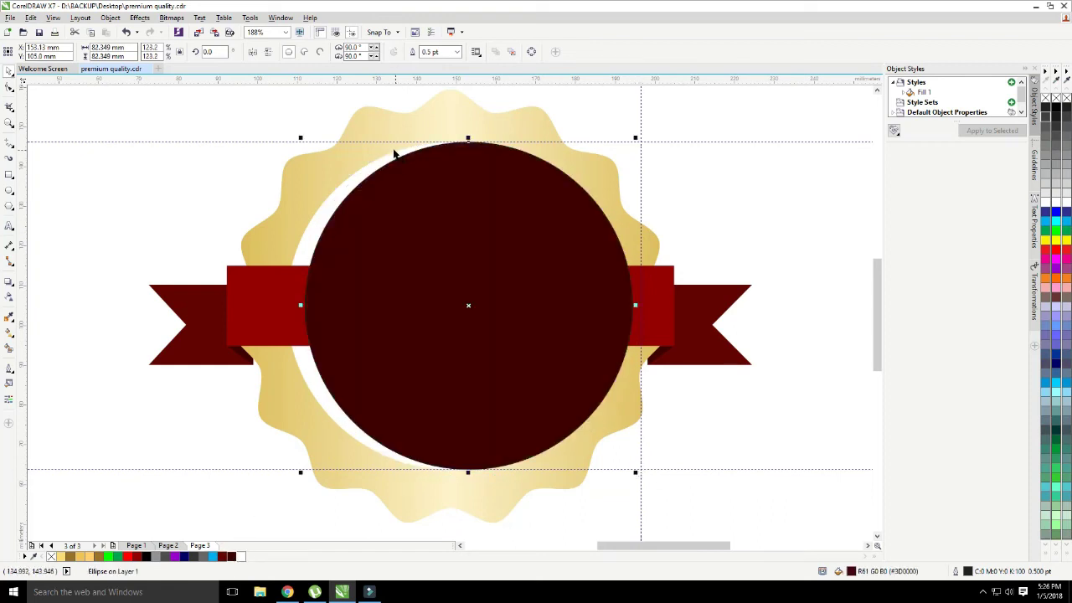
key("p")
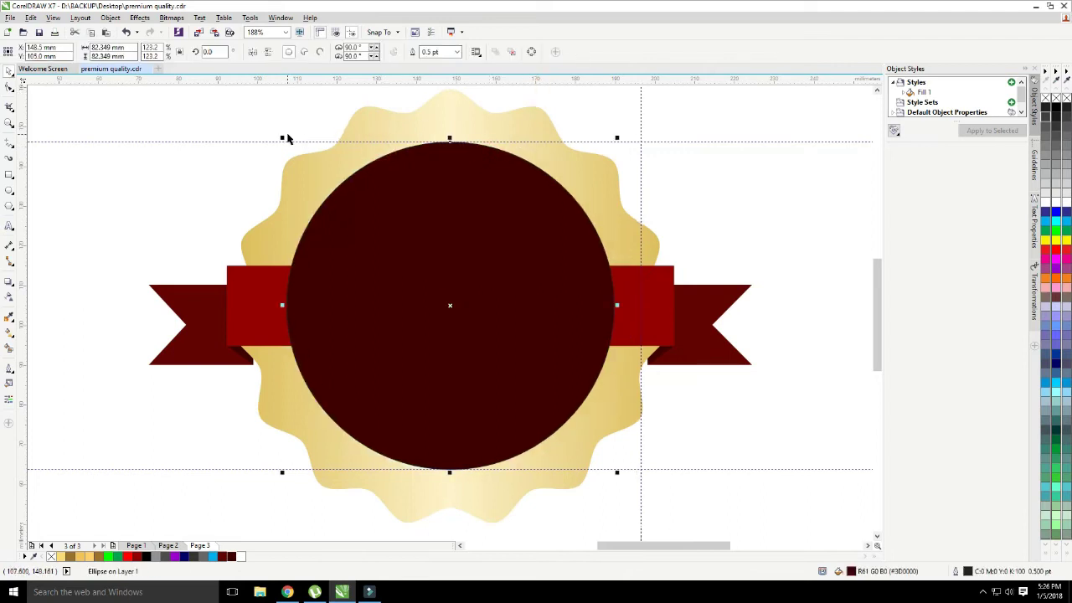
Step: Add a smaller offset duplicate circle about 80 mm across filled with #940000, and remove the outlines from both circles
left_click_drag(286, 138, 291, 146)
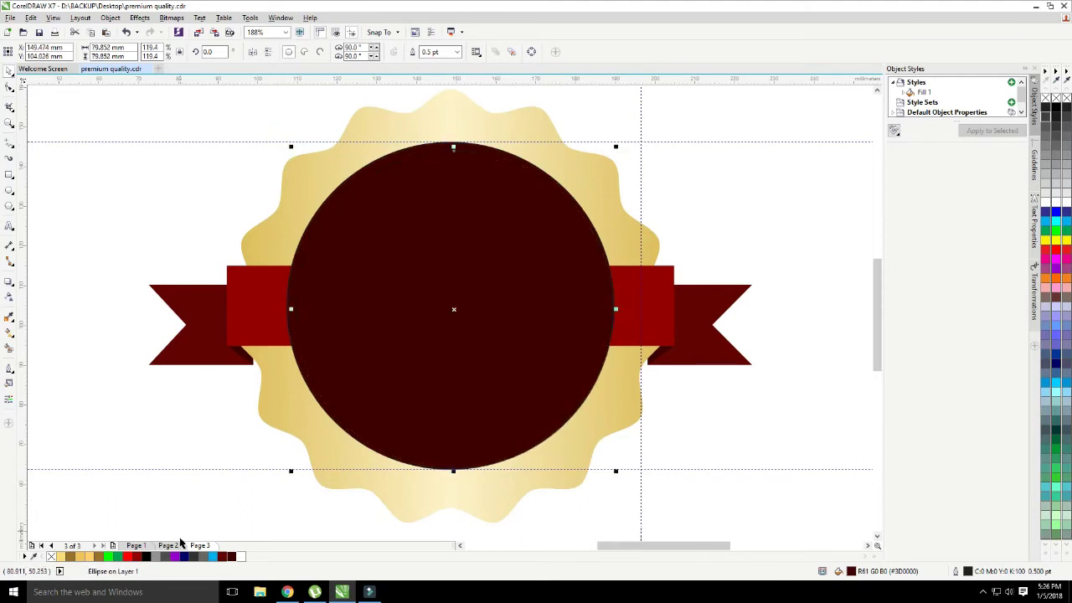
left_click(140, 557)
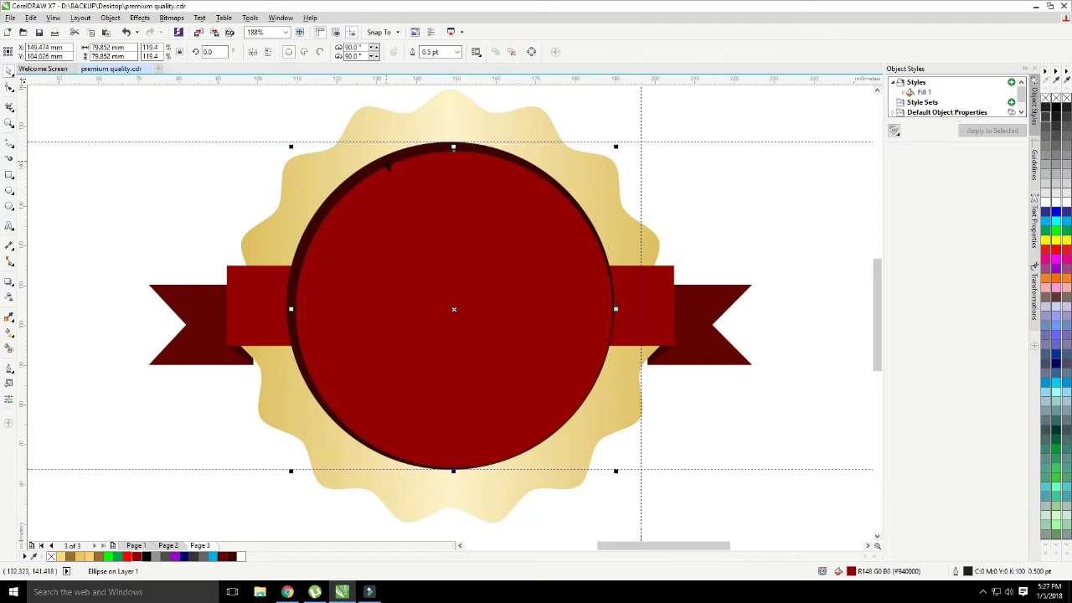
left_click(388, 167, "shift")
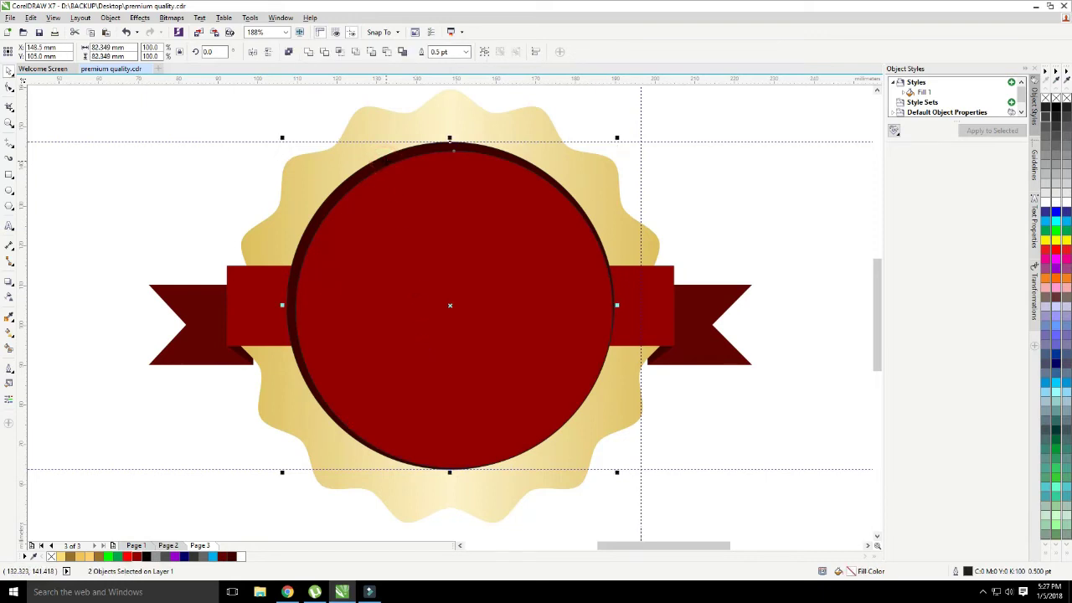
right_click(1059, 102)
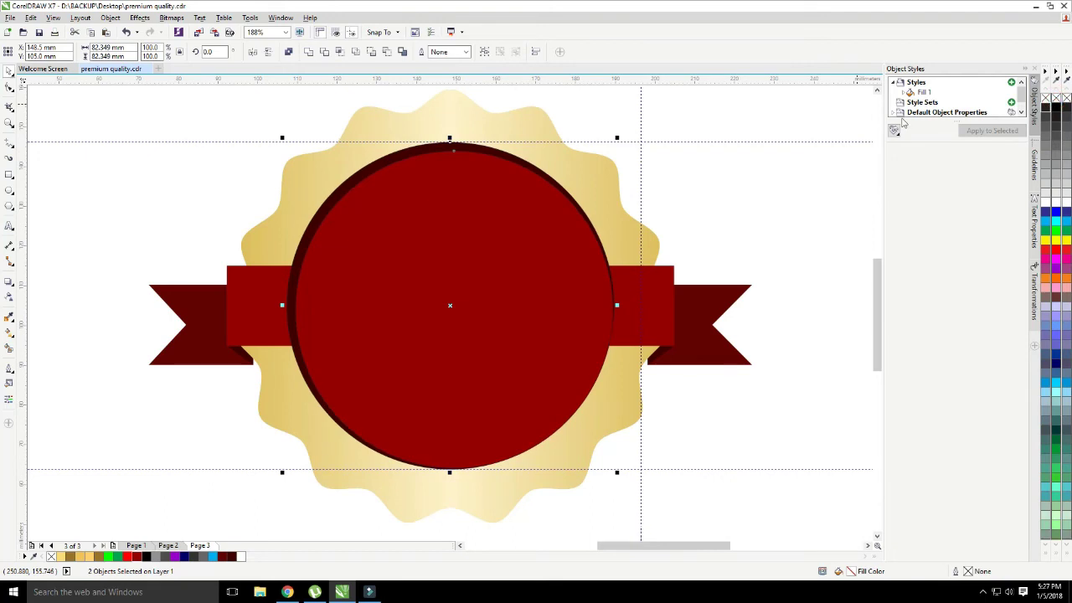
left_click(534, 289)
key("Left")
key("Left")
key("Left")
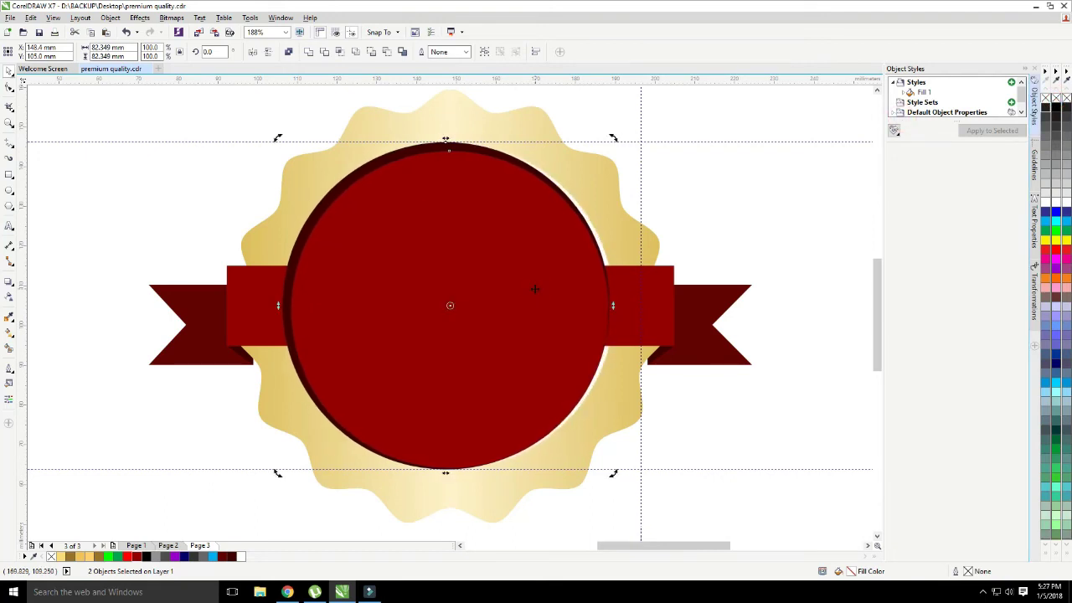
key("Right")
key("Right")
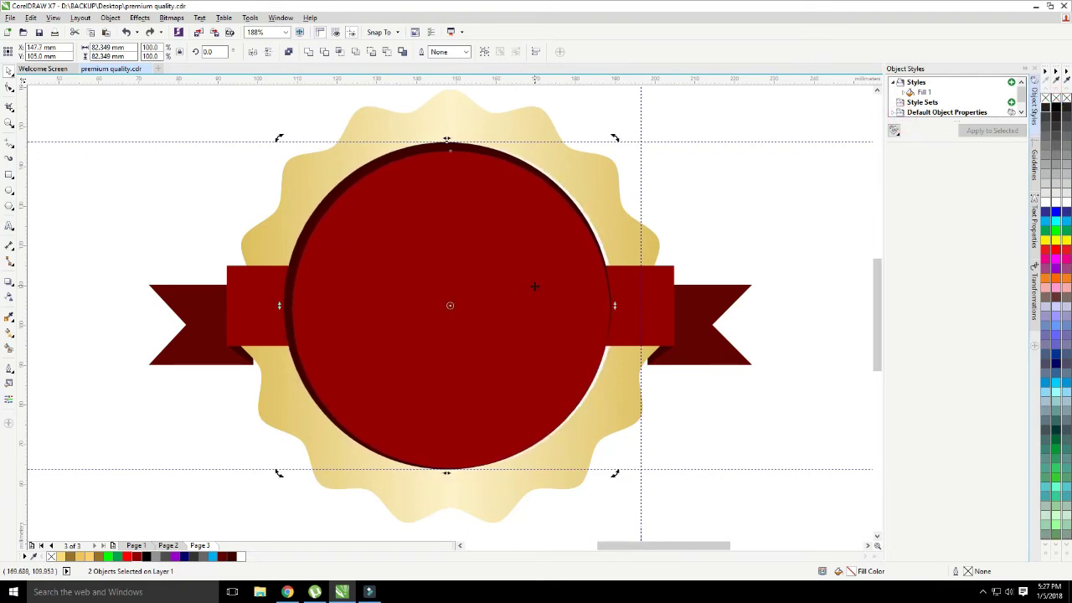
key("Right")
key("Right")
key("Right")
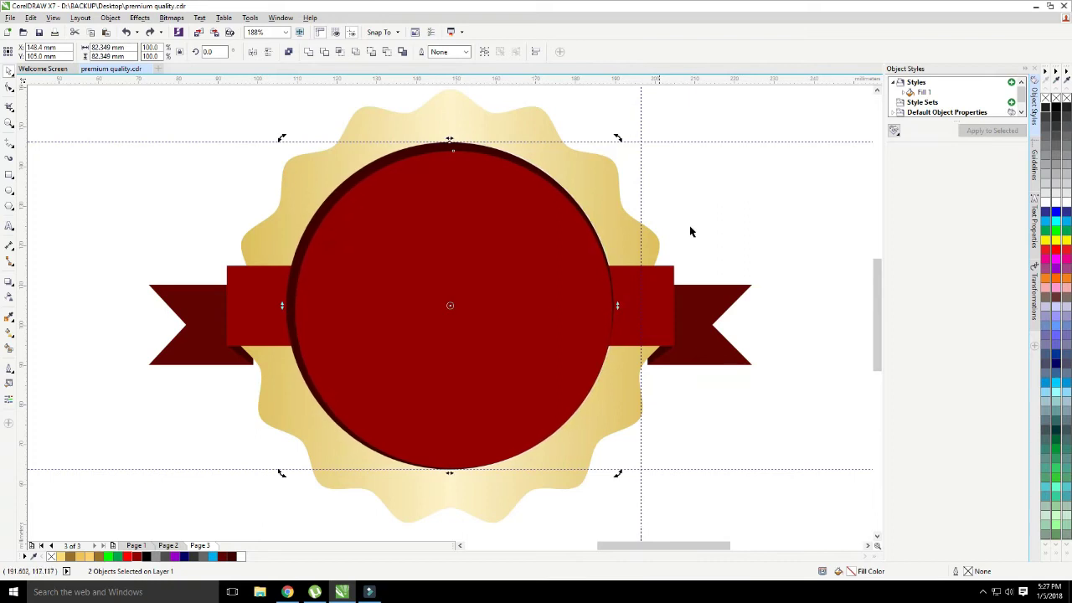
Step: Shrink the #940000 circle to about 78 mm and shift it so the darker circle forms a fuller rim around it
left_click(733, 207)
left_click(540, 253)
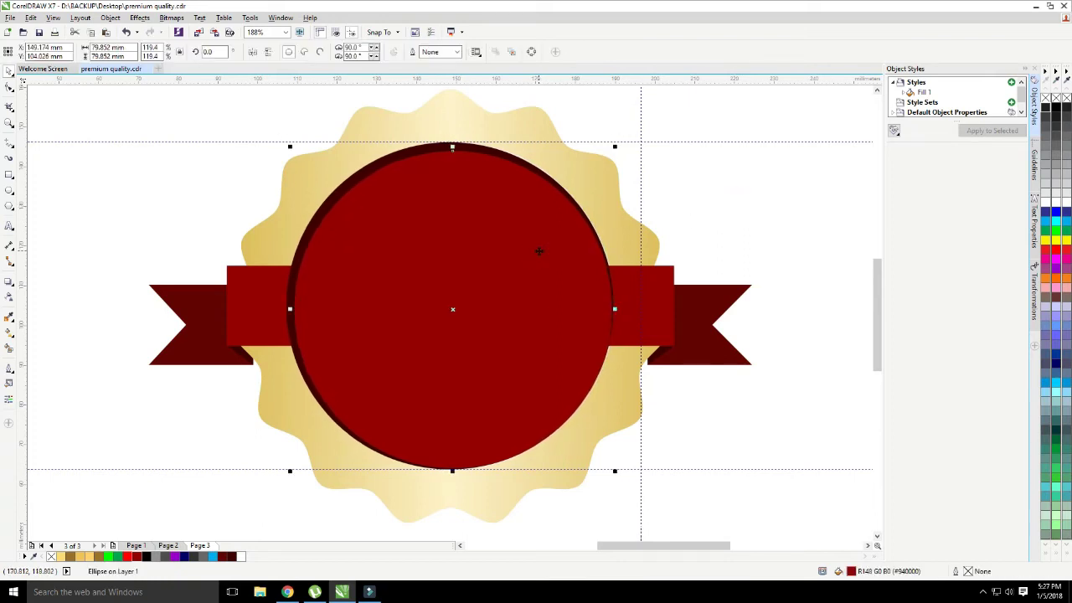
key("Up")
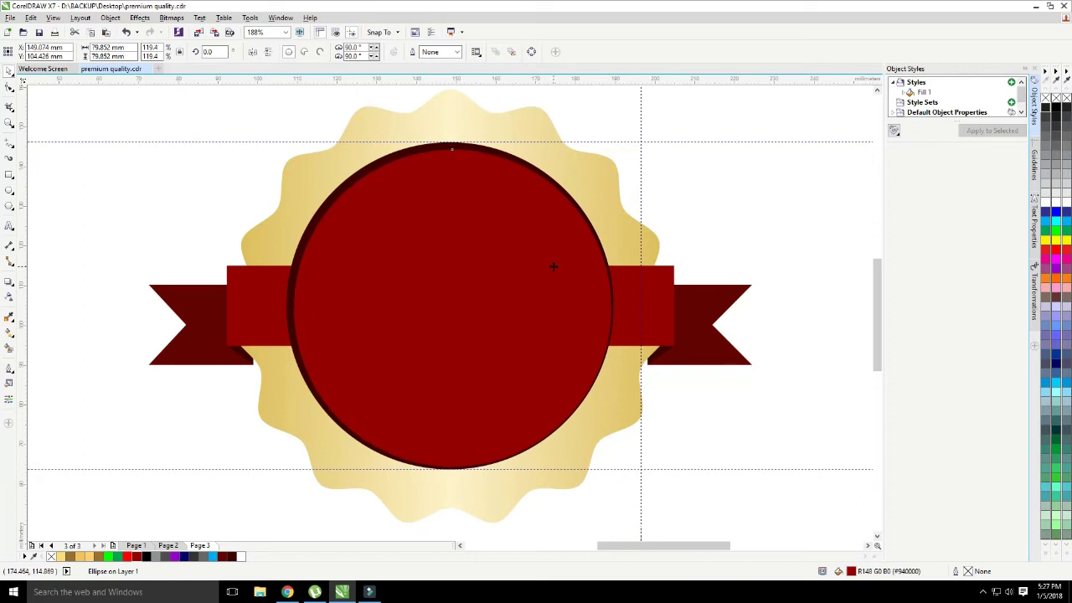
left_click_drag(614, 472, 612, 470)
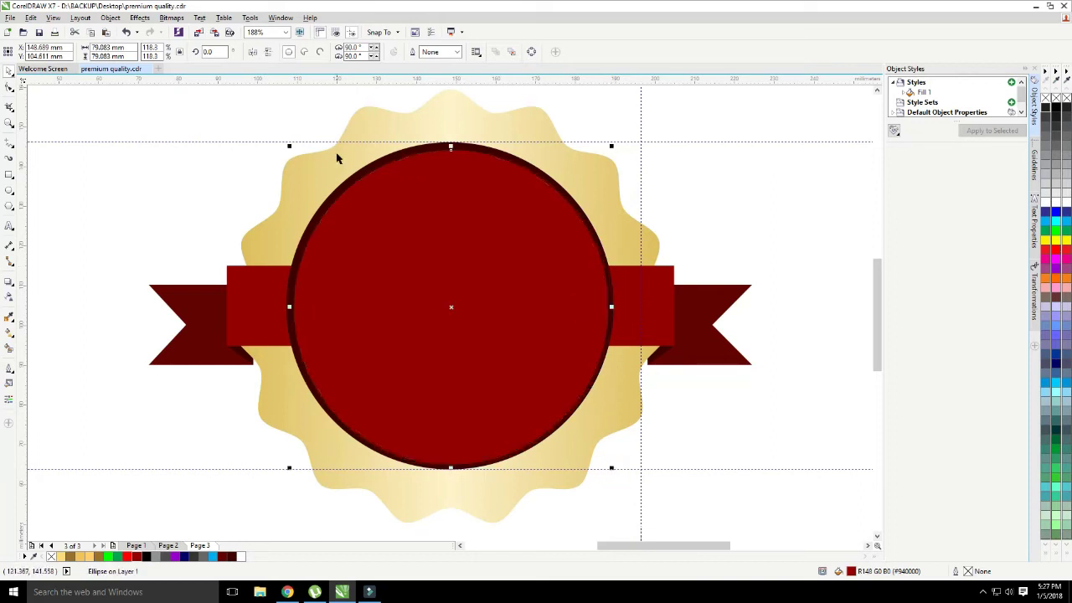
left_click_drag(290, 146, 293, 149)
Step: Blend the dark #3D0000 circle into the smaller #940000 circle with 20 steps for a shaded edge
scroll(362, 244, "up", 1)
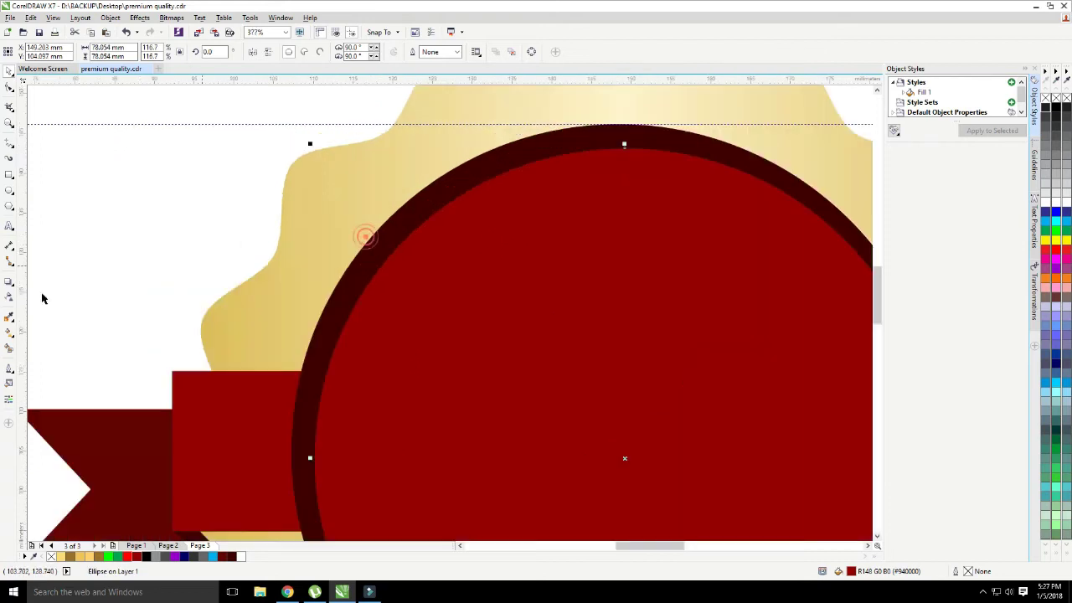
left_click(7, 285)
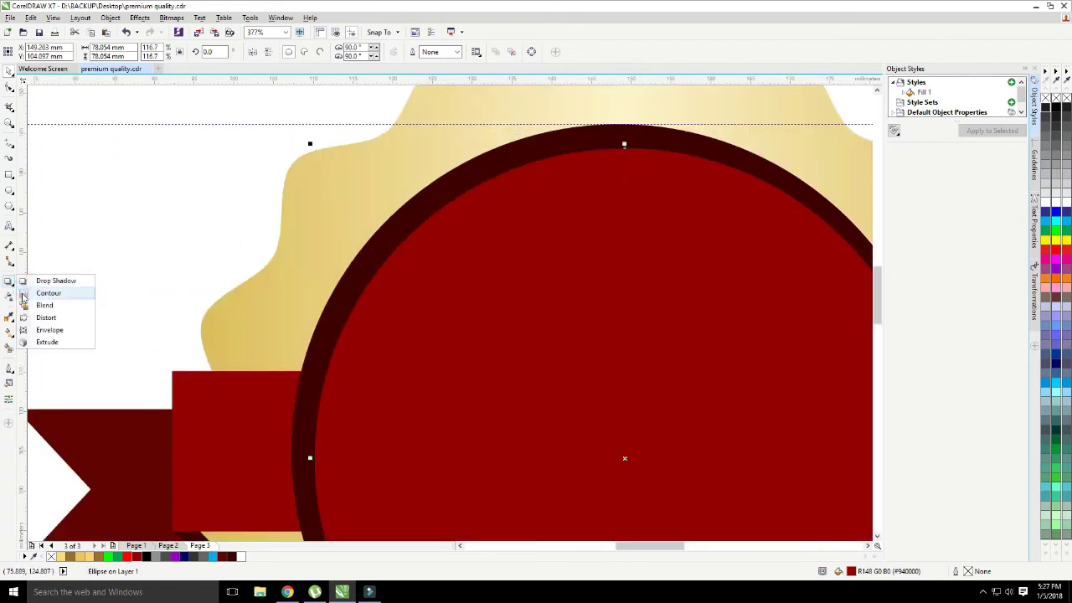
left_click(47, 293)
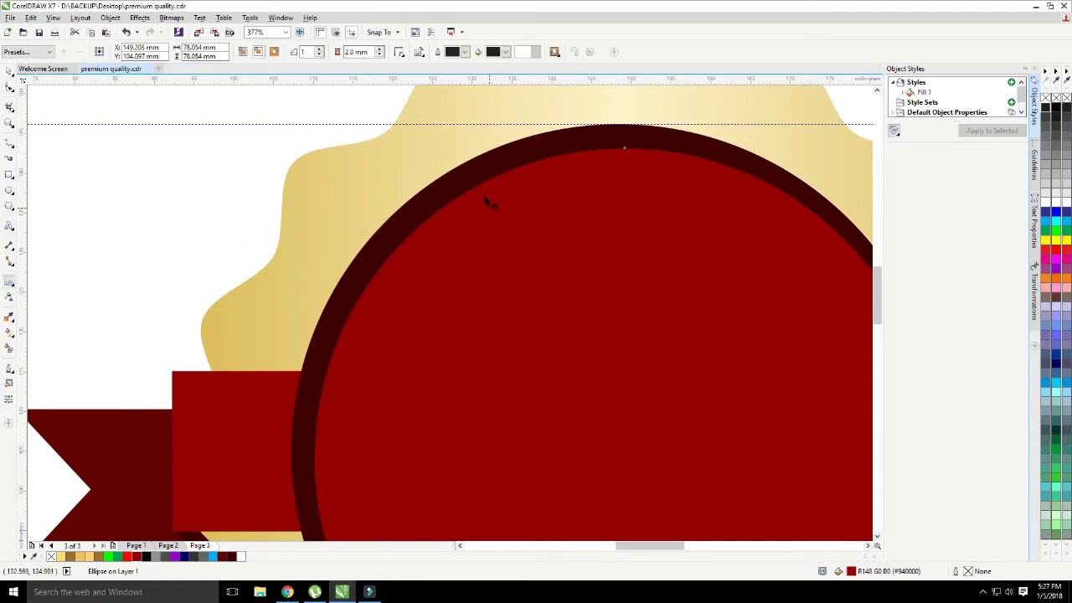
left_click(8, 285)
left_click(48, 290)
left_click_drag(477, 167, 490, 191)
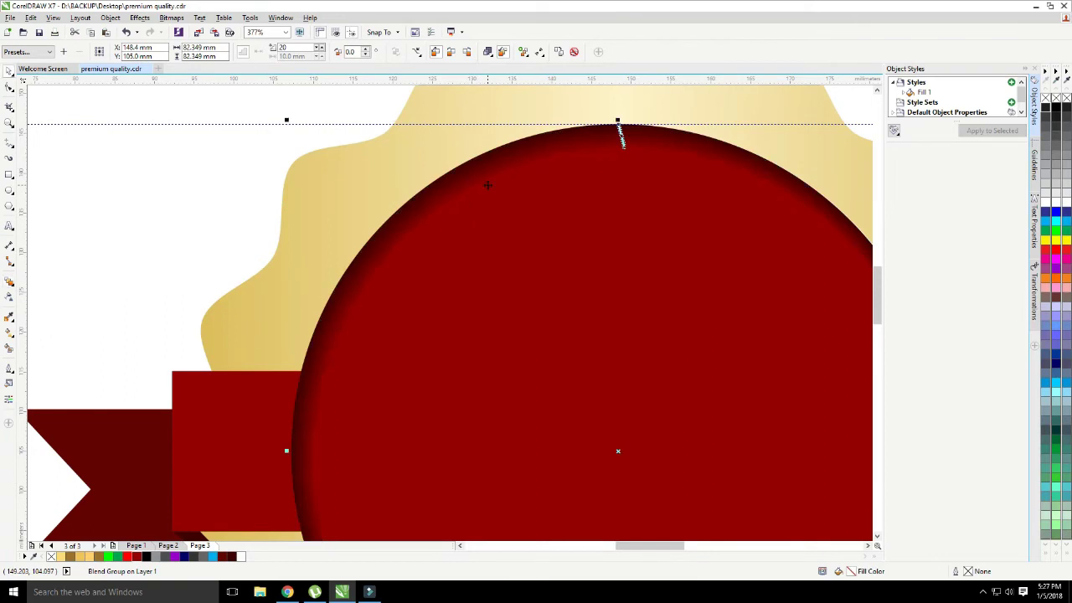
Step: Place the blended circles behind the gold inner rings and ribbon band, keeping them in front of the scalloped badge
scroll(509, 187, "down", 3)
left_click(1055, 100)
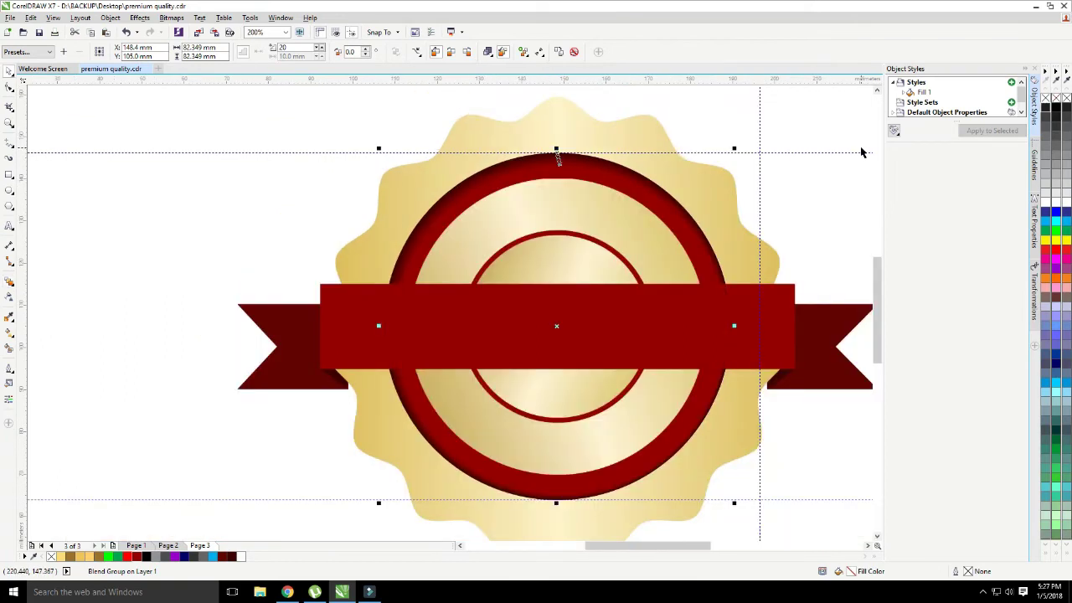
left_click(325, 201)
scroll(510, 256, "down", 2)
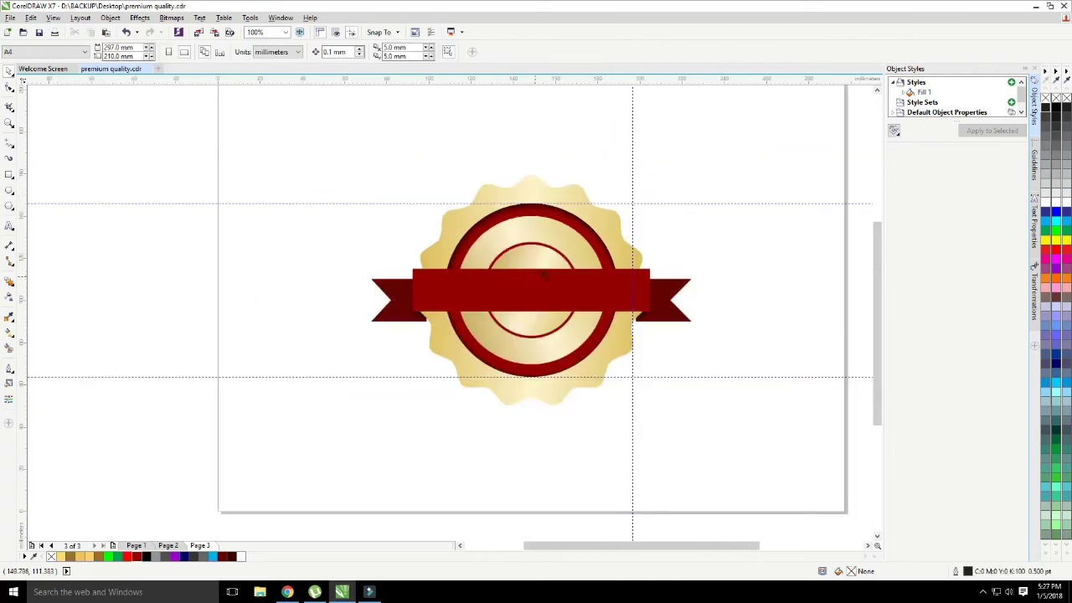
scroll(543, 275, "up", 2)
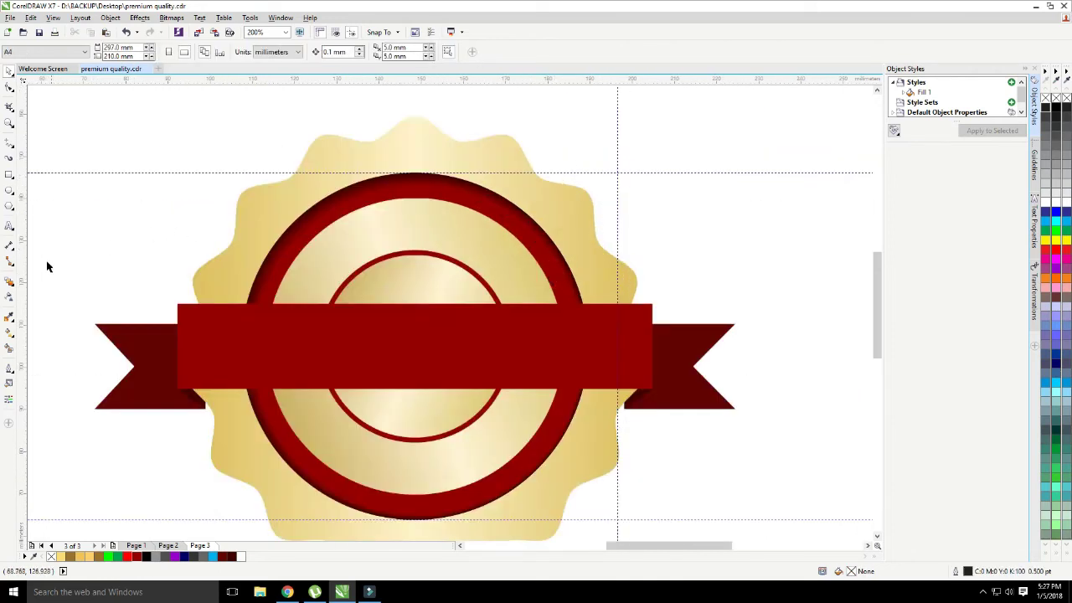
Step: Add the artistic text PREMIUM in the empty area beside the badge
left_click(9, 226)
left_click(70, 210)
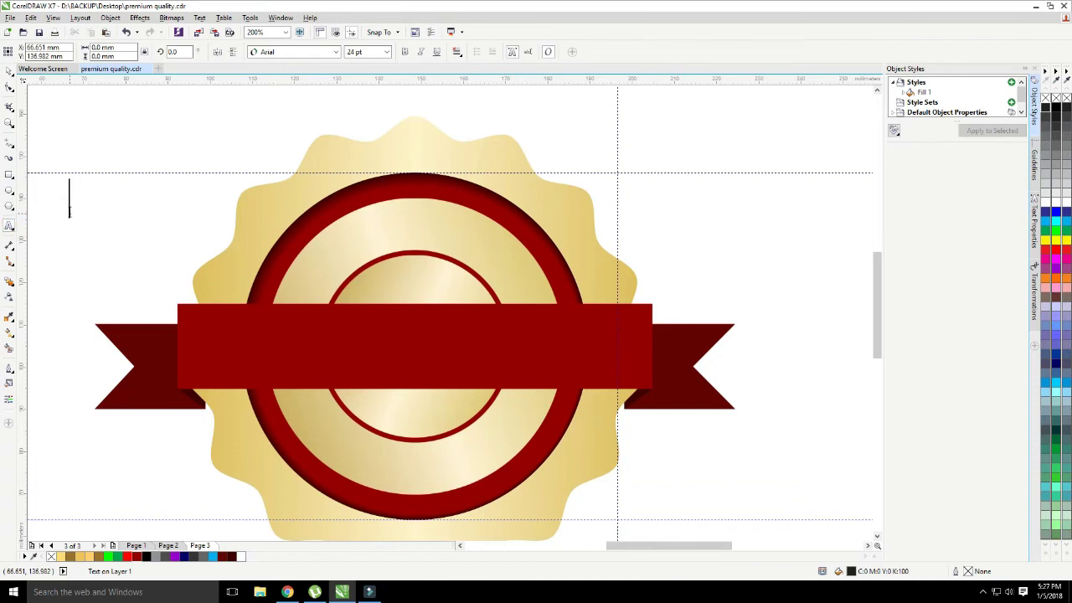
type("P")
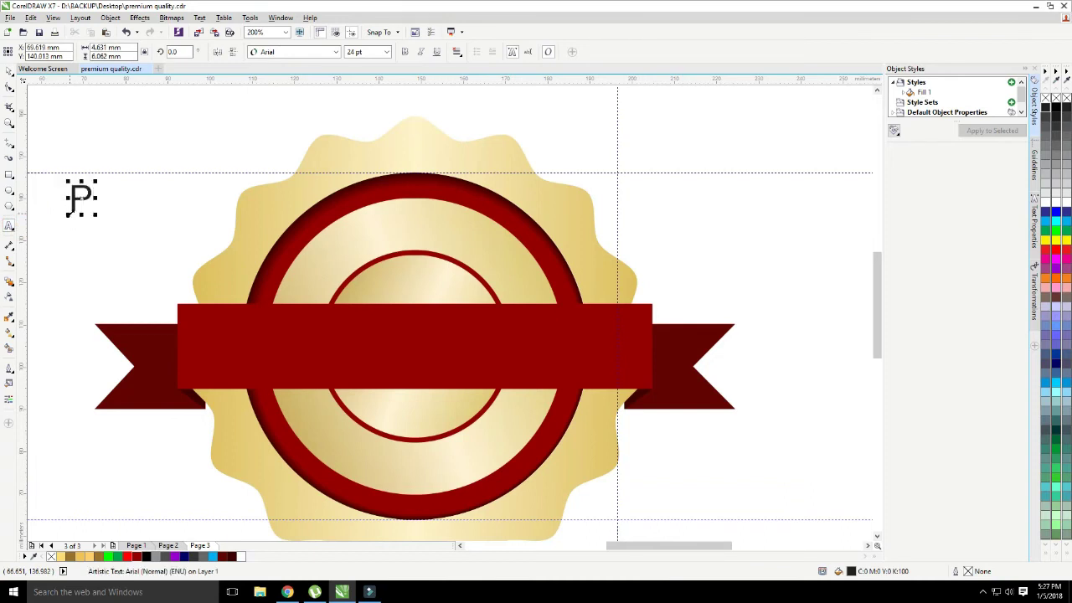
type("REMIUM")
key("ctrl+space")
Step: Try Front Page Neue on the PREMIUM text, but settle on the Museo 700 font
left_click(285, 52)
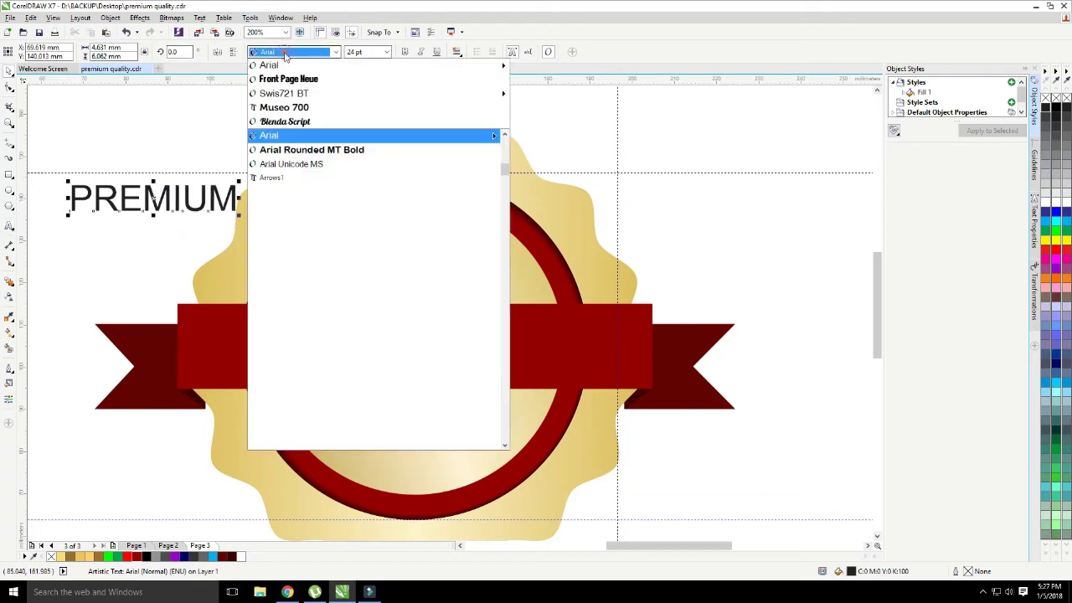
left_click(280, 76)
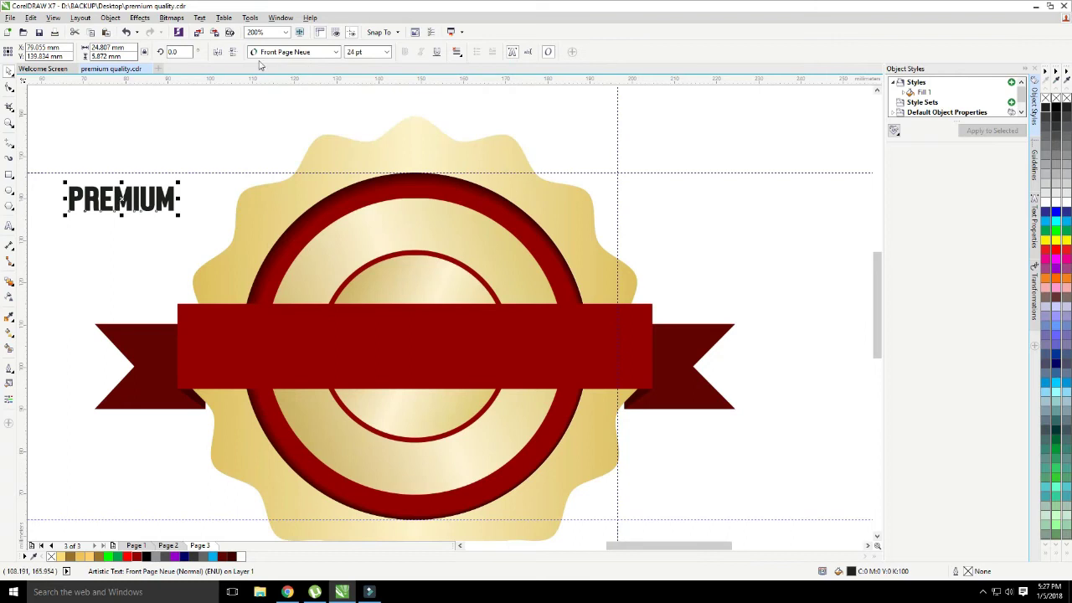
left_click(289, 52)
left_click(289, 108)
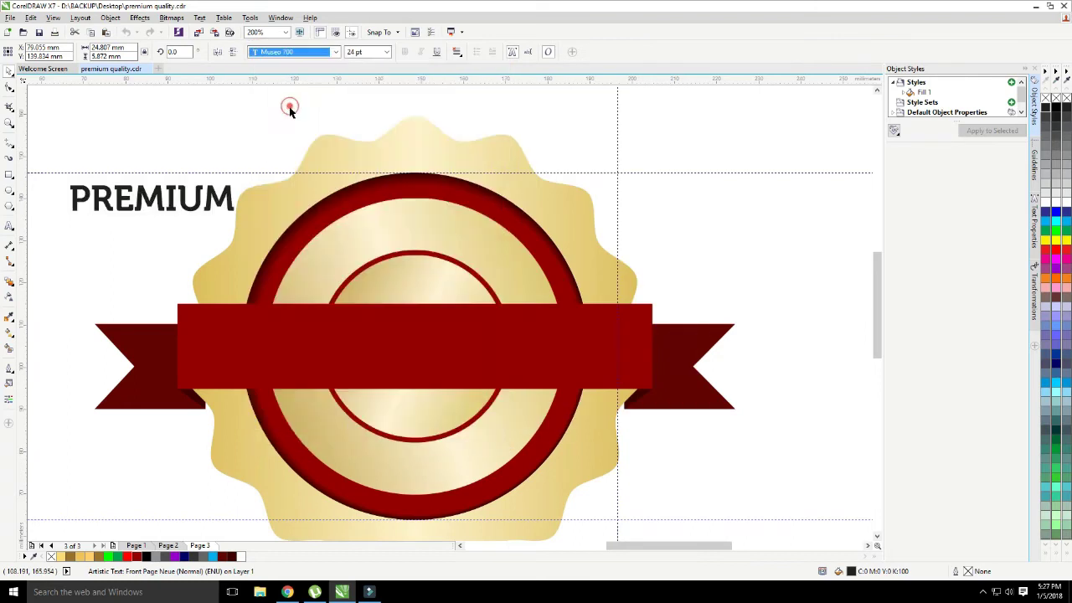
Step: Move the PREMIUM text onto the badge, centred horizontally just above the ribbon band
left_click_drag(226, 193, 481, 238)
left_click_drag(479, 273, 494, 258)
left_click(480, 244)
left_click(672, 216)
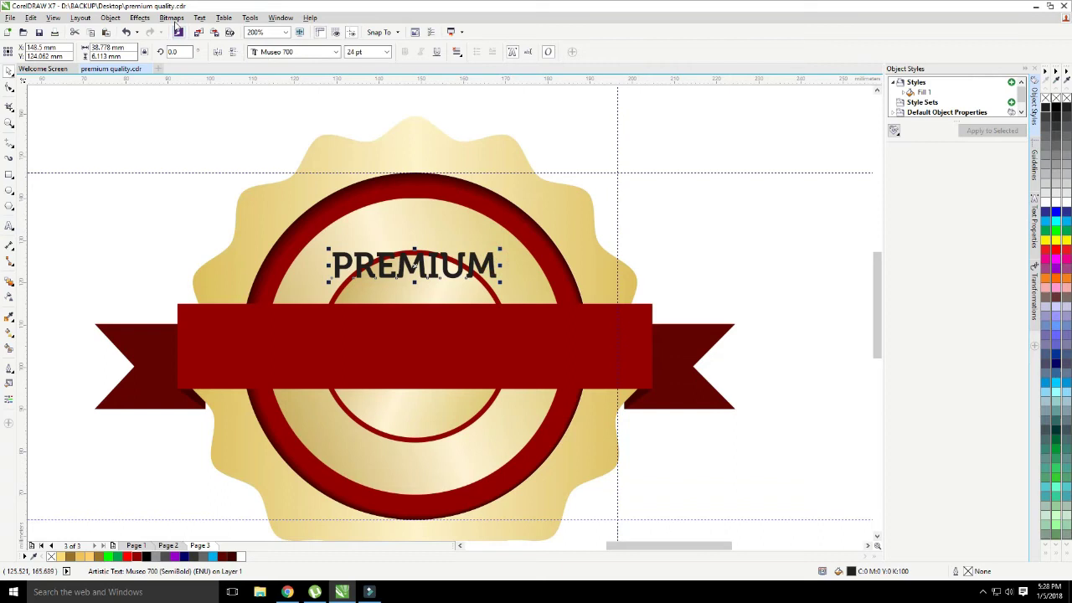
Step: Fit the PREMIUM text along the upper arc of the gold ring, offset about 9.5 mm inside its outer circle
left_click(205, 18)
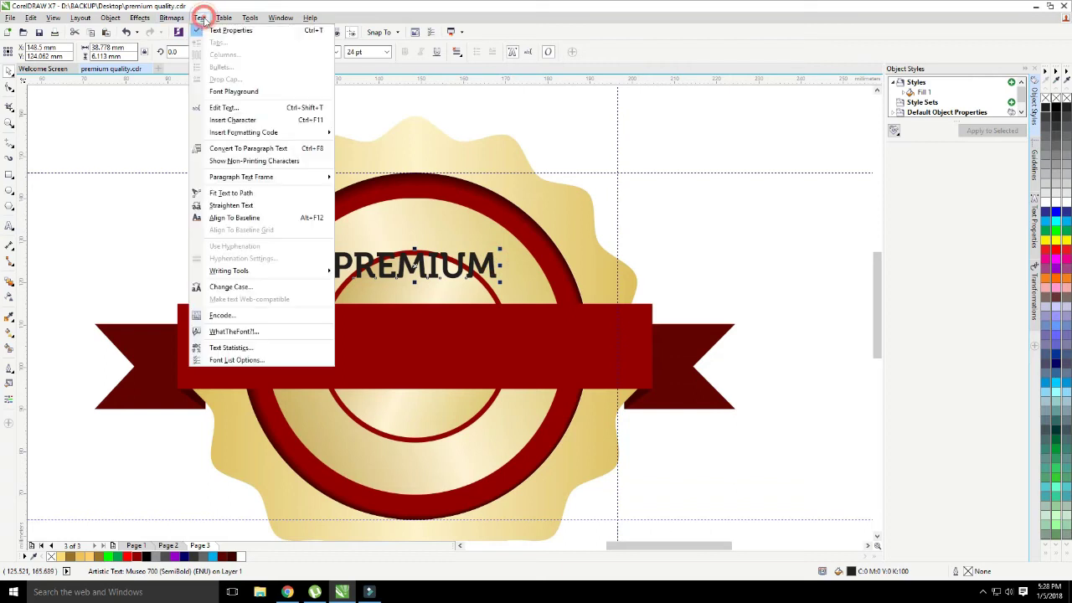
left_click(263, 194)
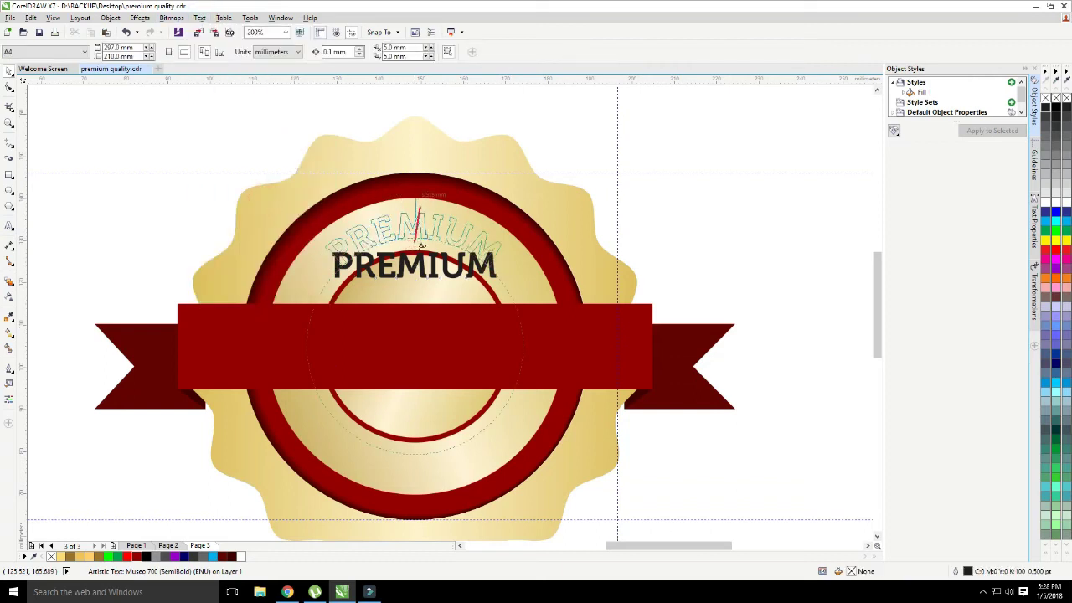
left_click(417, 241)
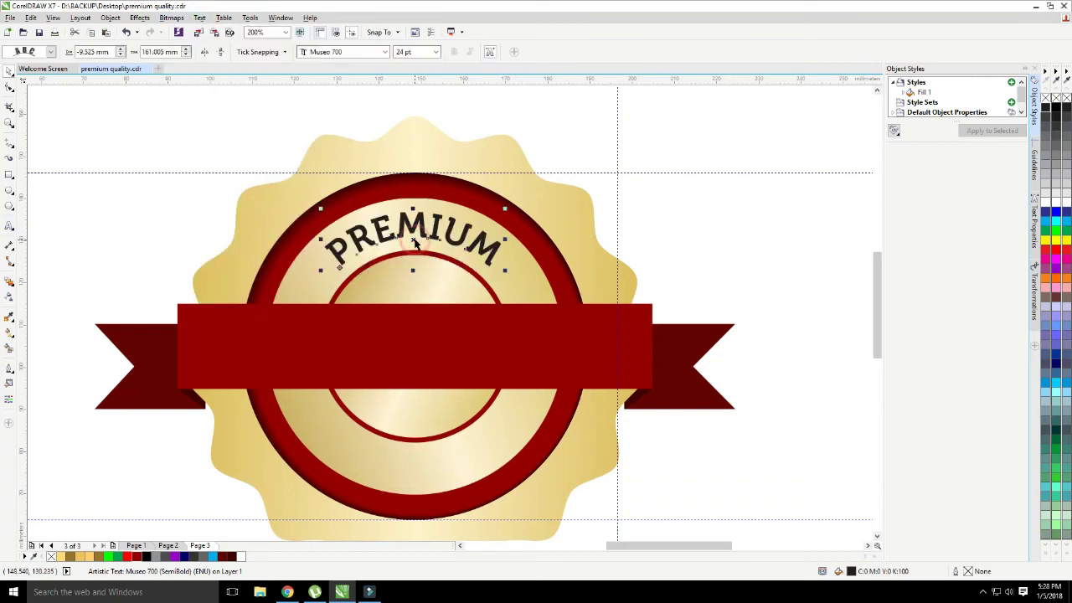
left_click(642, 199)
Step: Add the text SALE in the empty area beside the badge and set its font to Museo 700
left_click(9, 227)
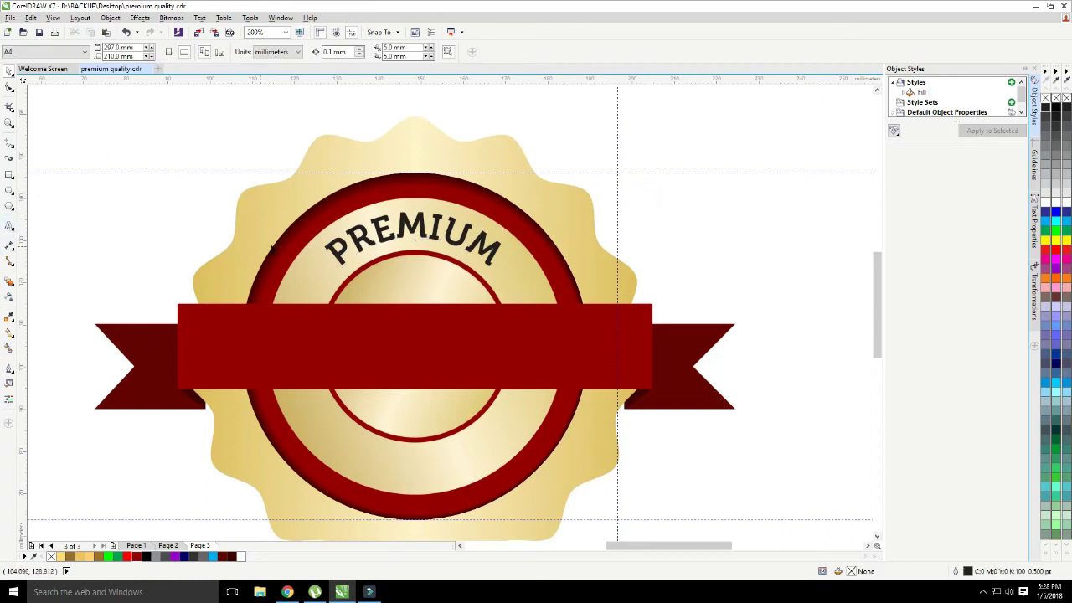
left_click(350, 234)
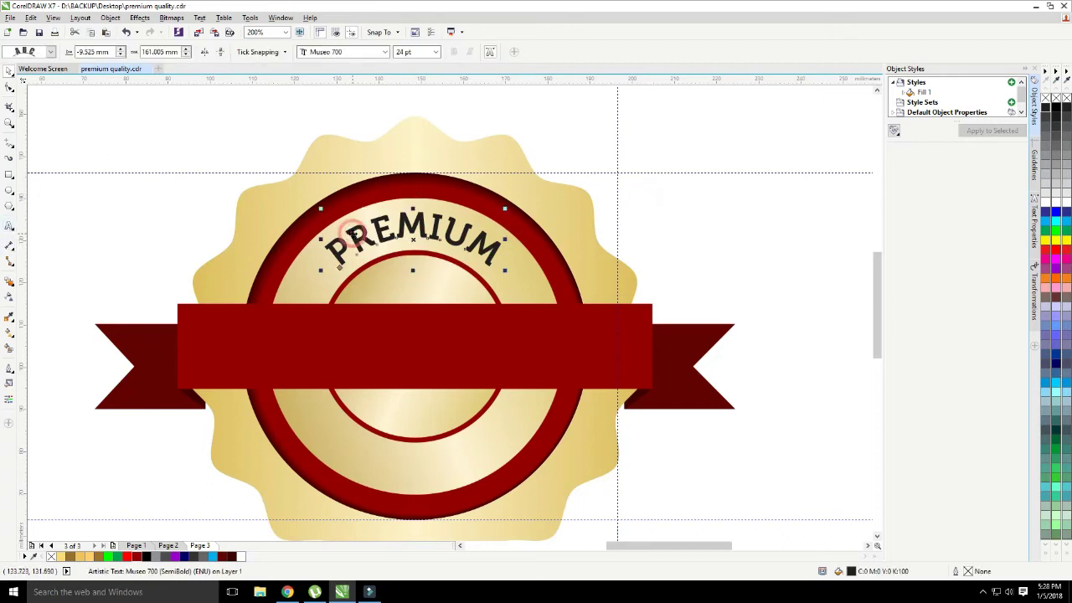
left_click(165, 203)
left_click(9, 227)
left_click(54, 226)
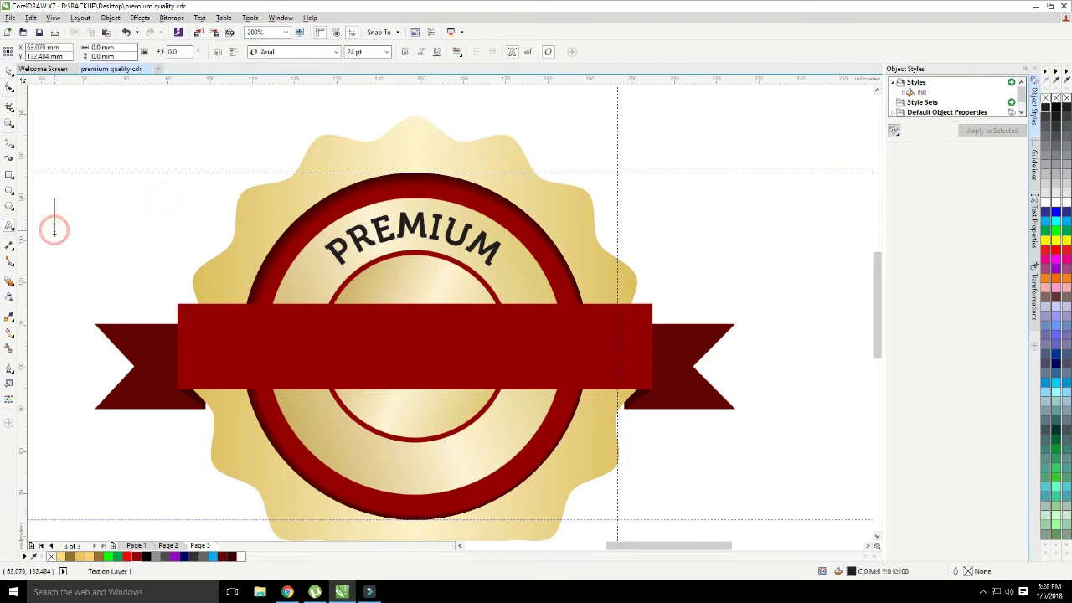
type("SALE")
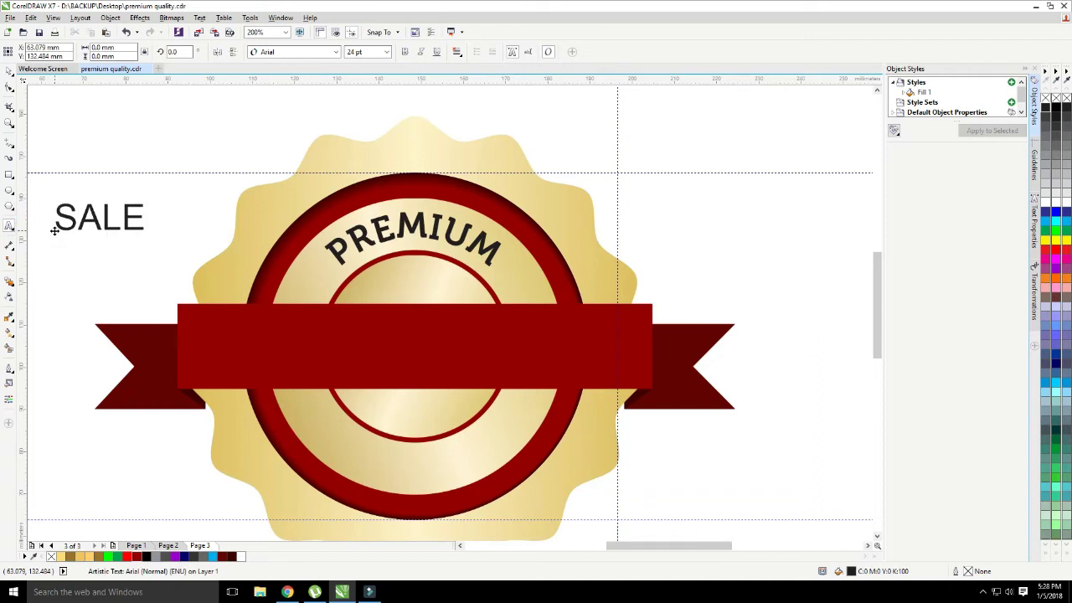
key("Escape")
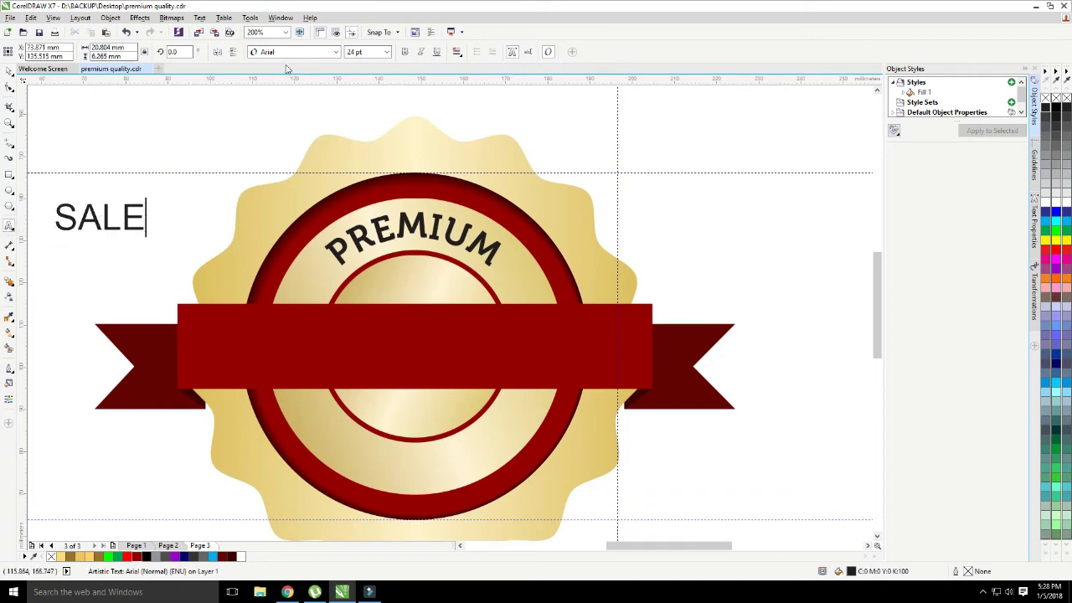
left_click(289, 52)
left_click(294, 73)
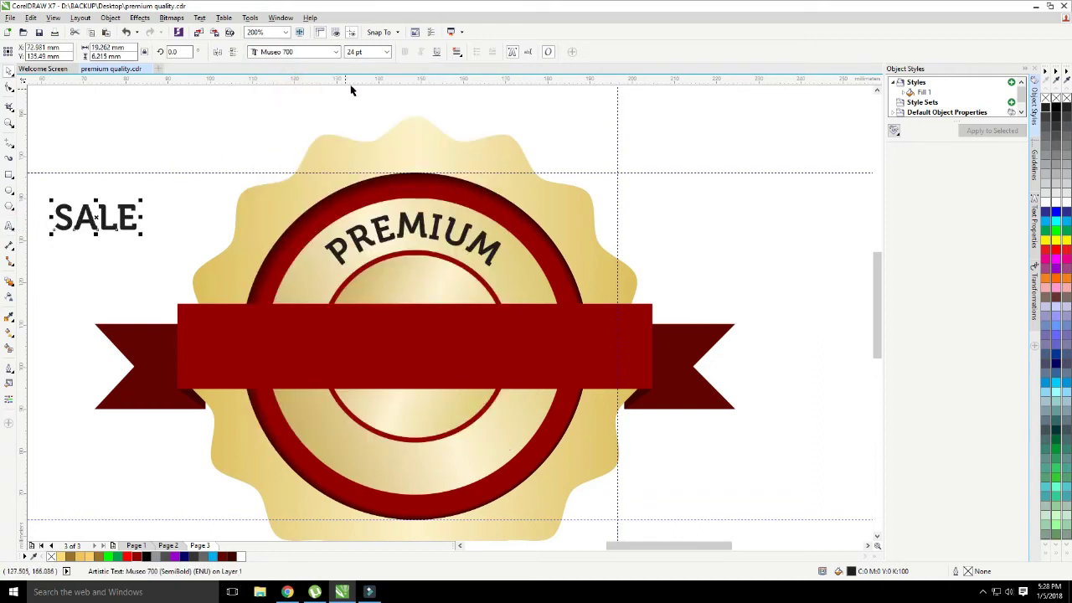
Step: Fit the SALE text along the lower arc of the gold ring, offset about 9.5 mm inside its outer circle
left_click(199, 18)
left_click(251, 192)
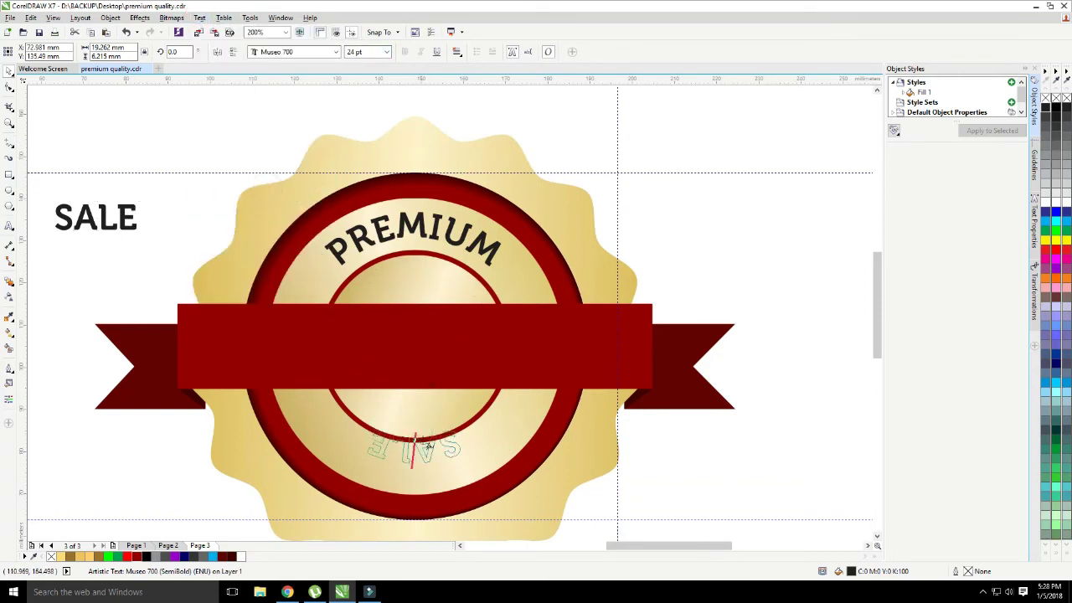
left_click(427, 448)
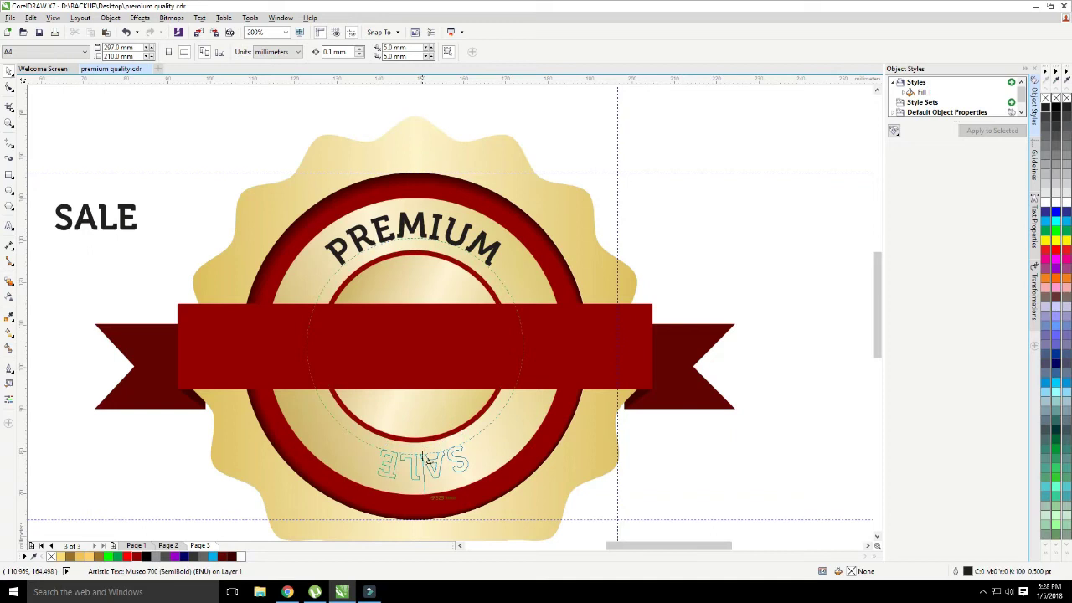
left_click(416, 461)
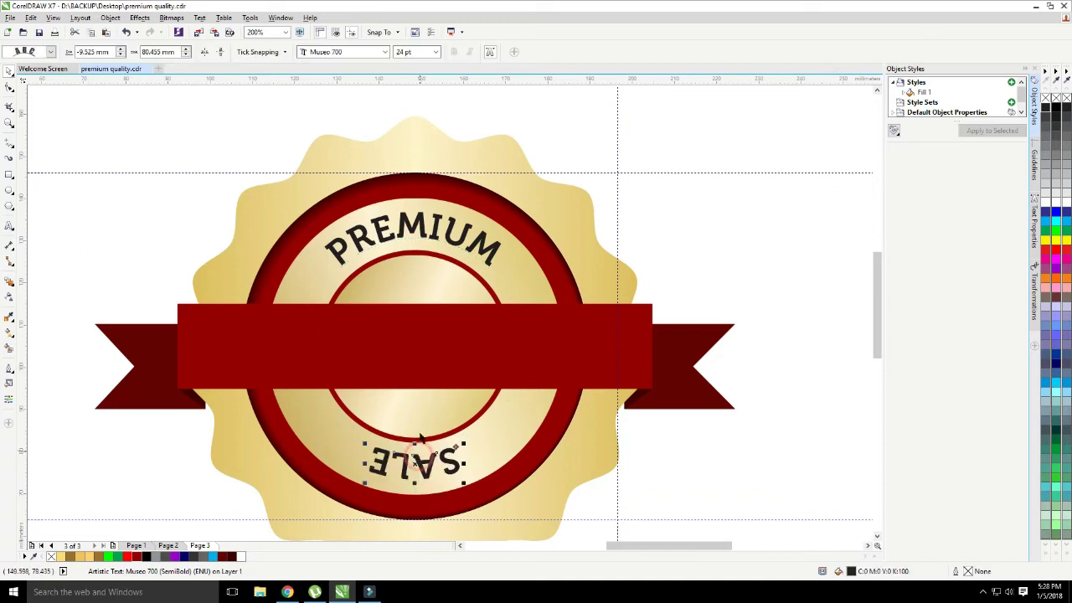
Step: Mirror the SALE text horizontally and vertically on its path, and move it outward to an offset of about 3.2 mm
left_click(220, 52)
left_click(205, 52)
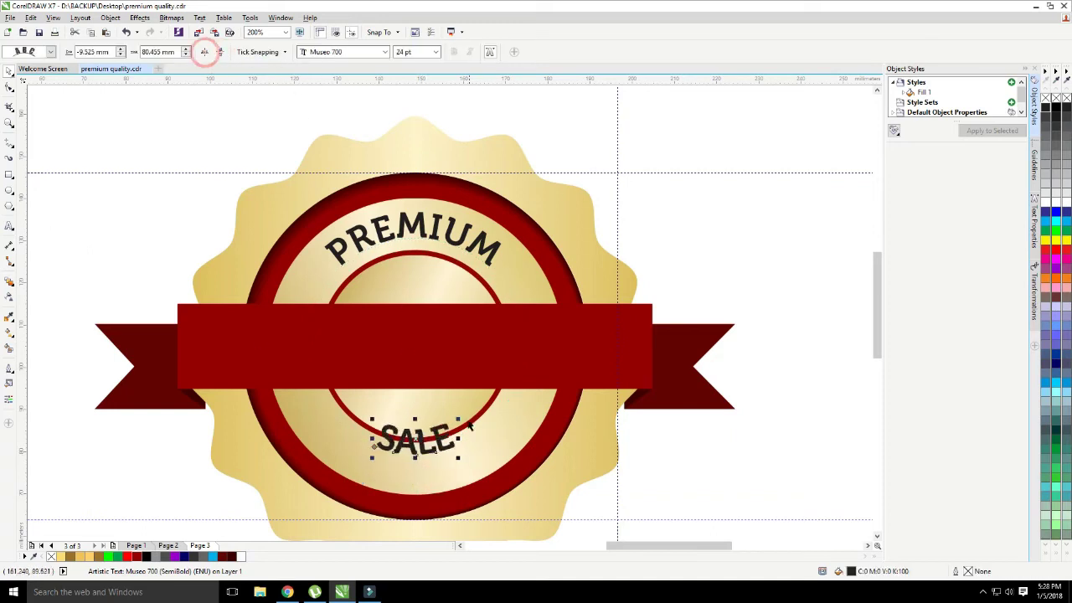
left_click_drag(420, 457, 421, 471)
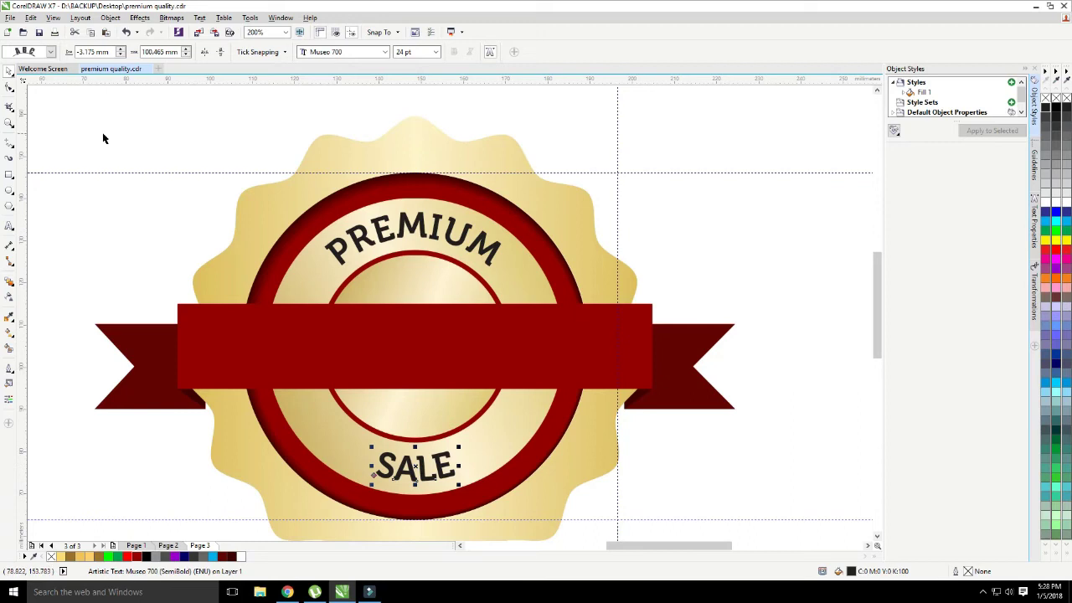
Step: Widen the letter spacing of the curved SALE text so it spreads across the lower part of the gold ring
left_click(9, 103)
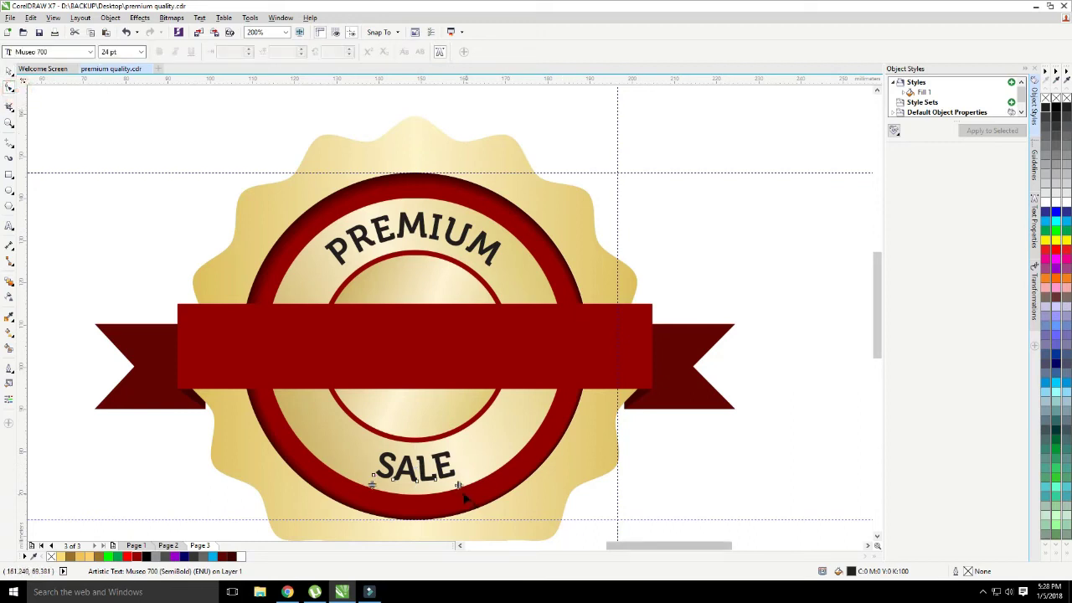
left_click_drag(474, 490, 476, 494)
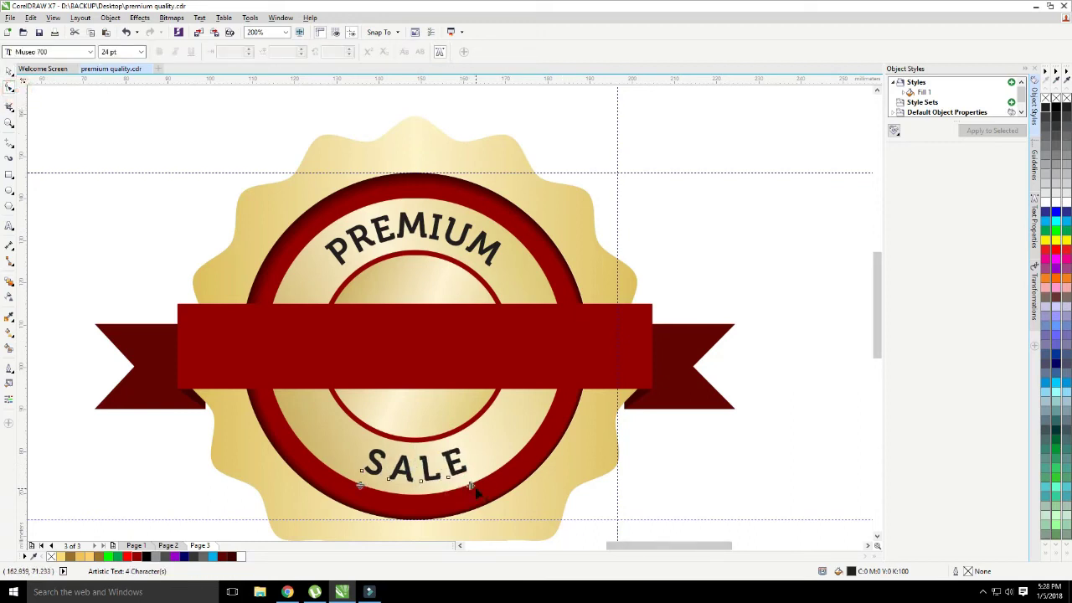
key("space")
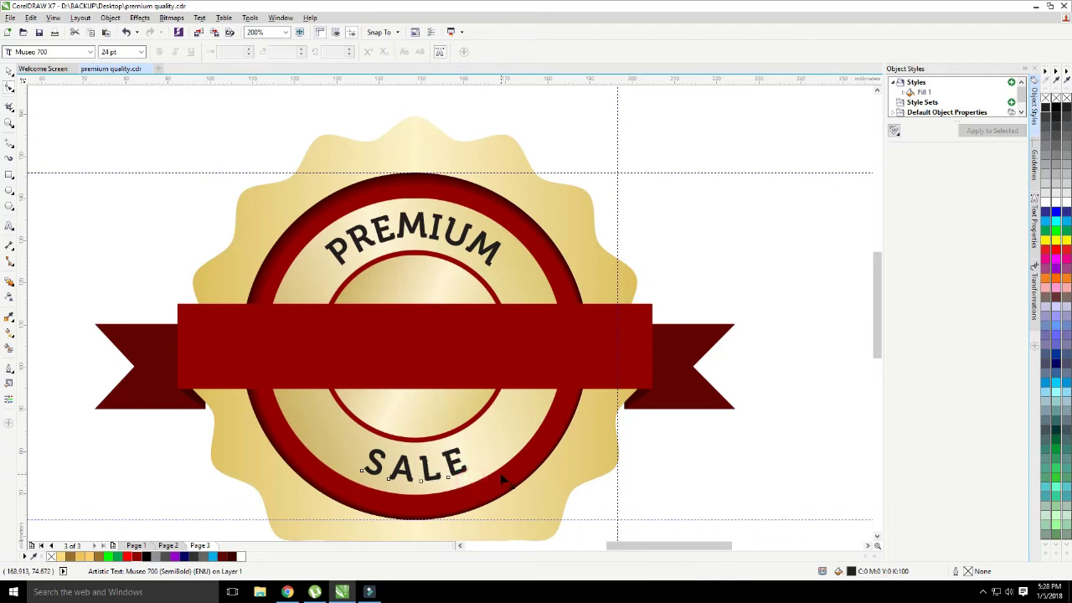
left_click_drag(479, 490, 587, 484)
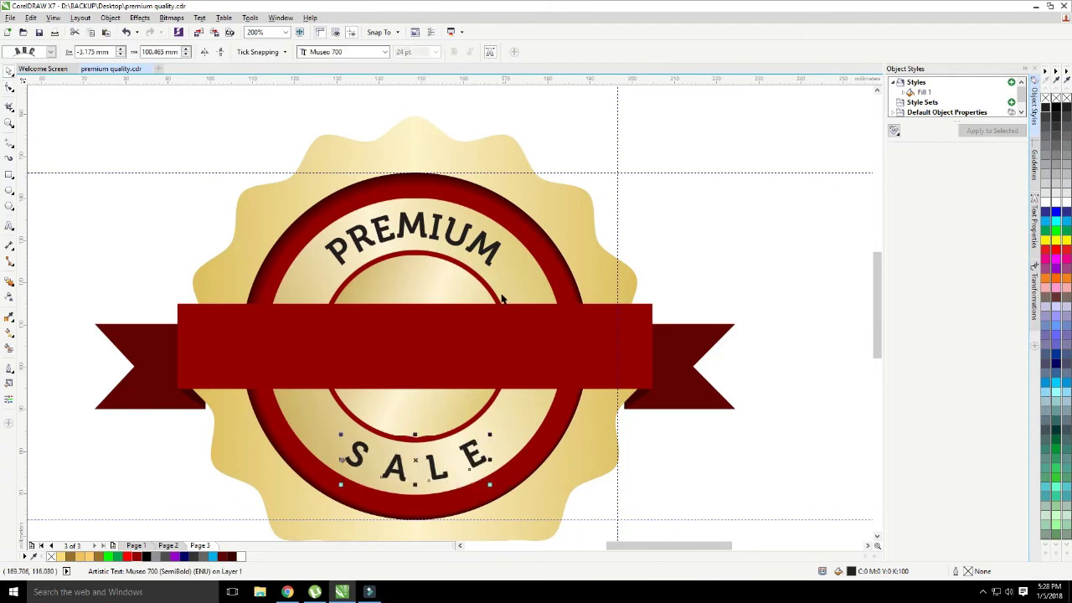
left_click(494, 256, "shift")
left_click(642, 219)
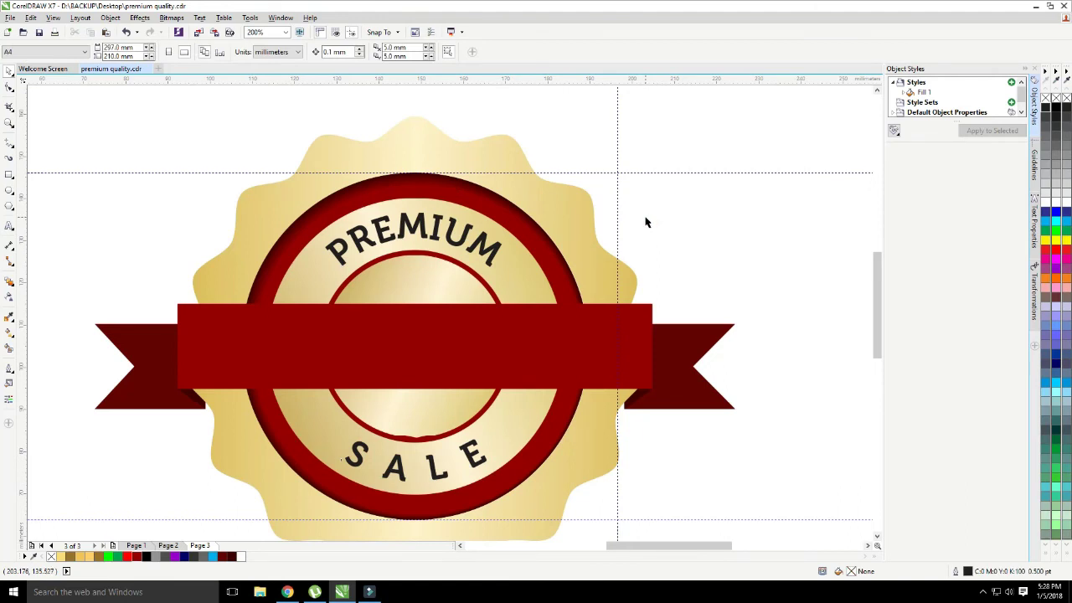
Step: Add the text Best Quality in the empty area beside the badge and set its font to Blenda Script
left_click(9, 226)
left_click(69, 232)
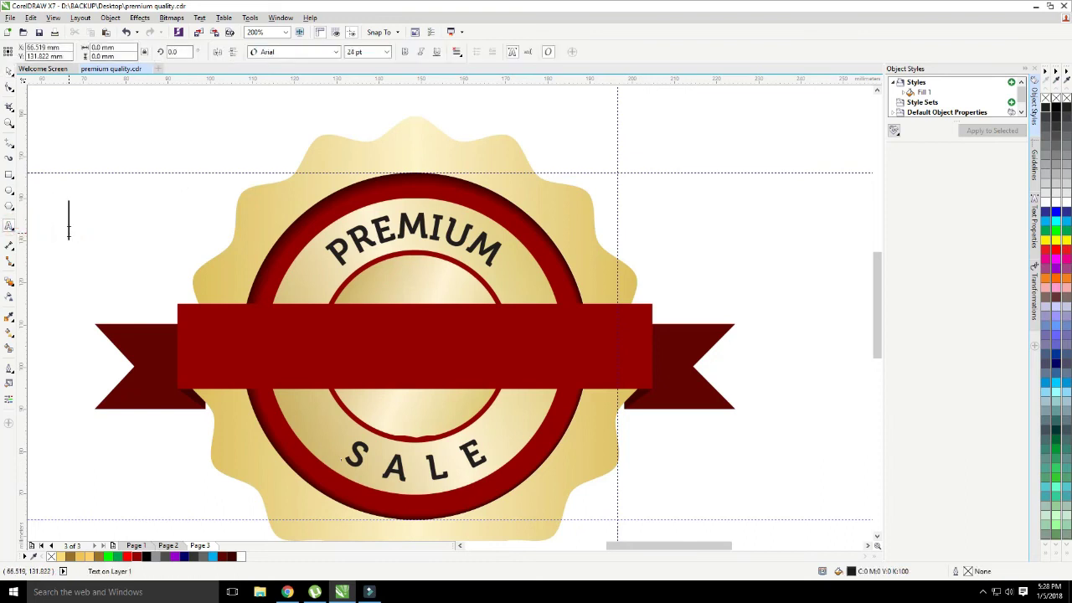
type("BEST QUALITY")
key("ctrl+a")
type("B")
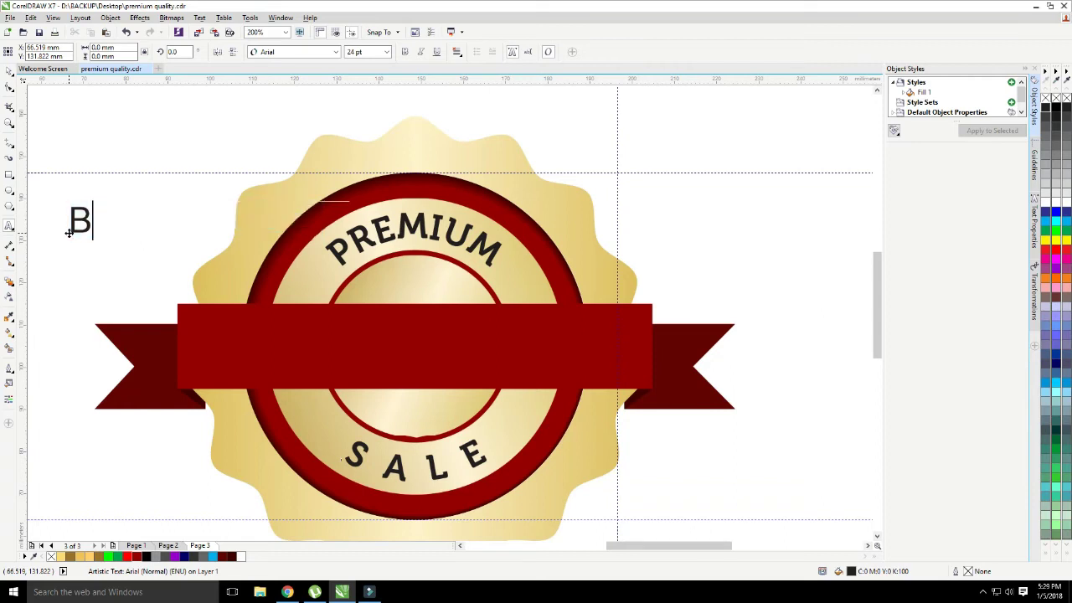
type("est Quality")
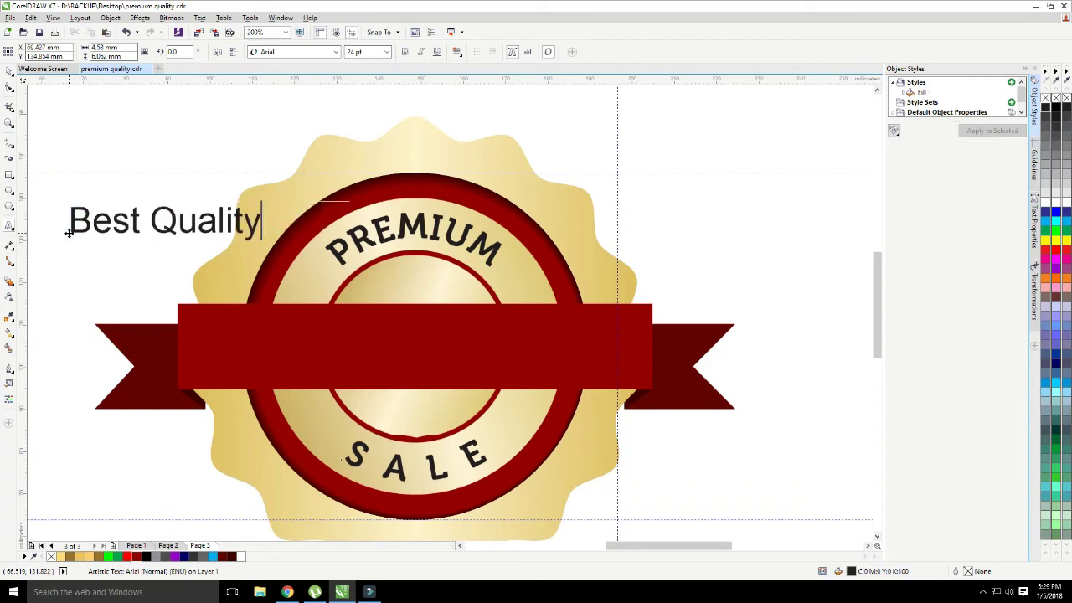
key("Escape")
left_click(280, 53)
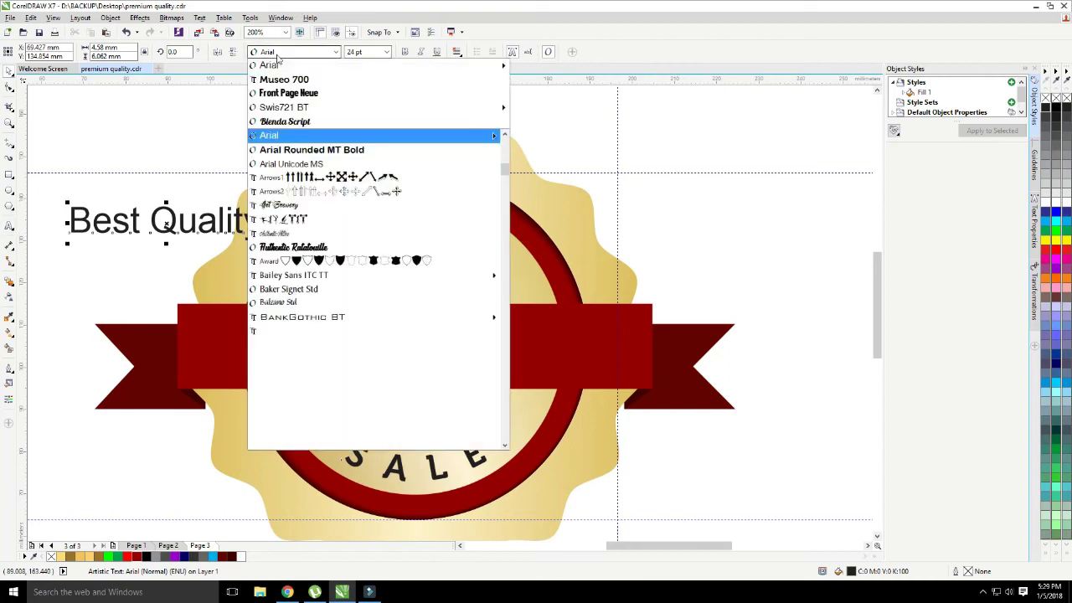
left_click(297, 124)
Step: Centre the Best Quality text on the front ribbon, scaled to about 84 mm wide, and fill it with white
left_click_drag(220, 217, 363, 324)
left_click_drag(397, 356, 581, 350)
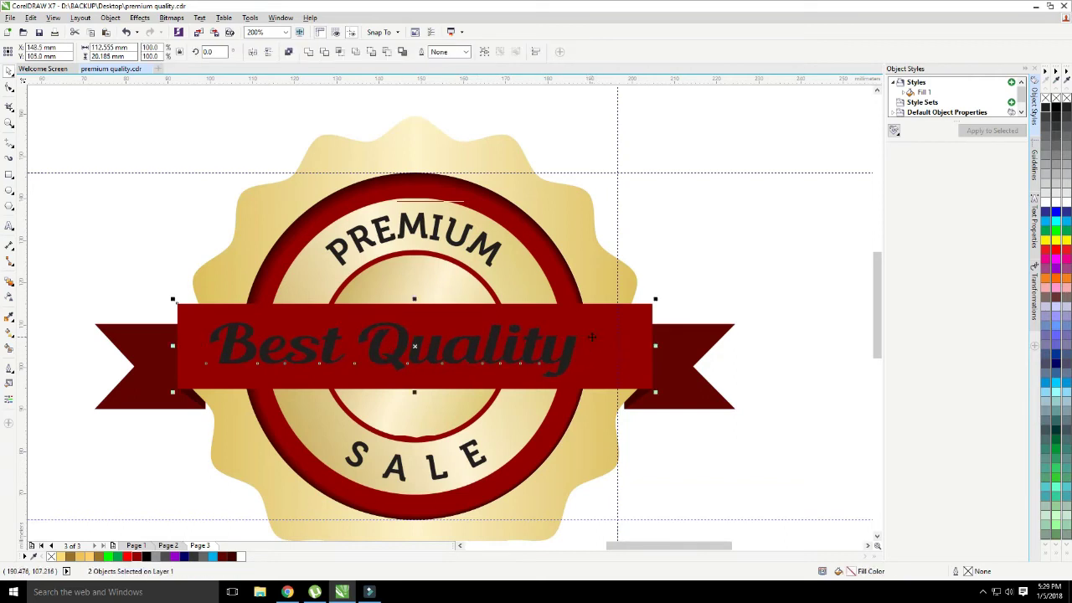
left_click(685, 286)
left_click(594, 352)
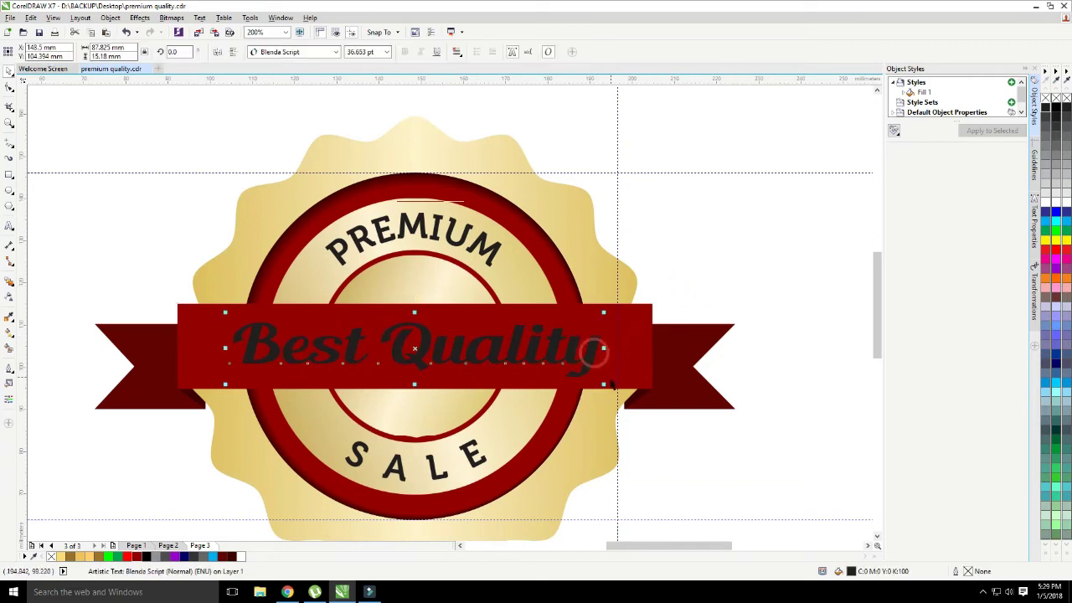
left_click_drag(606, 386, 599, 387)
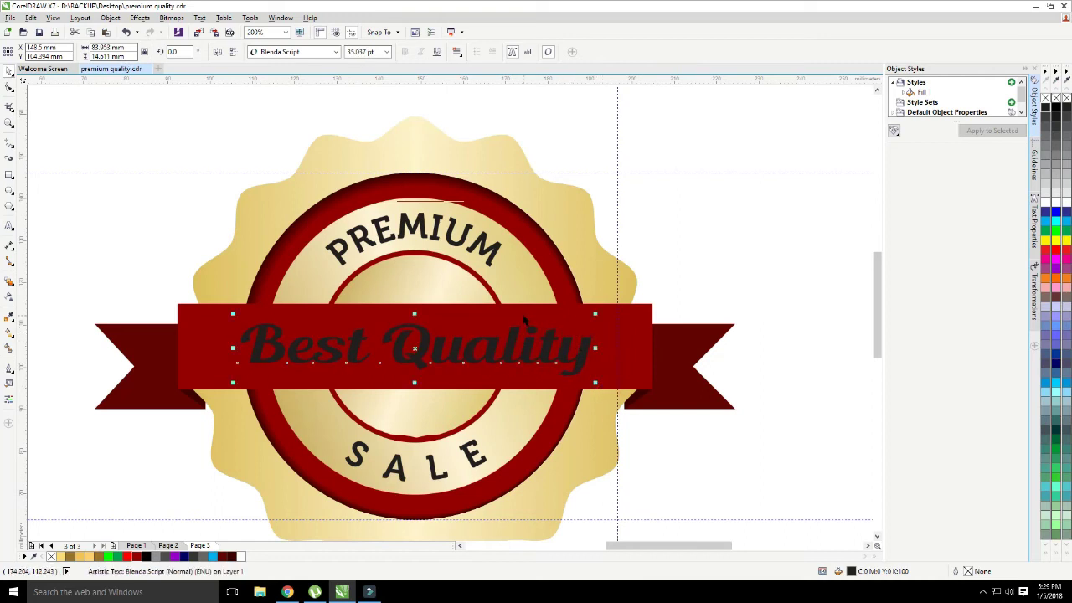
left_click(1058, 202)
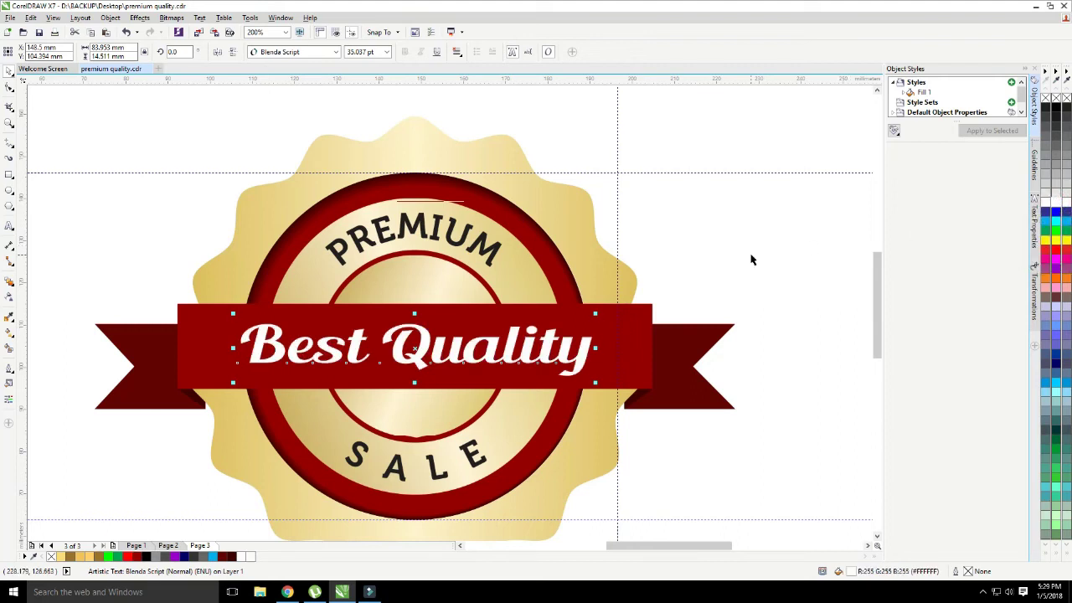
left_click(718, 264)
Step: Fill the curved PREMIUM and SALE lettering with the ribbon's dark red (#940000)
scroll(700, 272, "down", 2)
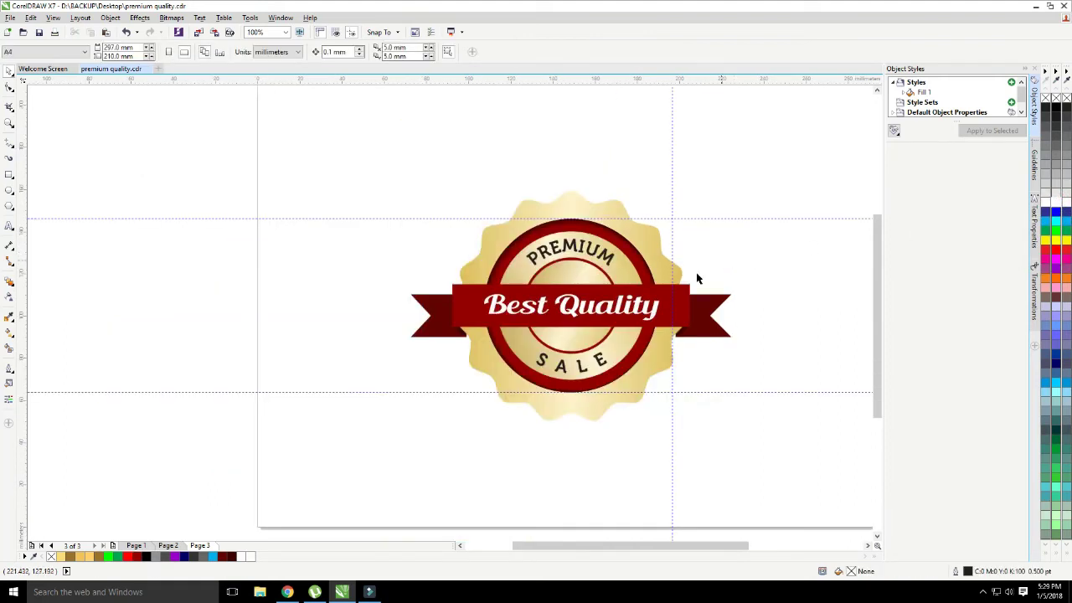
scroll(541, 253, "up", 2)
left_click(540, 211)
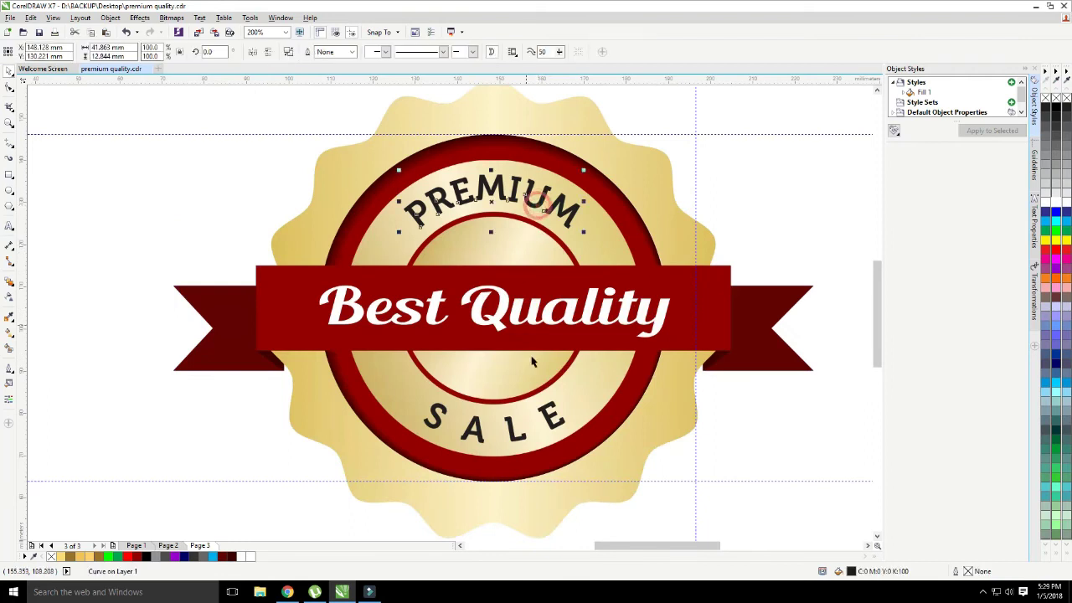
left_click(515, 428, "shift")
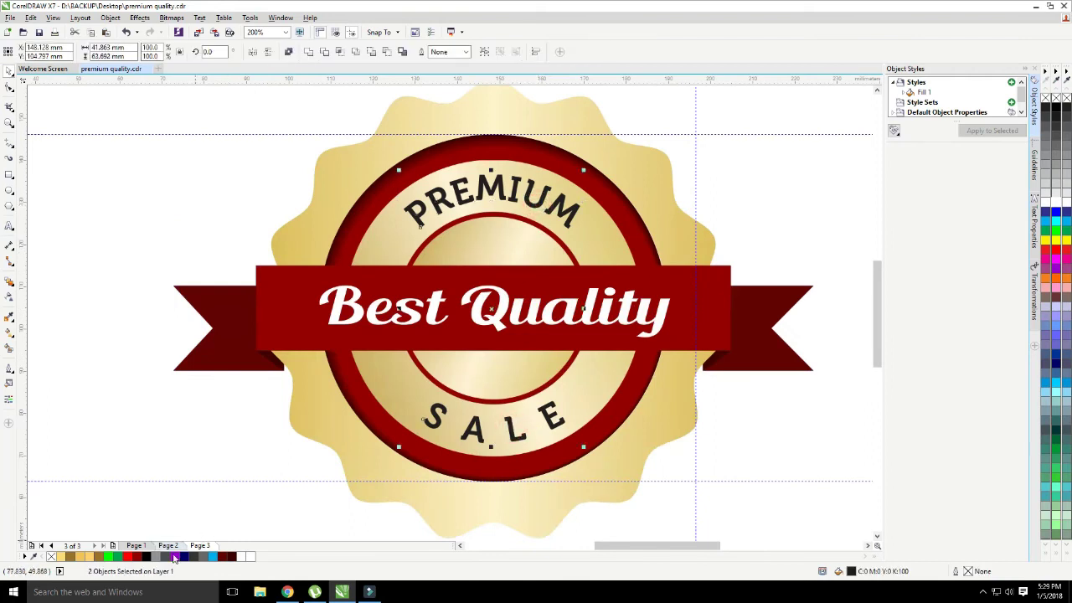
left_click(139, 557)
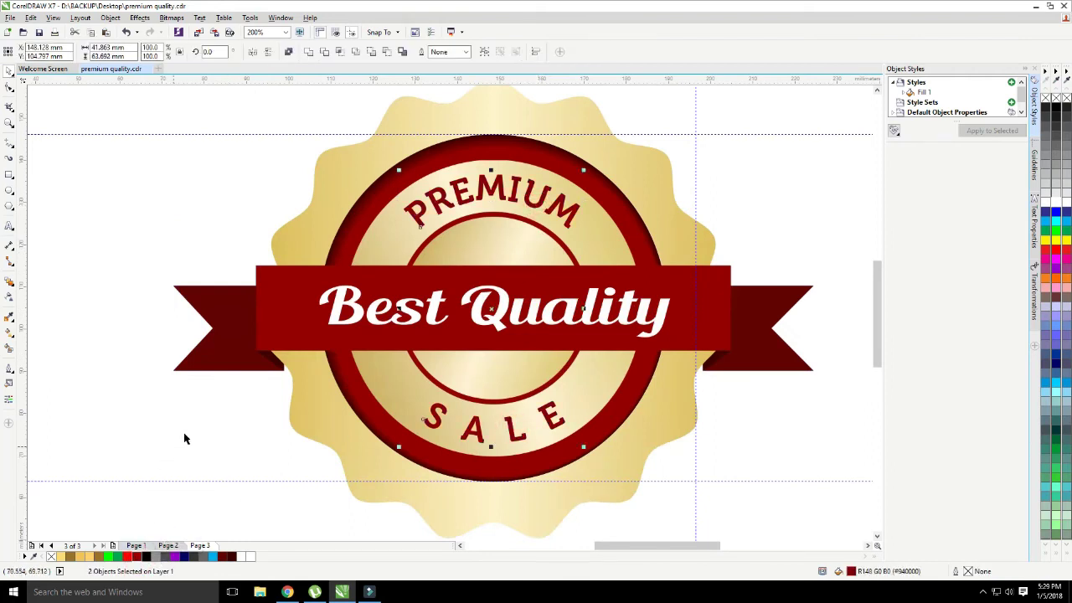
left_click(240, 410)
Step: Convert the Best Quality text to curves and apply the saved golden Fill 1 style to it
left_click(359, 318)
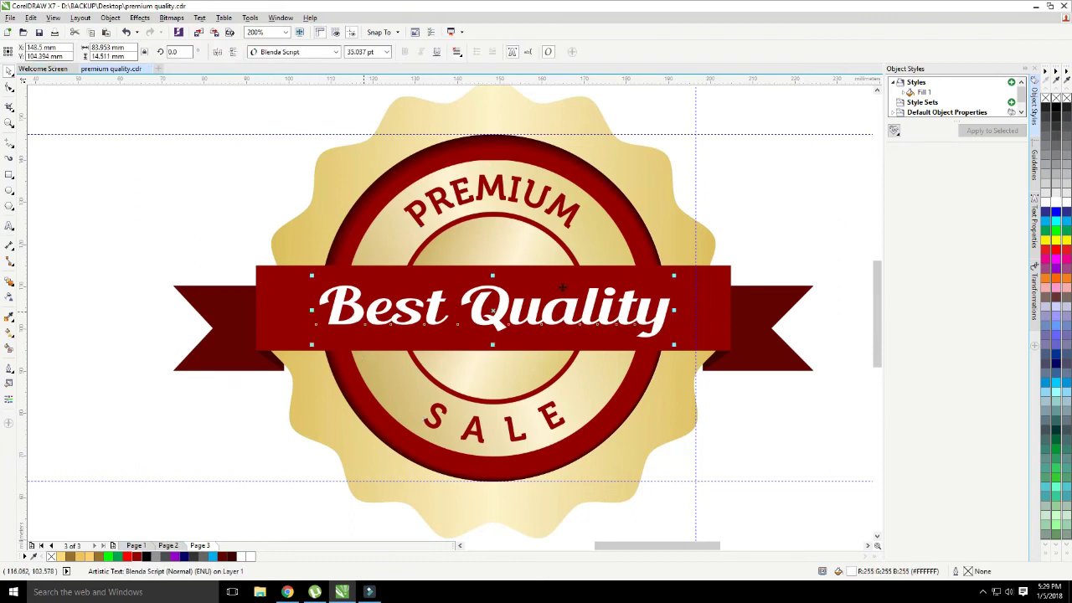
key("ctrl+q")
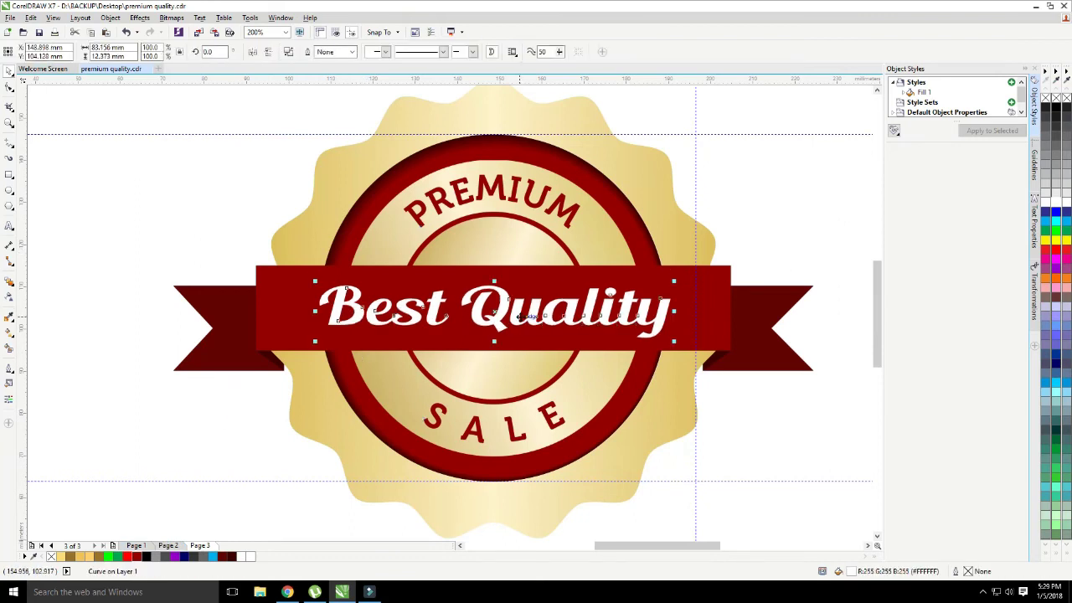
right_click(519, 316)
mouse_move(641, 206)
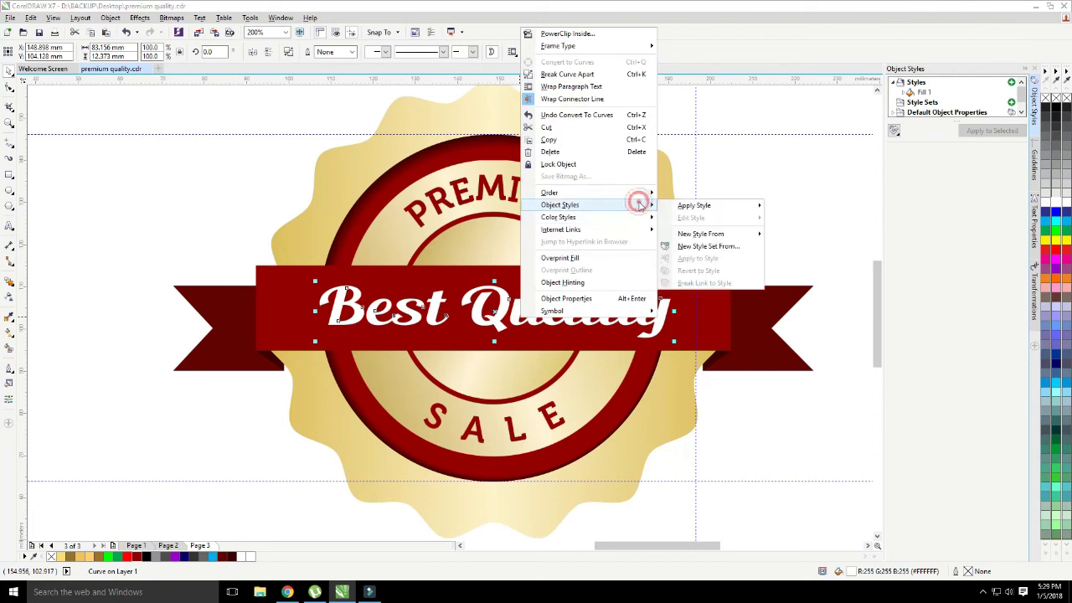
mouse_move(696, 205)
left_click(783, 214)
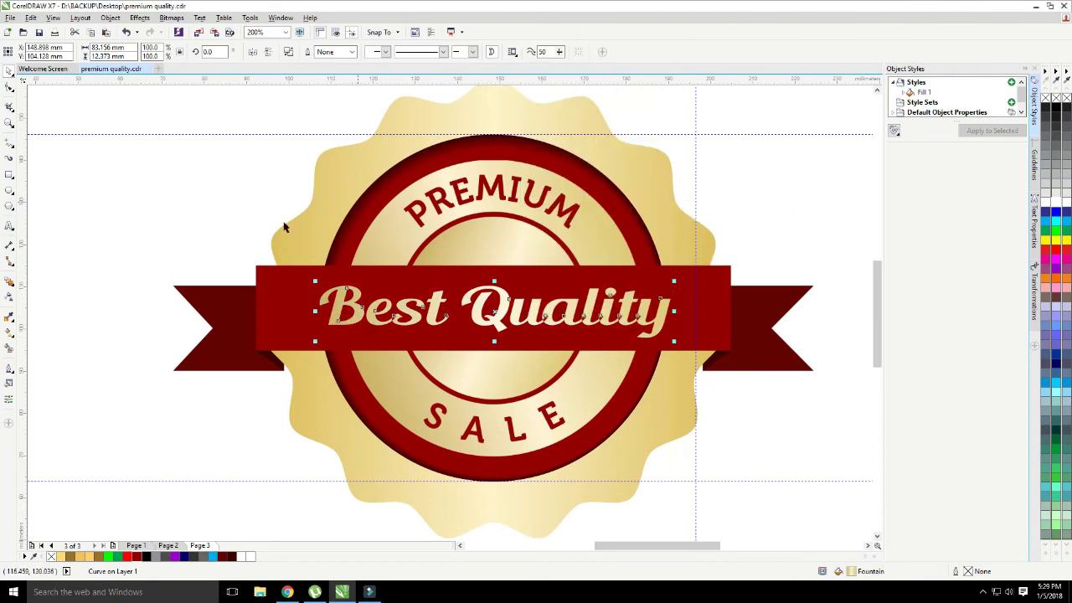
Step: Rotate the Best Quality gradient to 90° and shift its light colour stop towards the end, with the preceding midpoint at 64%
left_click(16, 383)
double_click(997, 198)
type("90")
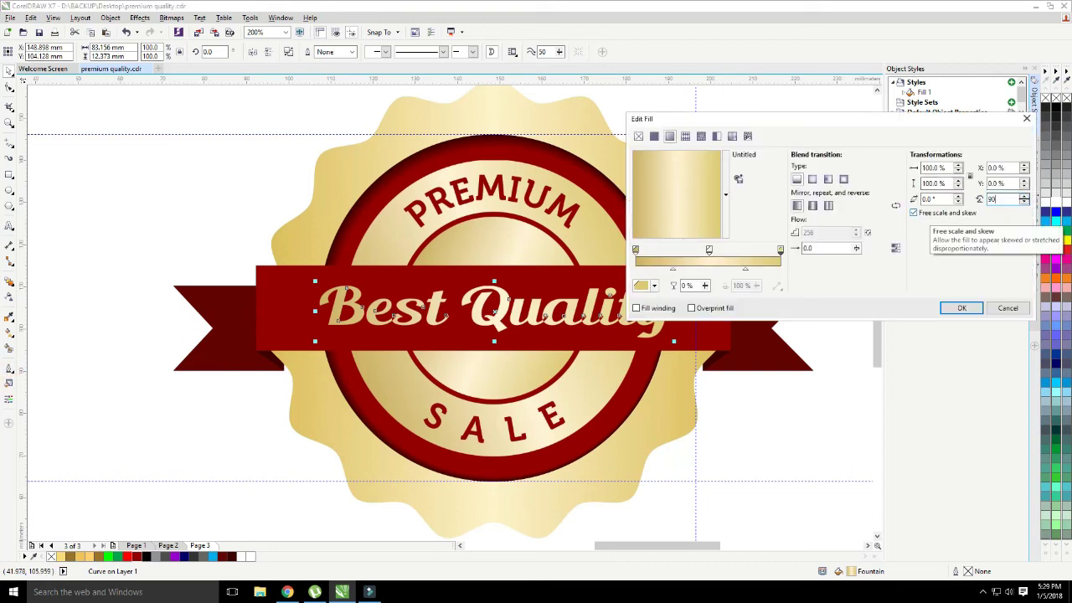
key("Tab")
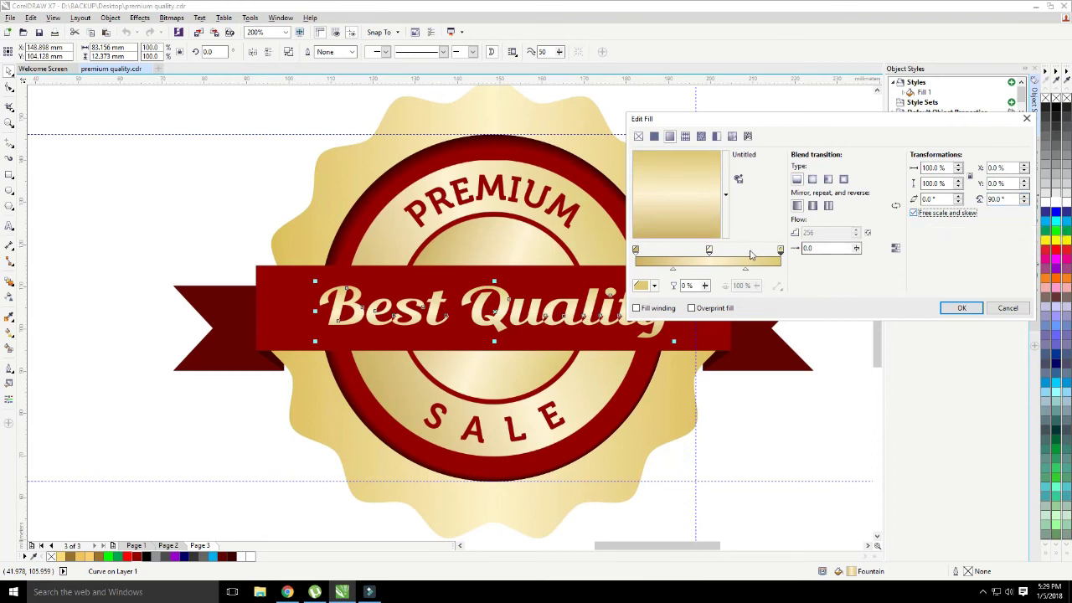
left_click_drag(710, 250, 743, 250)
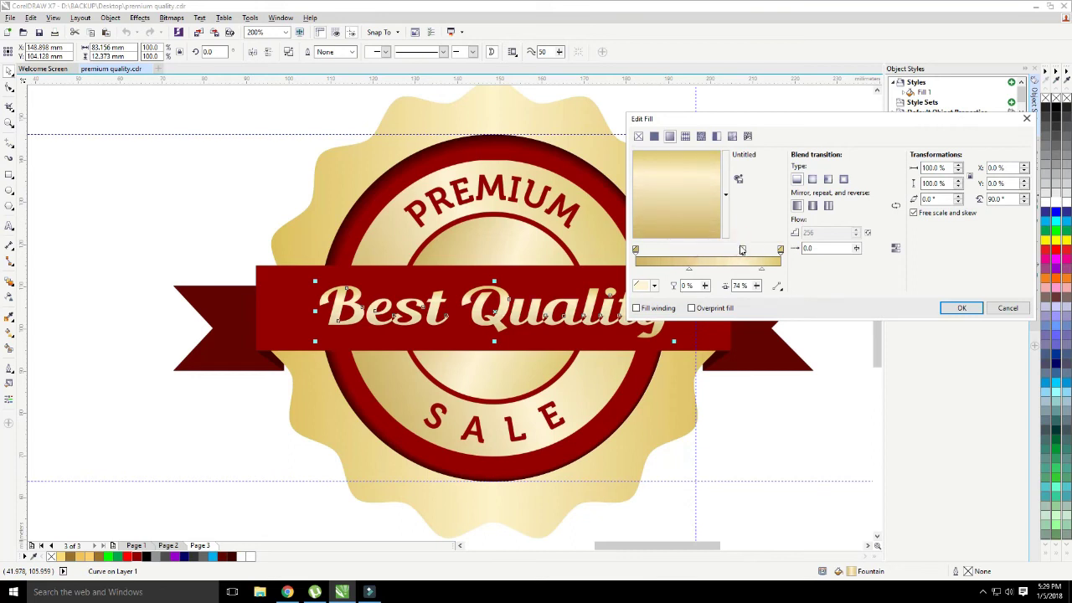
left_click_drag(743, 250, 740, 251)
left_click_drag(689, 275, 702, 277)
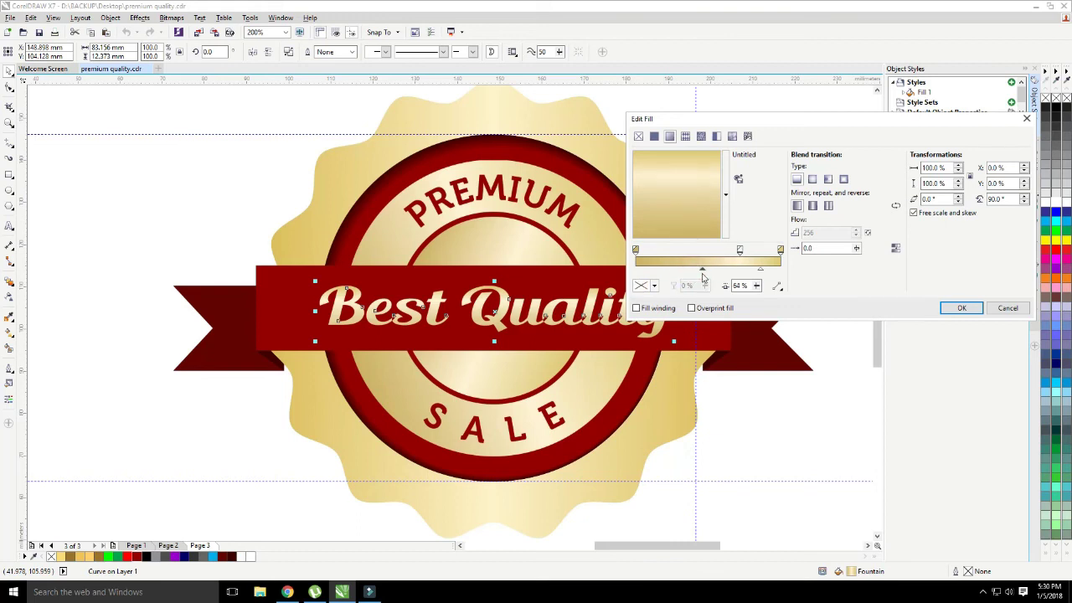
left_click(960, 308)
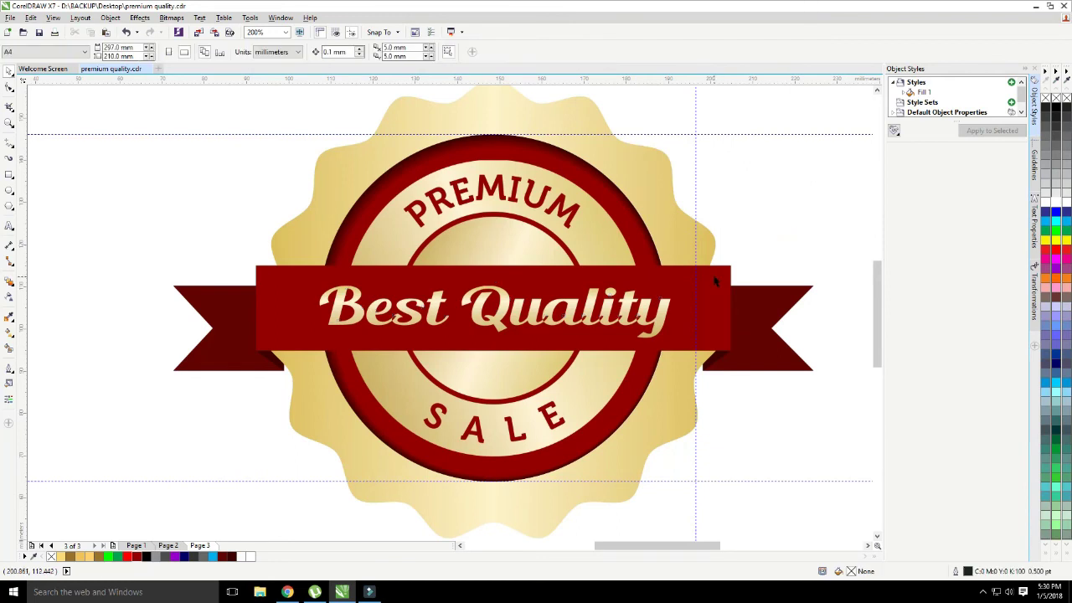
Step: Break the Best Quality curve apart and weld the pieces of the last four letters, lity, into one shape
left_click(651, 311)
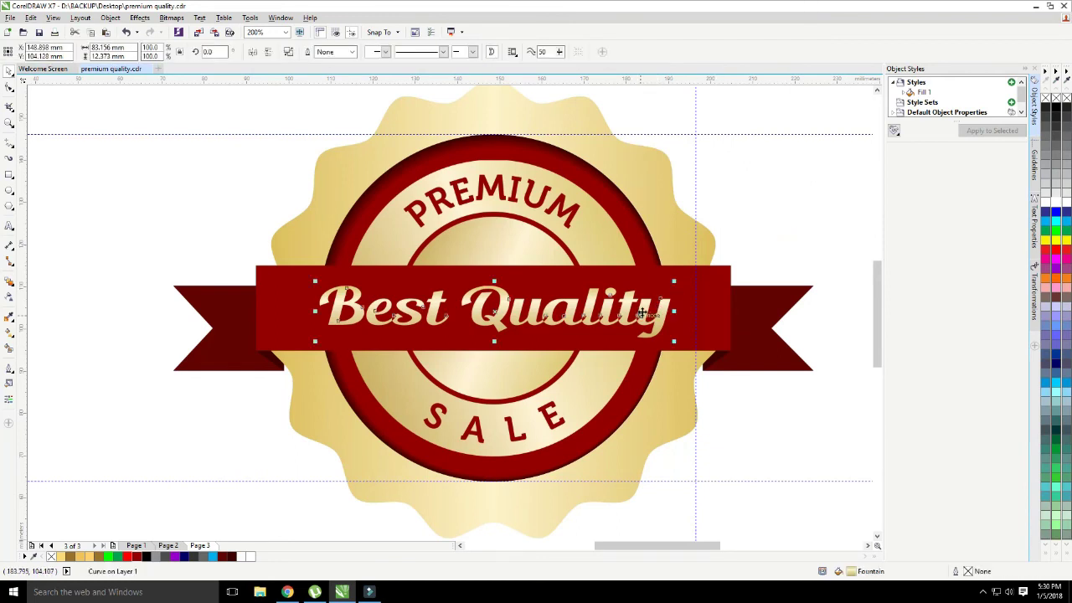
key("ctrl+k")
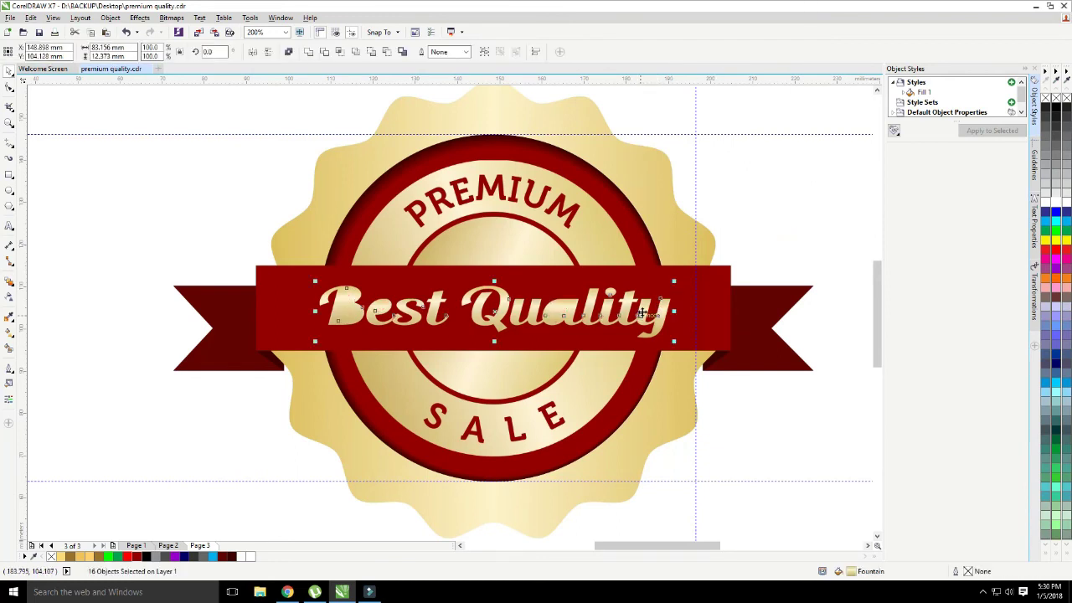
left_click(695, 391)
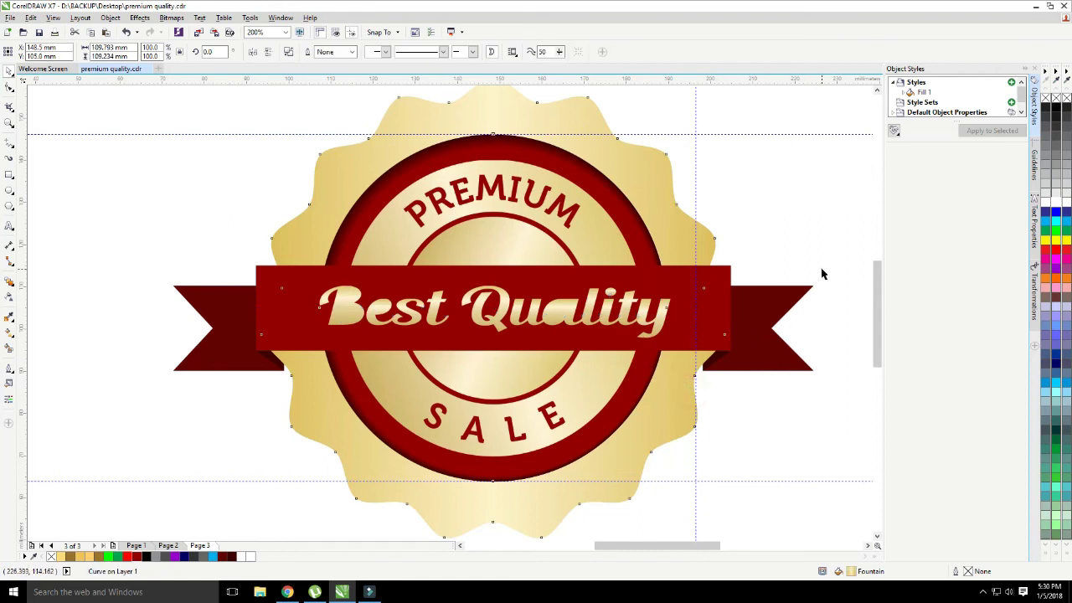
left_click(815, 353)
left_click_drag(826, 362, 558, 279)
left_click(310, 53)
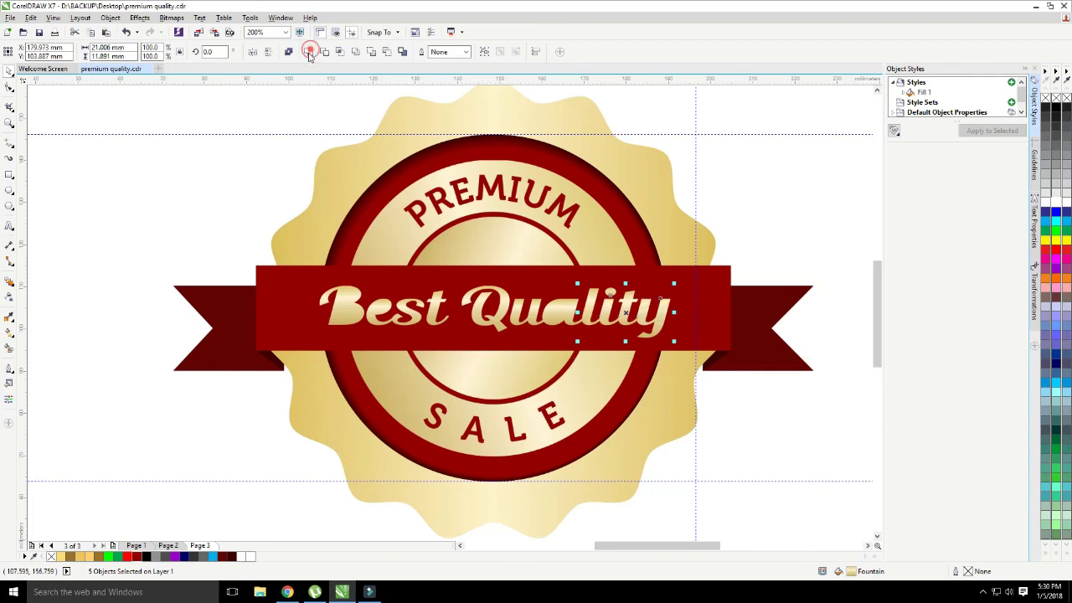
Step: Combine the two pieces of the letter a and weld it with Q, u and lity into a single Quality shape
left_click_drag(625, 514, 533, 271)
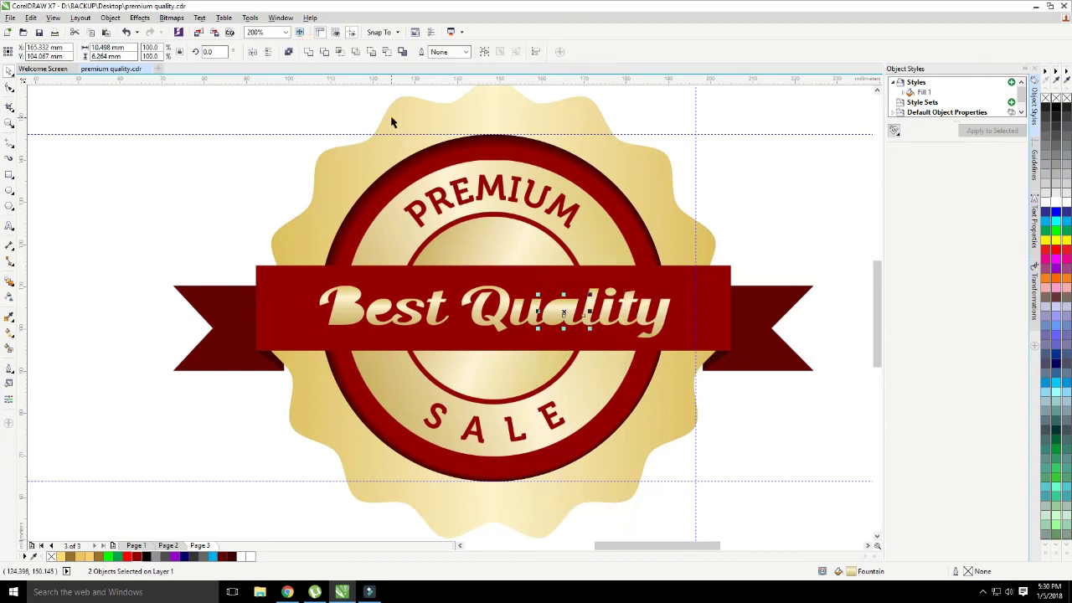
key("ctrl+l")
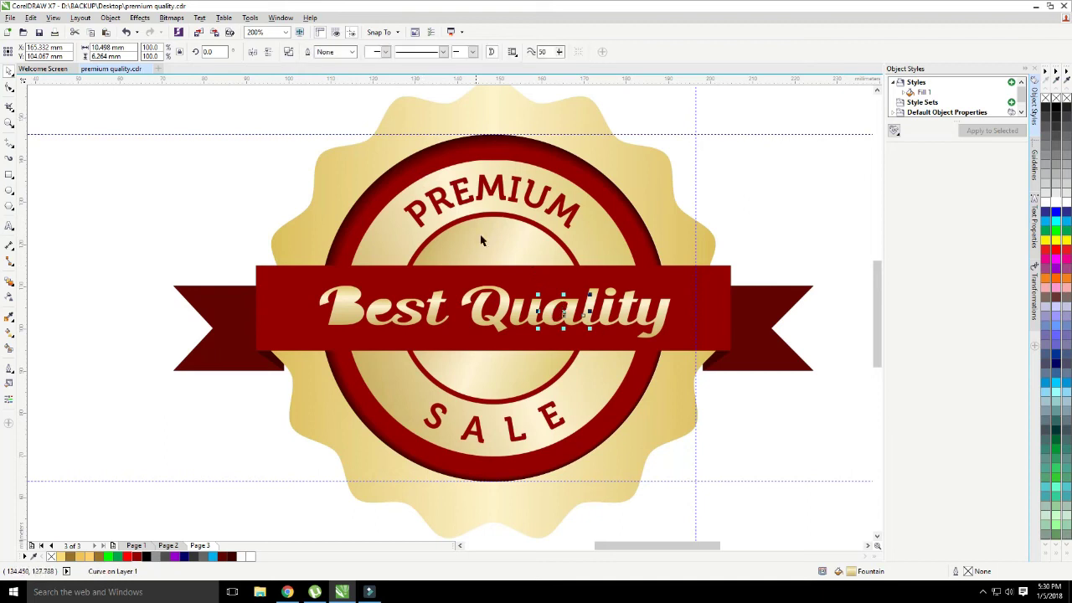
left_click(519, 305, "shift")
left_click(501, 294, "shift")
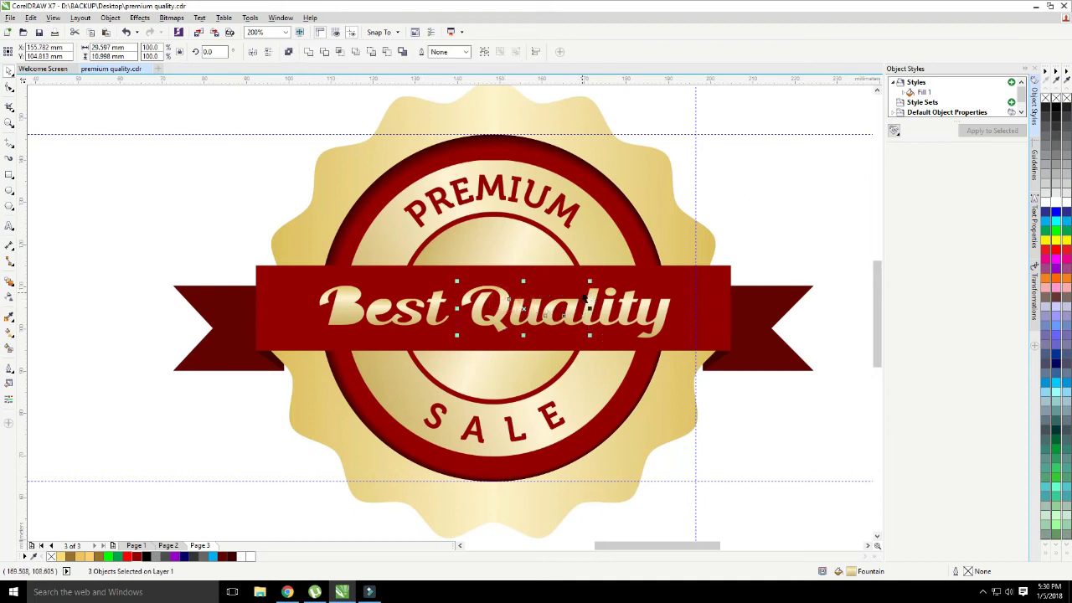
left_click(607, 312, "shift")
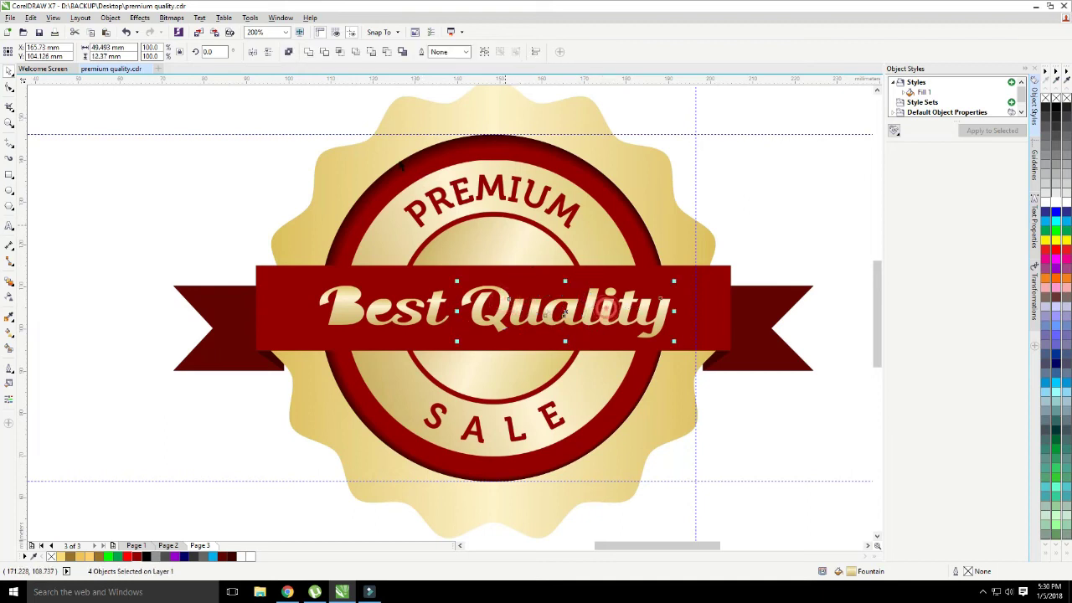
left_click(310, 52)
Step: Try to combine the pieces of the letters B and e and weld them with the s
left_click(274, 507)
left_click_drag(240, 506, 408, 260)
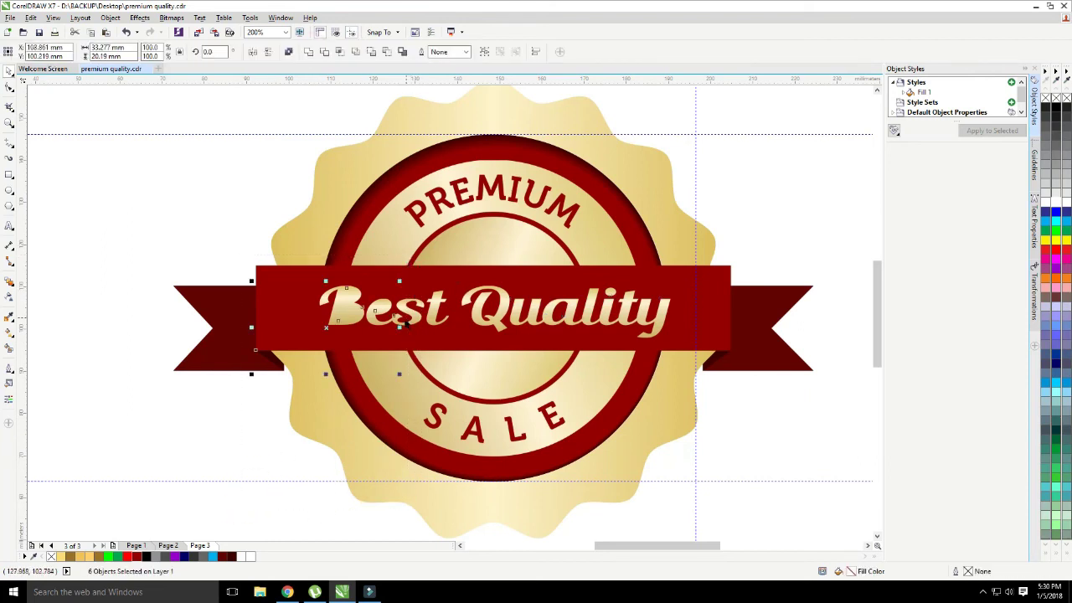
key("ctrl+l")
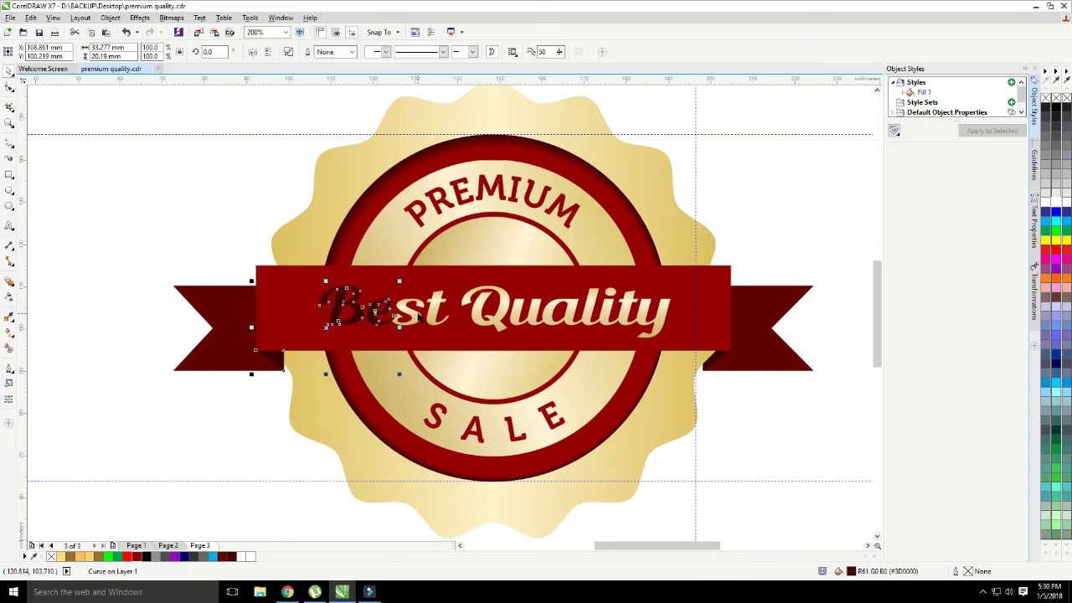
left_click(417, 315, "shift")
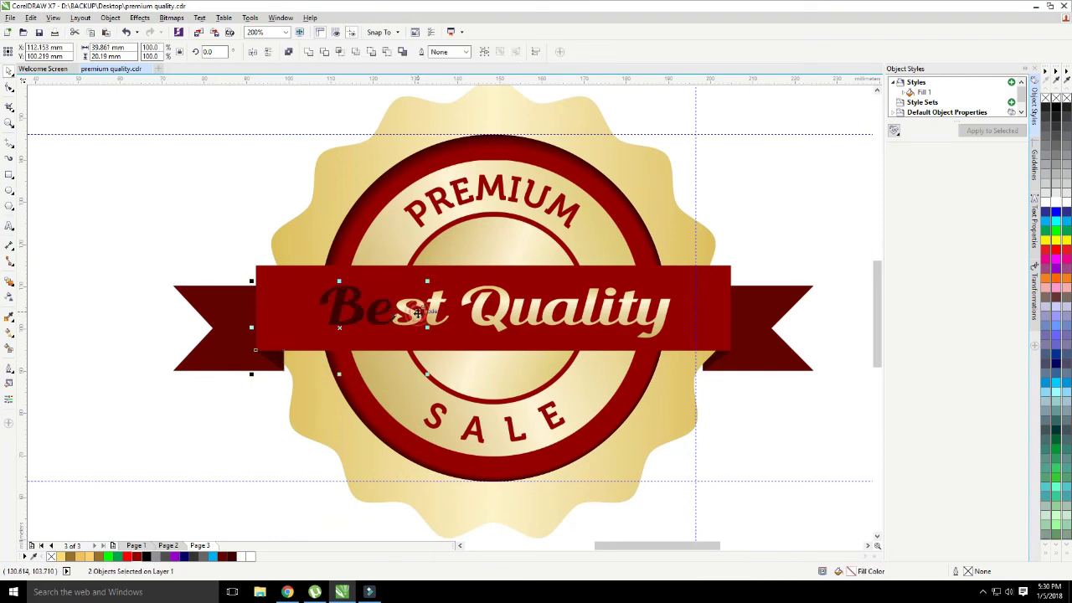
left_click(309, 53)
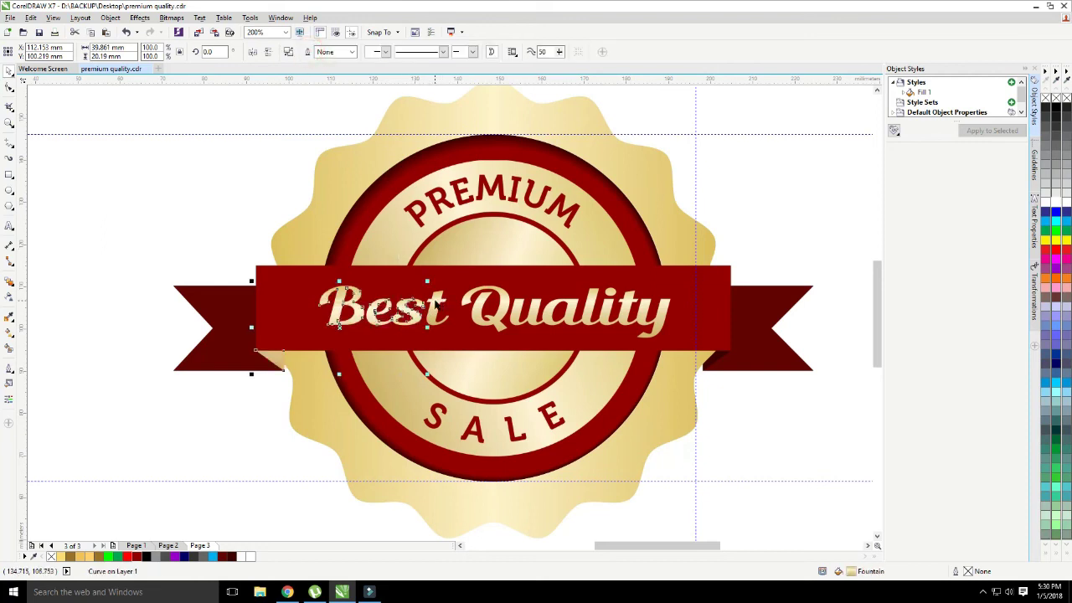
key("ctrl+z")
key("ctrl+z")
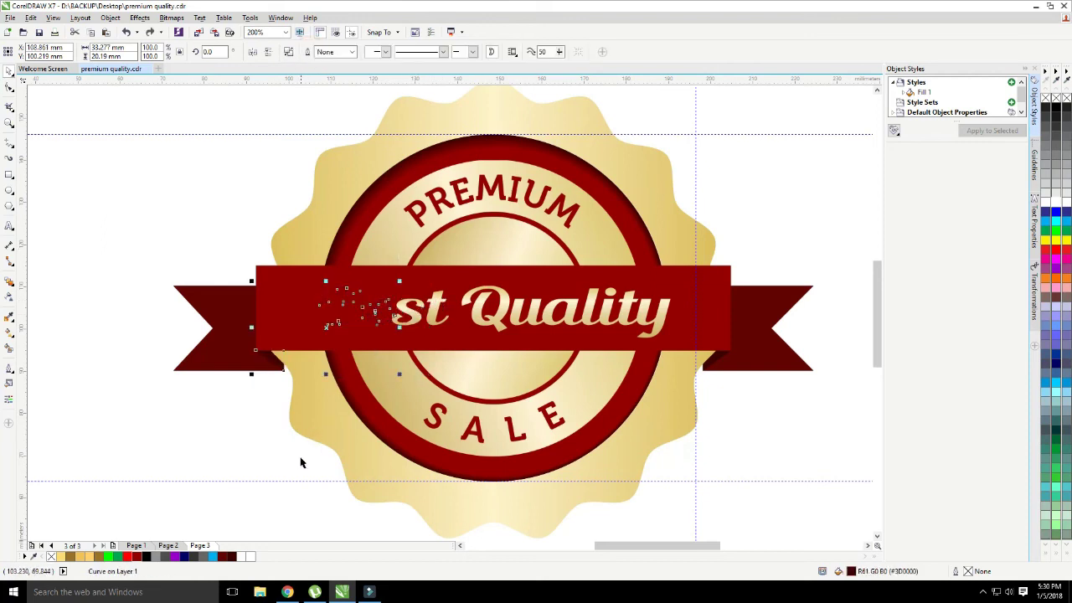
Step: Combine the pieces of the letters B and e and weld them with s and t into a single Best shape
left_click(298, 459)
left_click_drag(294, 469, 414, 241)
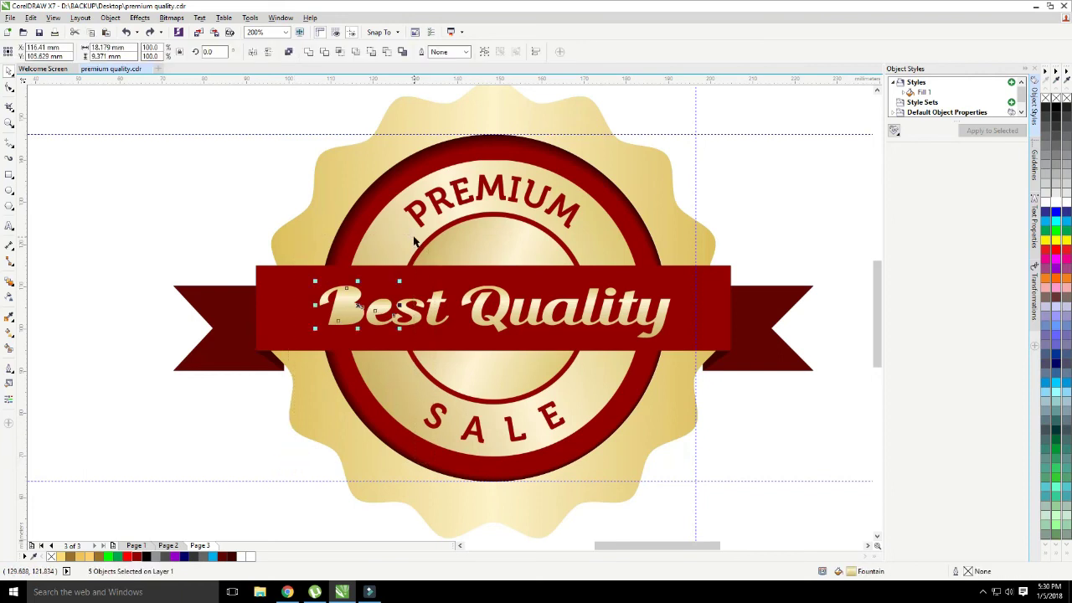
key("ctrl+l")
left_click(437, 309, "shift")
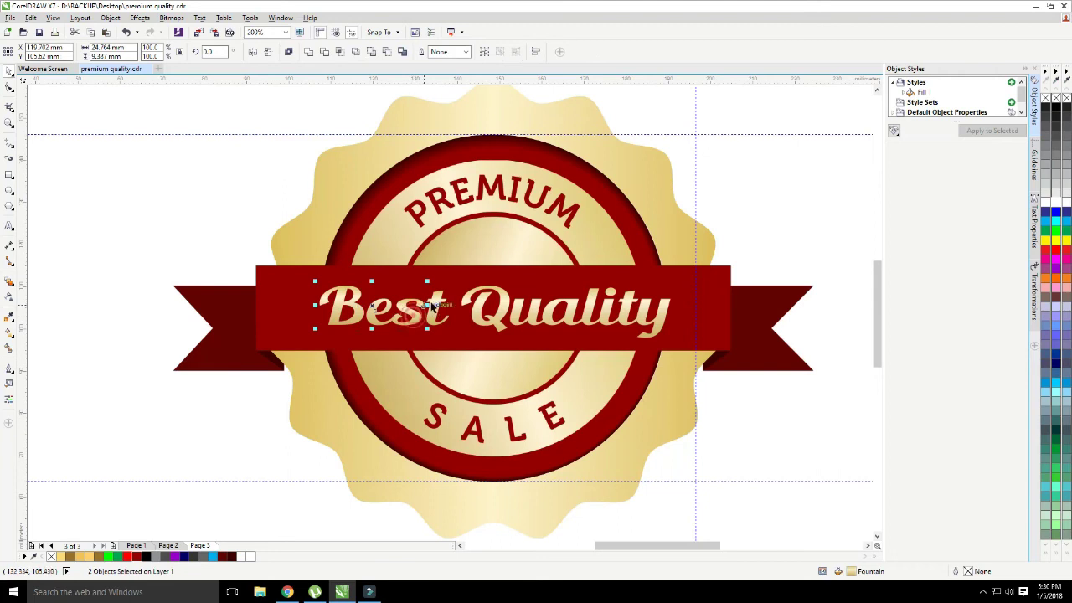
left_click(308, 52)
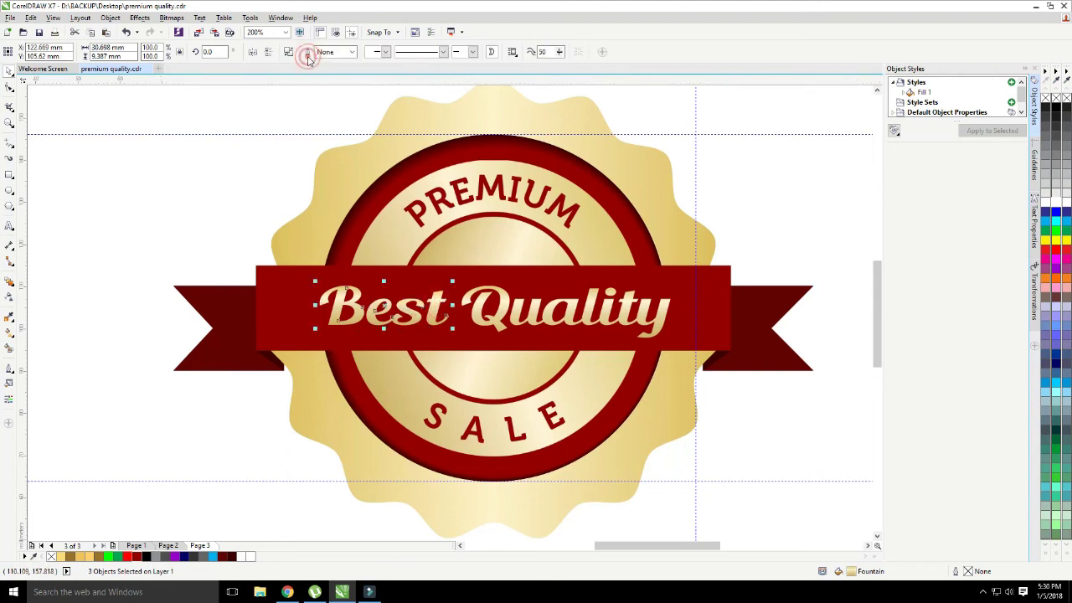
left_click(187, 162)
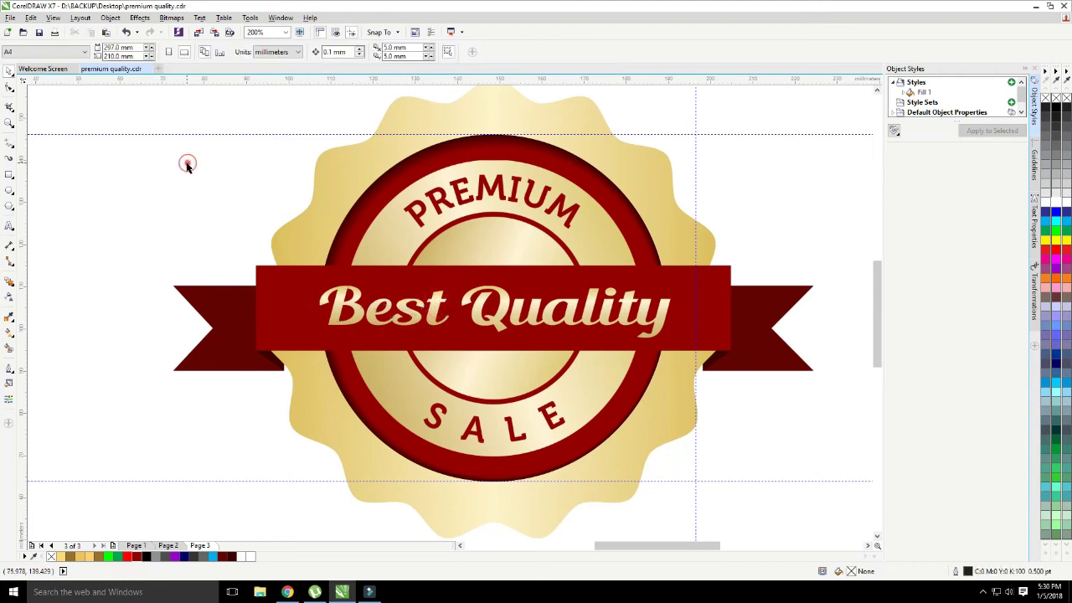
Step: Weld the Best and Quality shapes into one title object
scroll(430, 323, "up", 2)
left_click(421, 307)
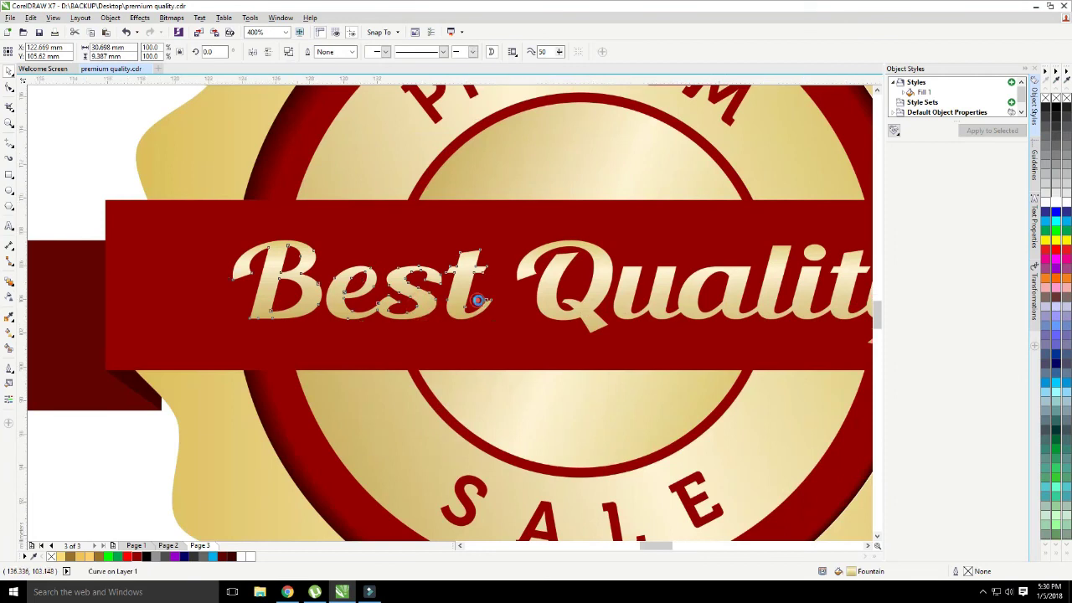
scroll(478, 300, "up", 2)
left_click(591, 284, "shift")
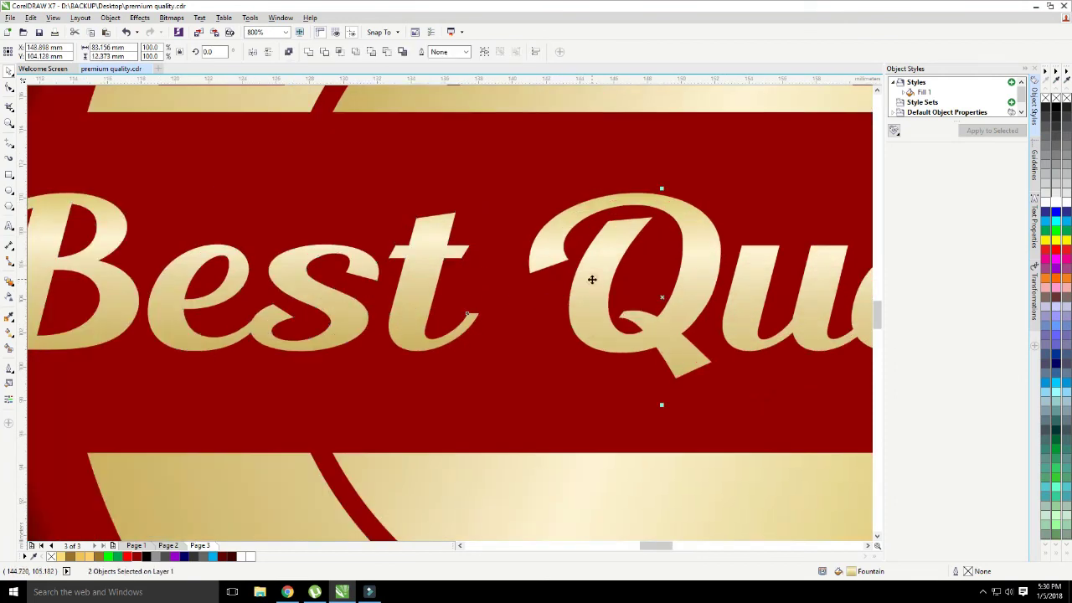
left_click(311, 52)
Step: Place a slightly lowered copy of the title, fill it dark red and send it behind the golden lettering as a shadow
left_click(413, 275)
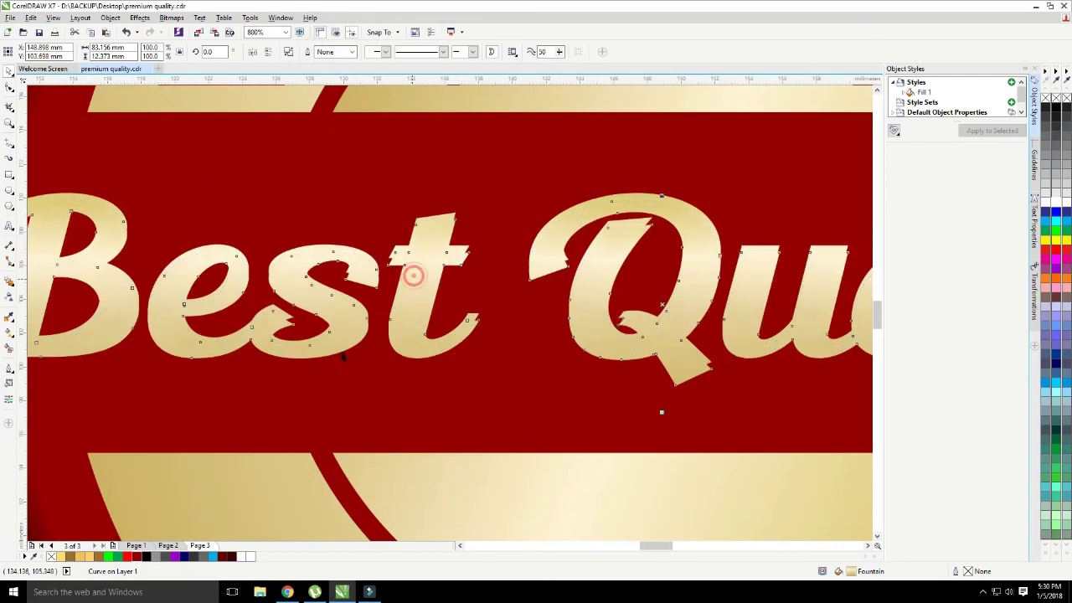
left_click(232, 557)
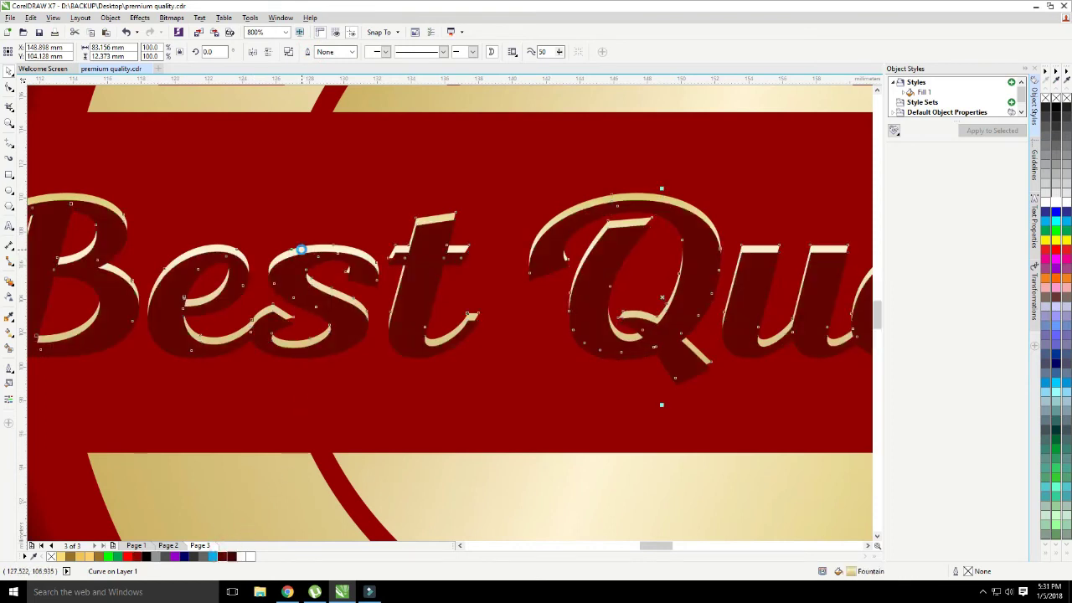
key("ctrl+z")
scroll(307, 259, "down", 2)
scroll(307, 266, "down", 2)
left_click(175, 397)
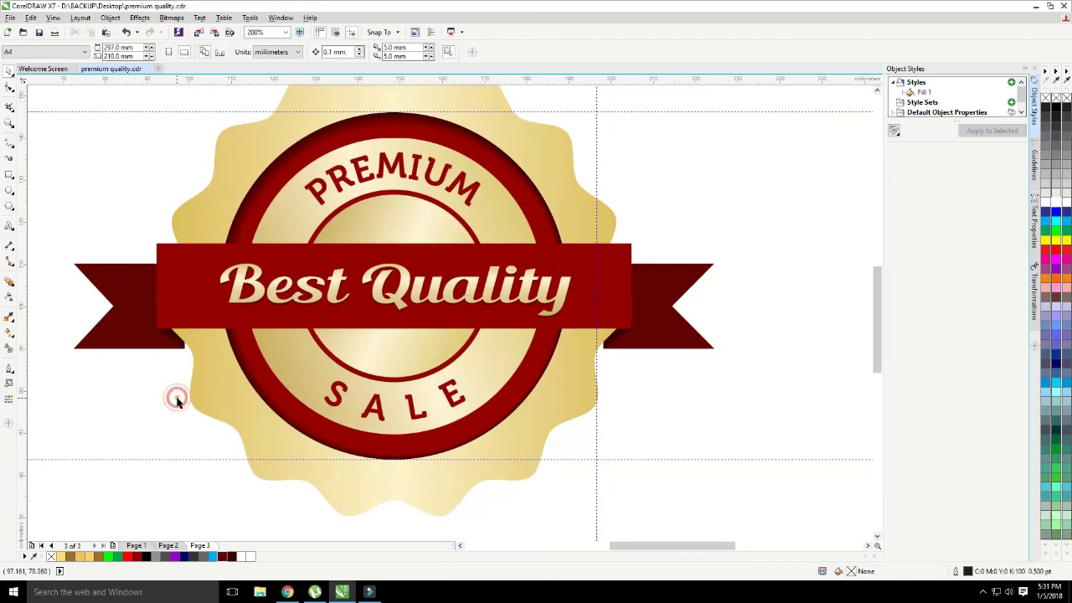
scroll(176, 397, "down", 2)
scroll(322, 334, "up", 2)
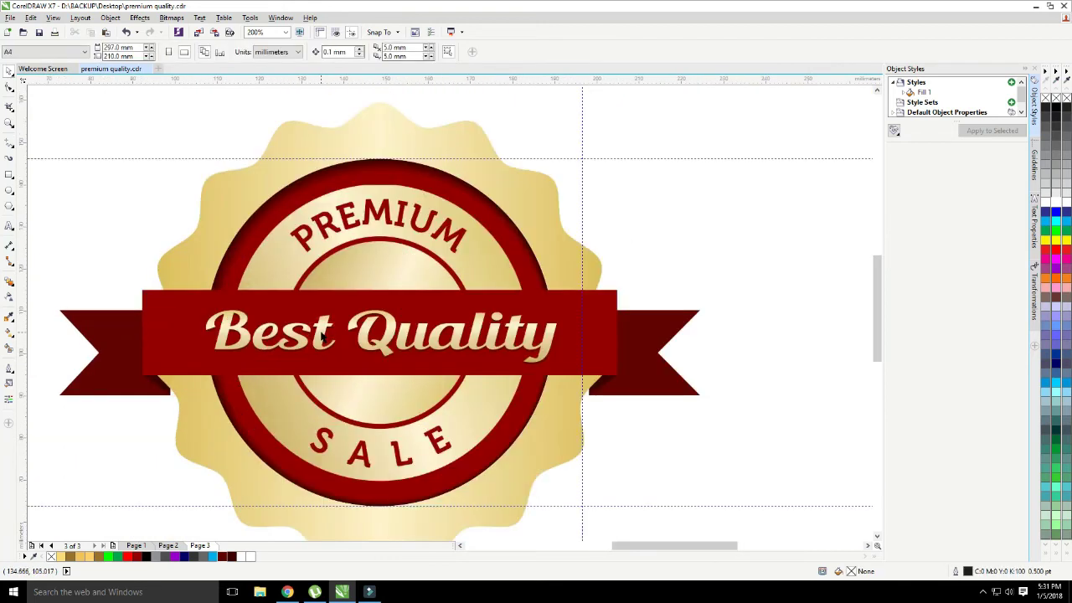
Step: Draw a rectangle about 112.6 by 16.7 mm across the front ribbon band and centre it vertically on the scalloped seal
left_click(9, 176)
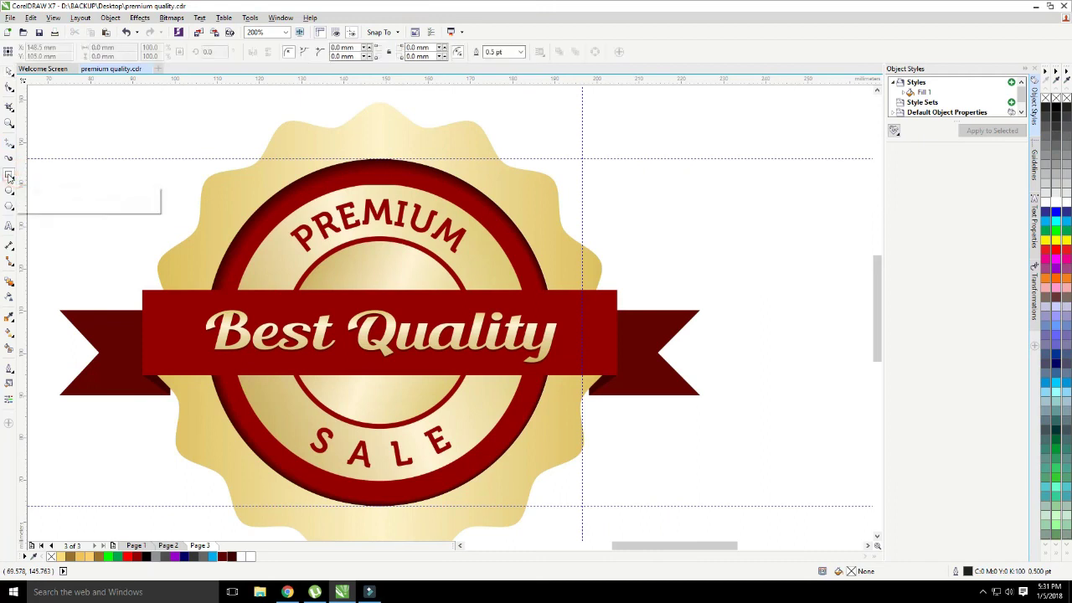
left_click_drag(140, 298, 618, 370)
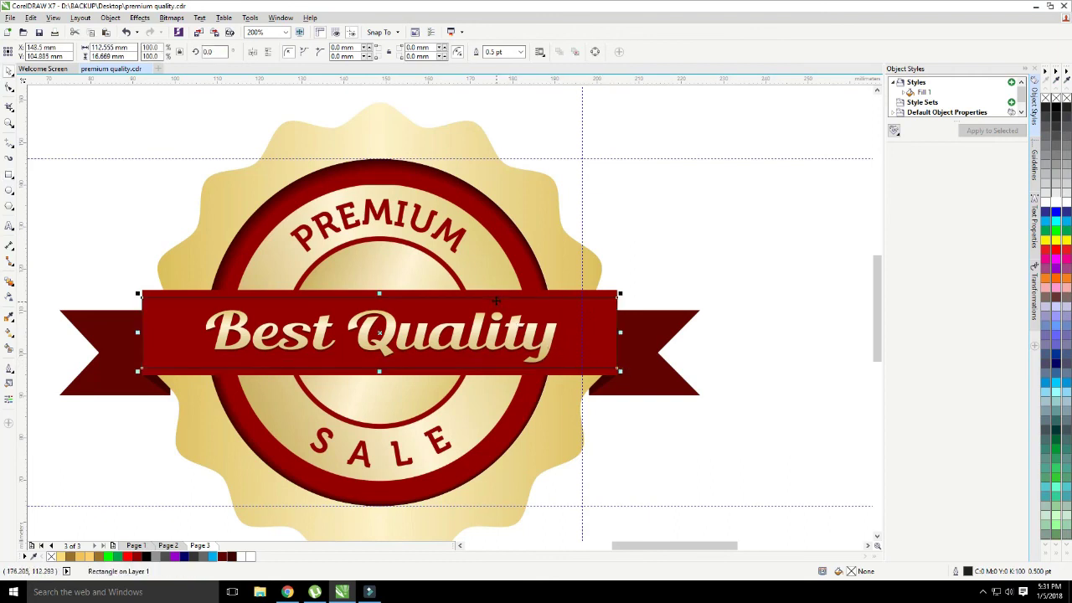
left_click(257, 190)
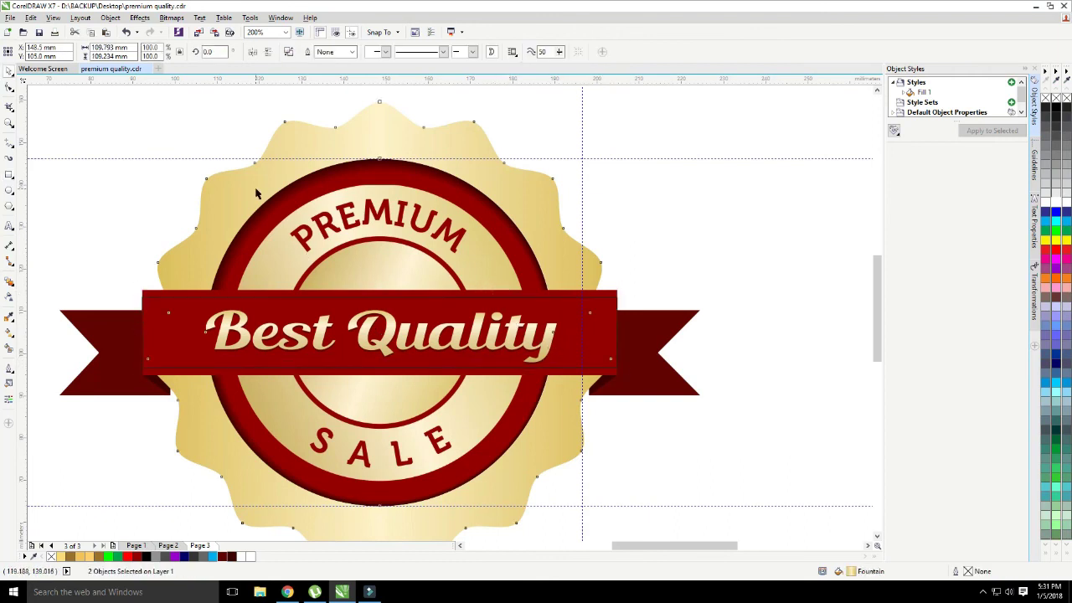
Step: Convert the rectangle to curves and break it open at both short sides, leaving only the two horizontal lines
left_click(192, 310)
key("ctrl+q")
left_click(9, 87)
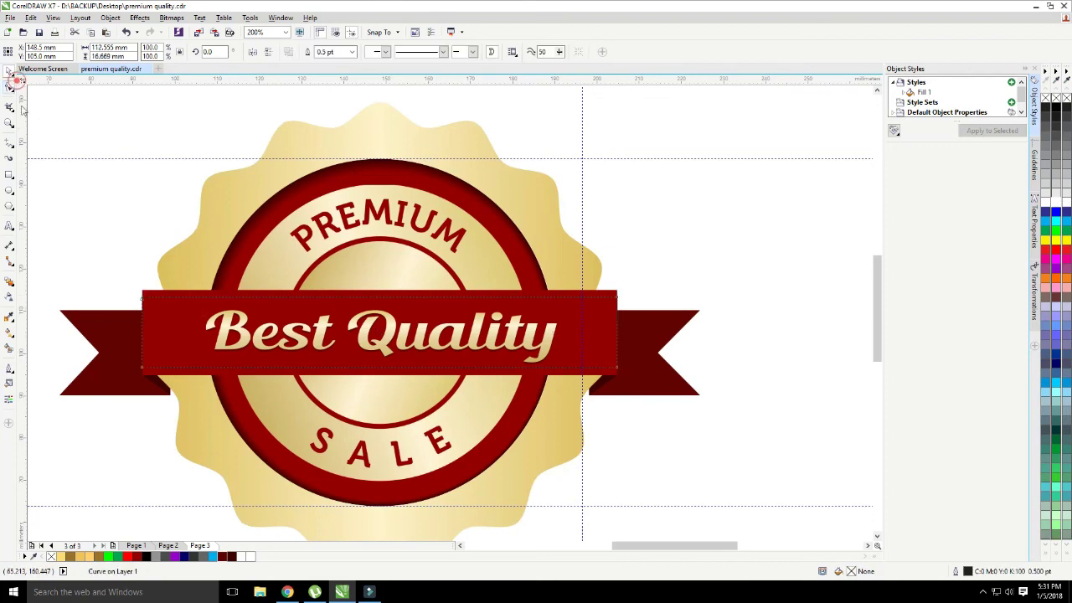
double_click(144, 337)
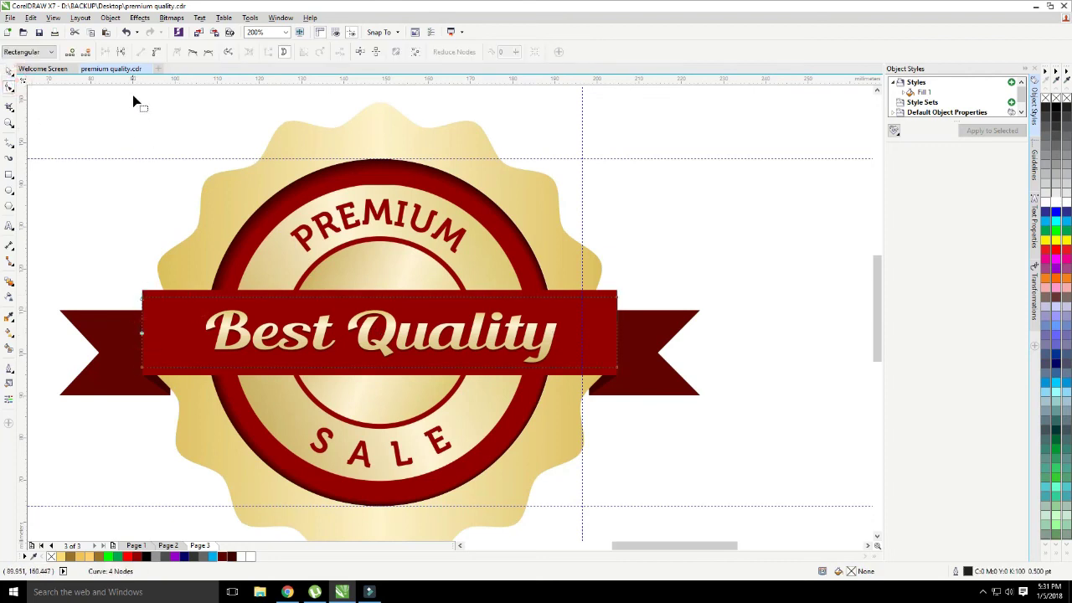
left_click(123, 52)
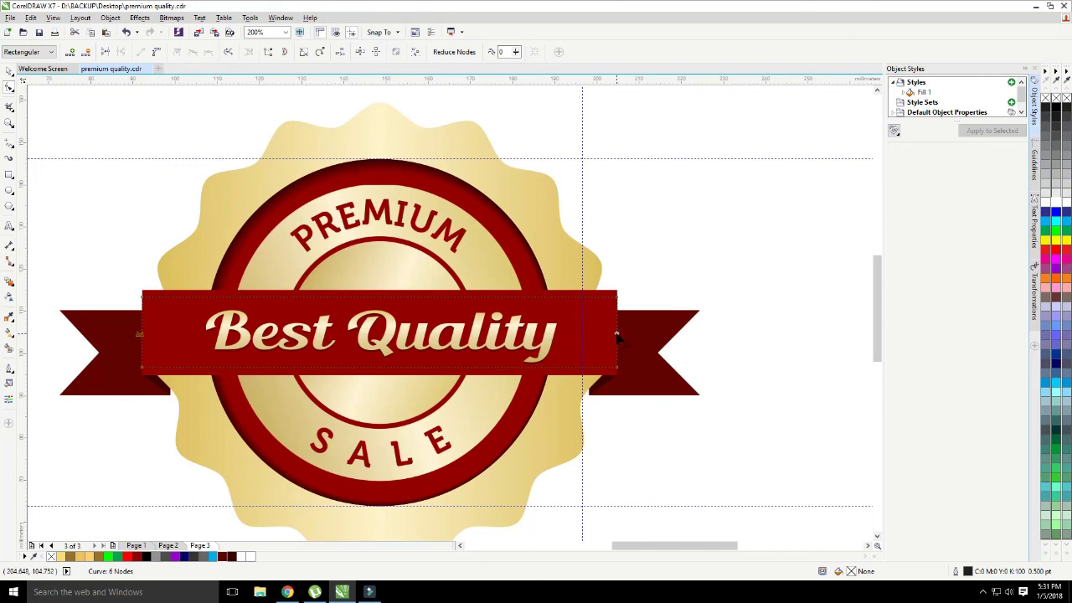
left_click(121, 52)
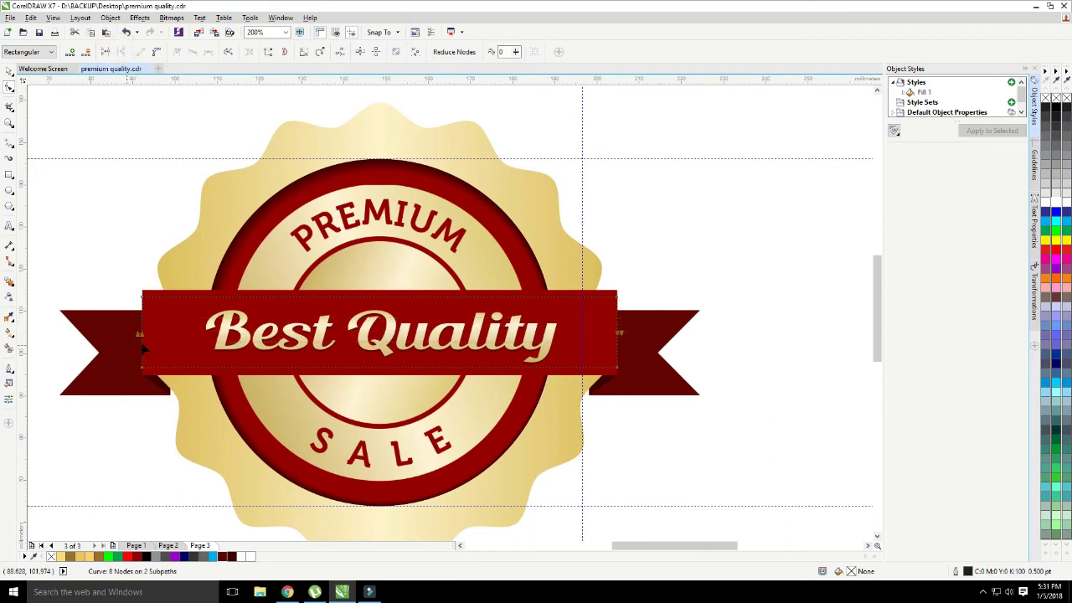
key("space")
Step: Give the two ribbon lines a 1 pt outline in gold (#F2C357)
left_click(345, 52)
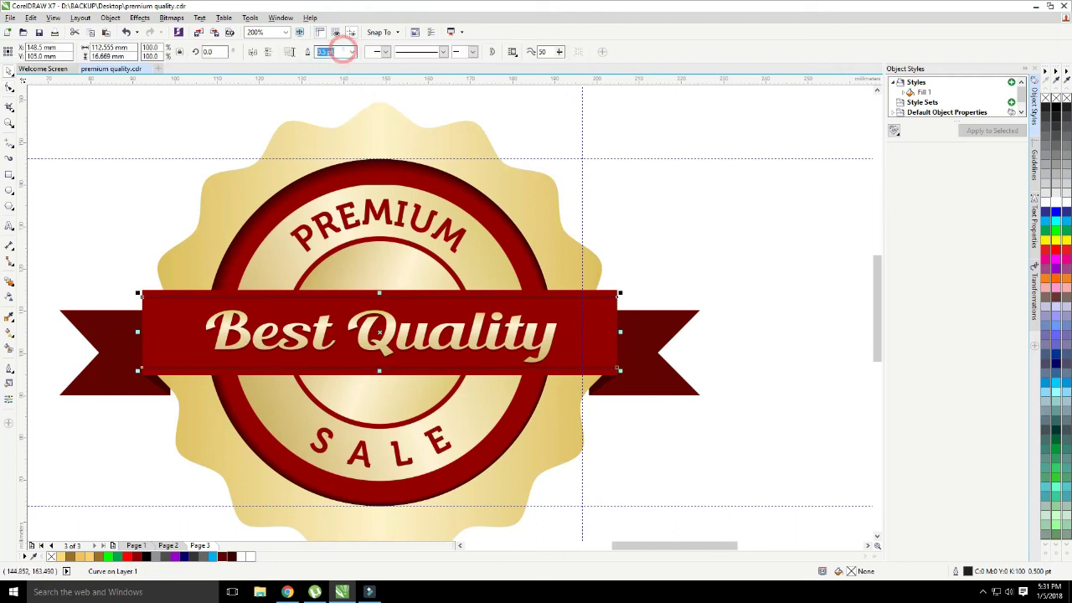
double_click(315, 52)
type("1")
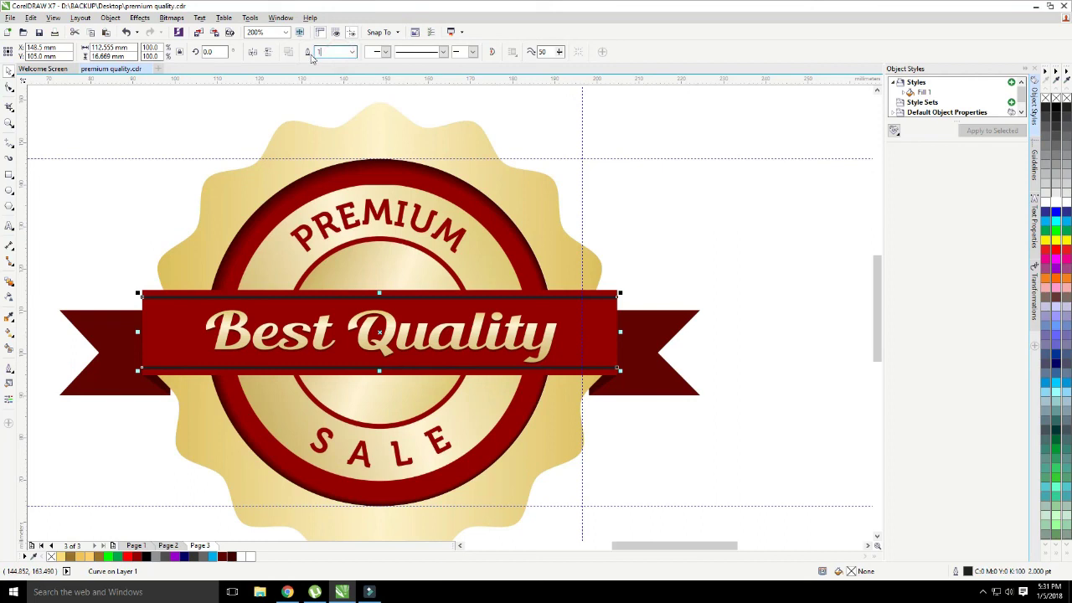
right_click(84, 557)
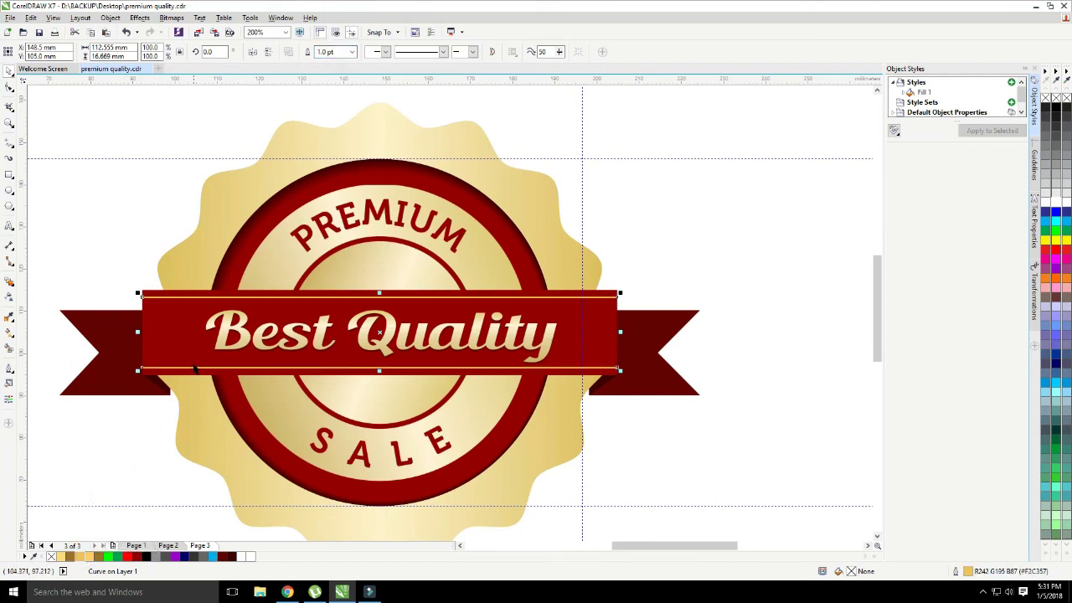
Step: Copy the pair of gold lines onto the left ribbon tail and shorten them to about 24.7 mm to fit its notched end
left_click(100, 303)
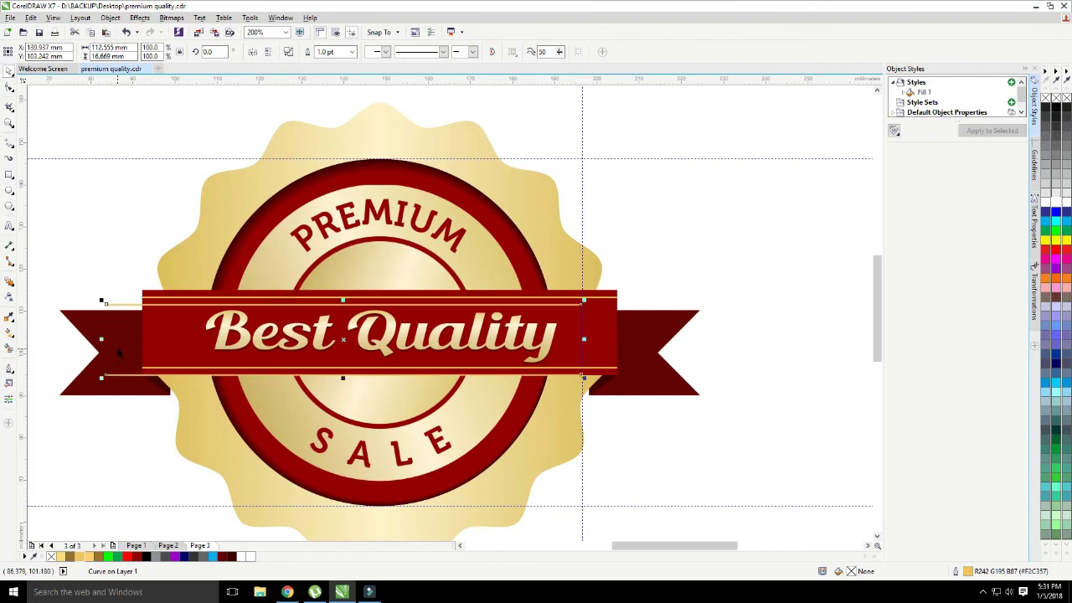
left_click(120, 299, "shift")
left_click(110, 268)
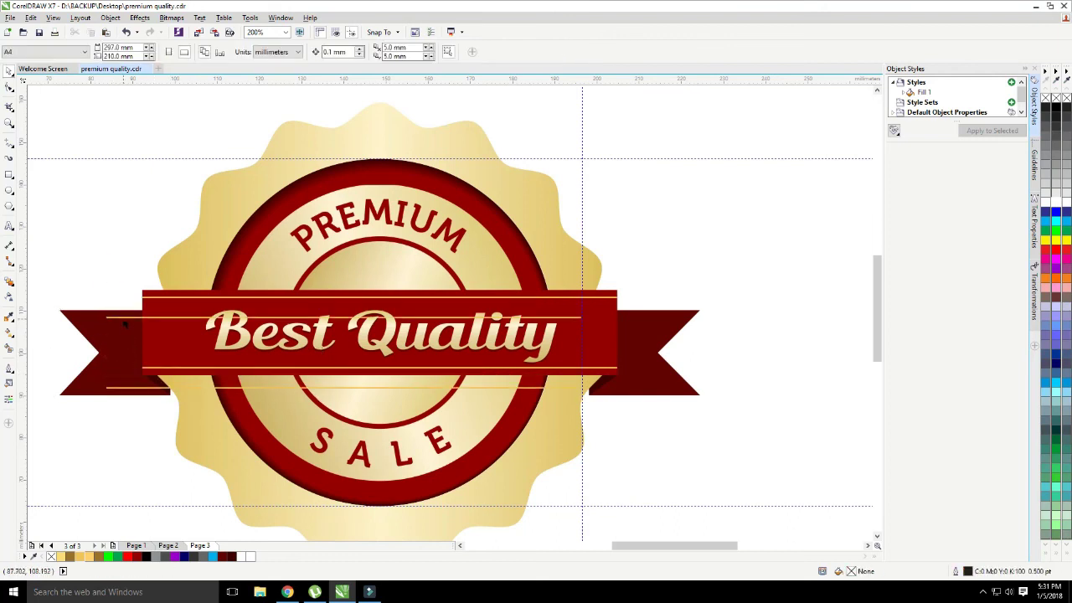
left_click(123, 317)
left_click_drag(584, 350, 171, 394)
scroll(137, 354, "up", 1)
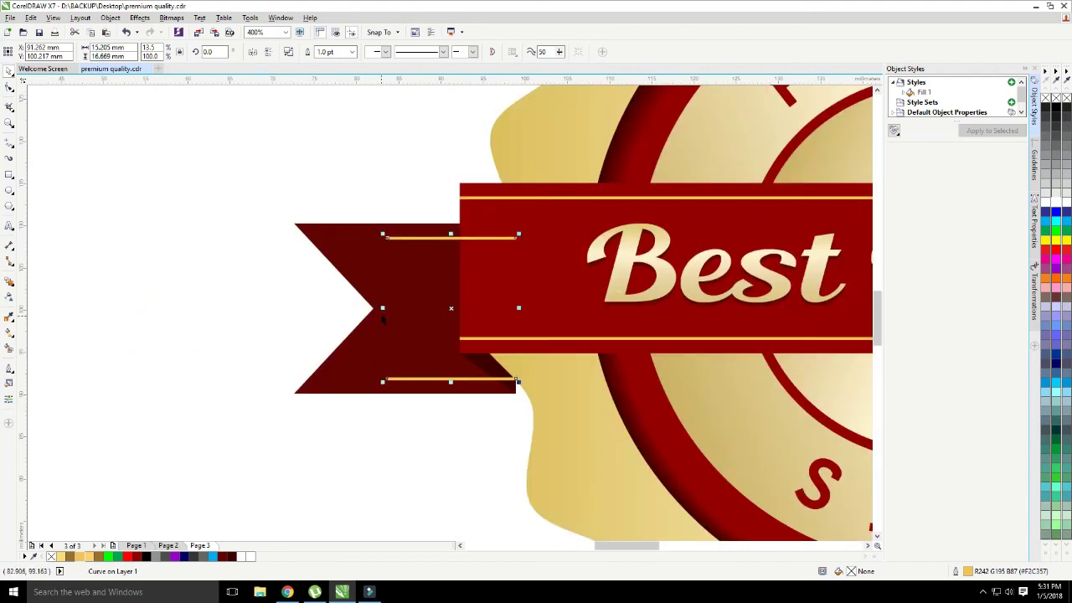
left_click_drag(383, 307, 304, 239)
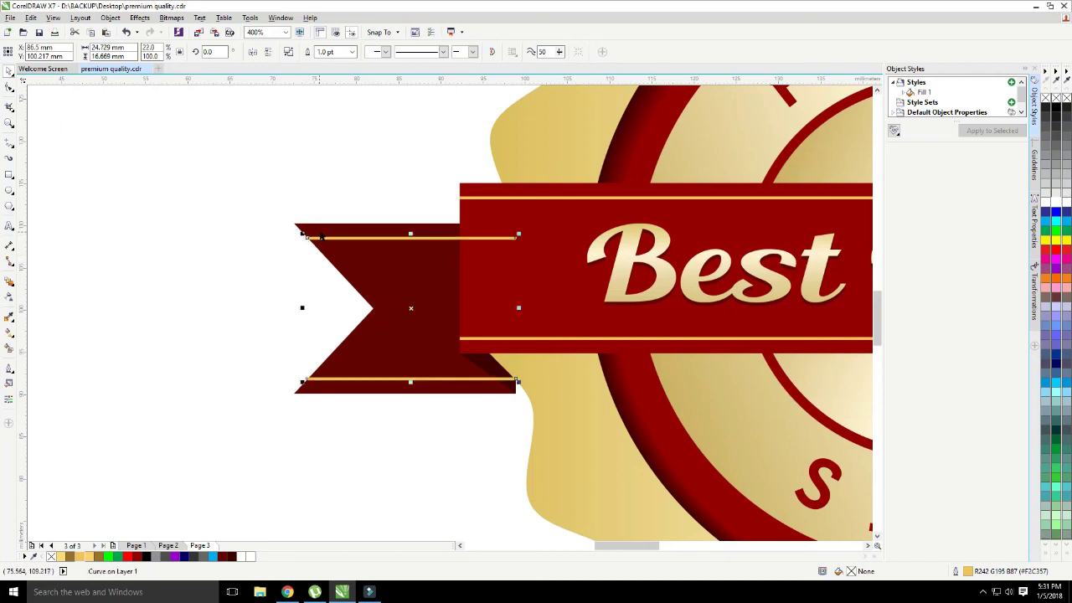
Step: Send the left tail and its gold lines behind the dark fold and the front ribbon band
left_click(322, 234, "shift")
key("ctrl+Page_Down")
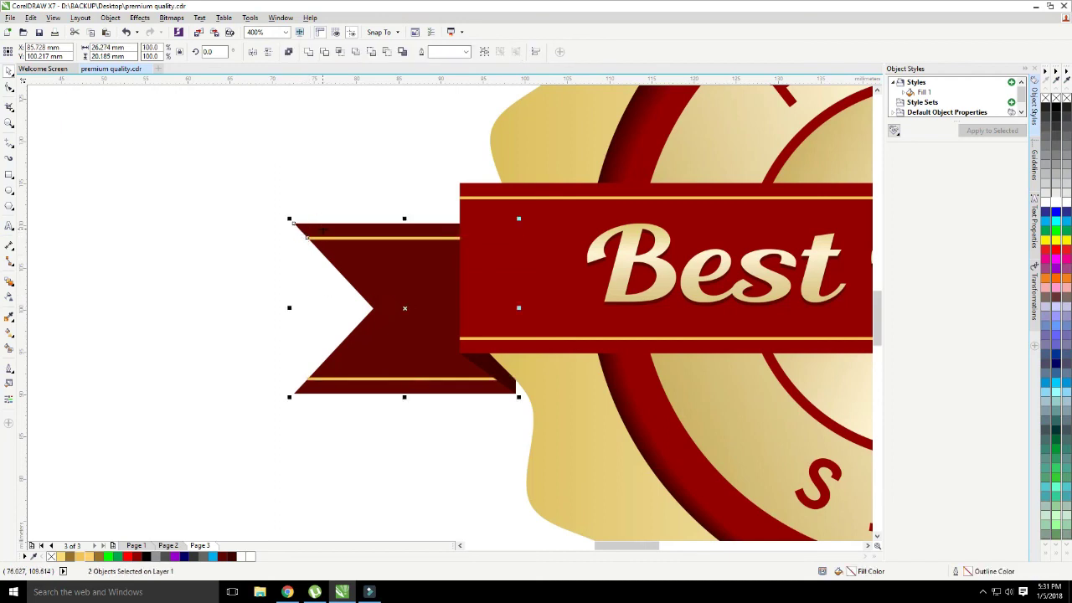
scroll(321, 229, "down", 1)
scroll(342, 342, "down", 1)
left_click(341, 341)
scroll(344, 344, "up", 1)
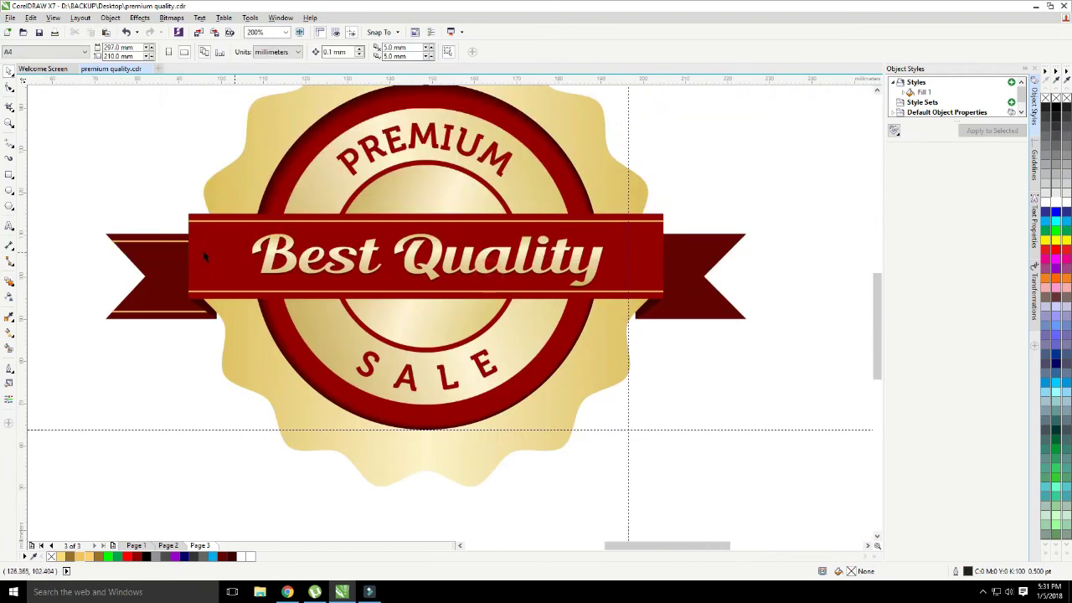
Step: Copy the left tail's gold lines onto the right ribbon tail and align them with its notched end
left_click(172, 242)
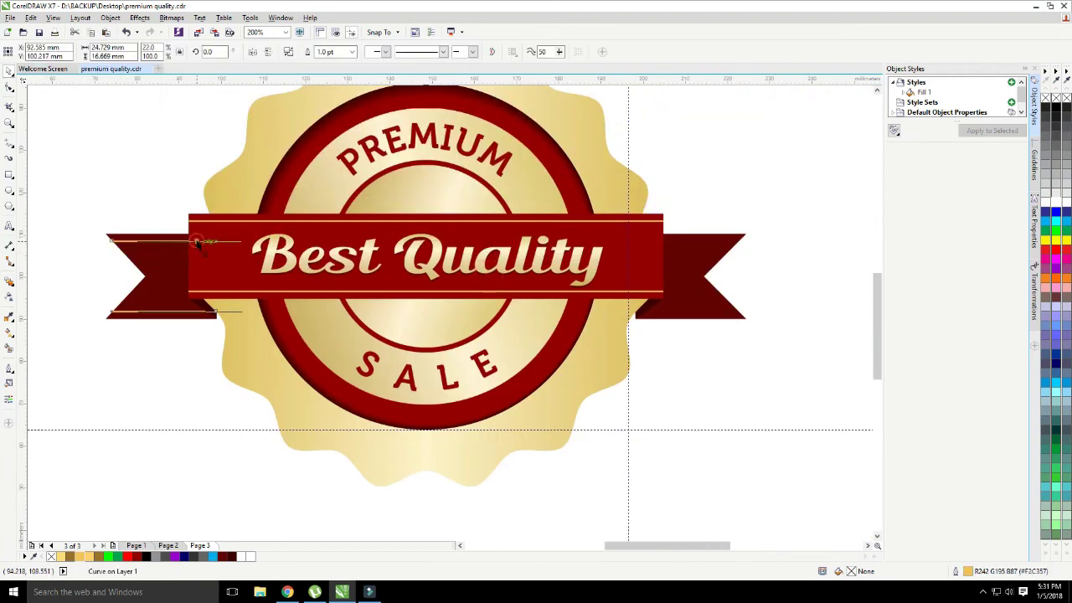
left_click(684, 262, "shift")
left_click(796, 242)
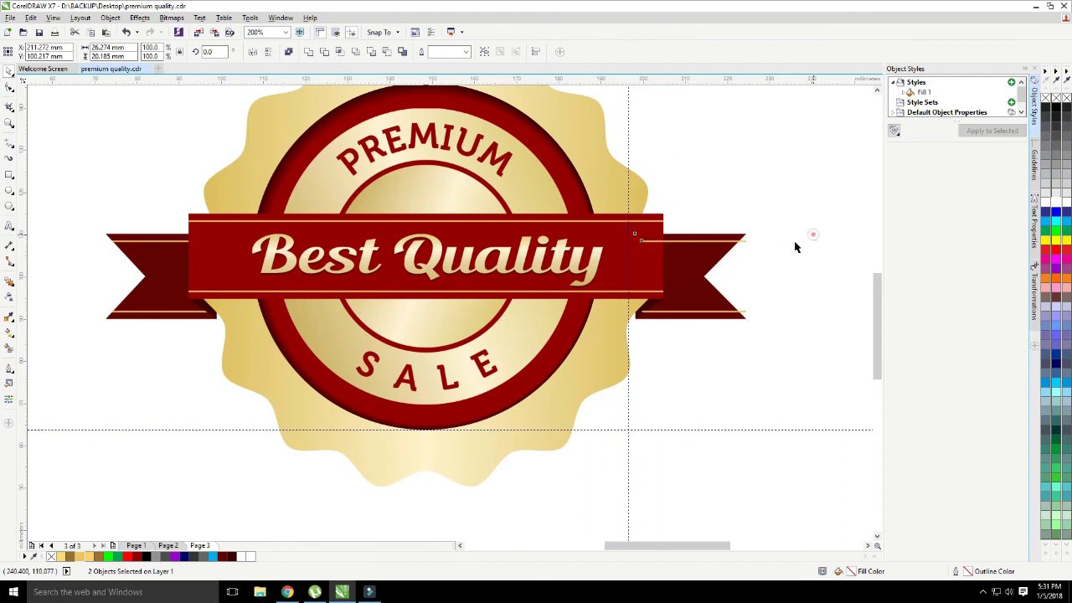
scroll(813, 236, "up", 1)
left_click(612, 263)
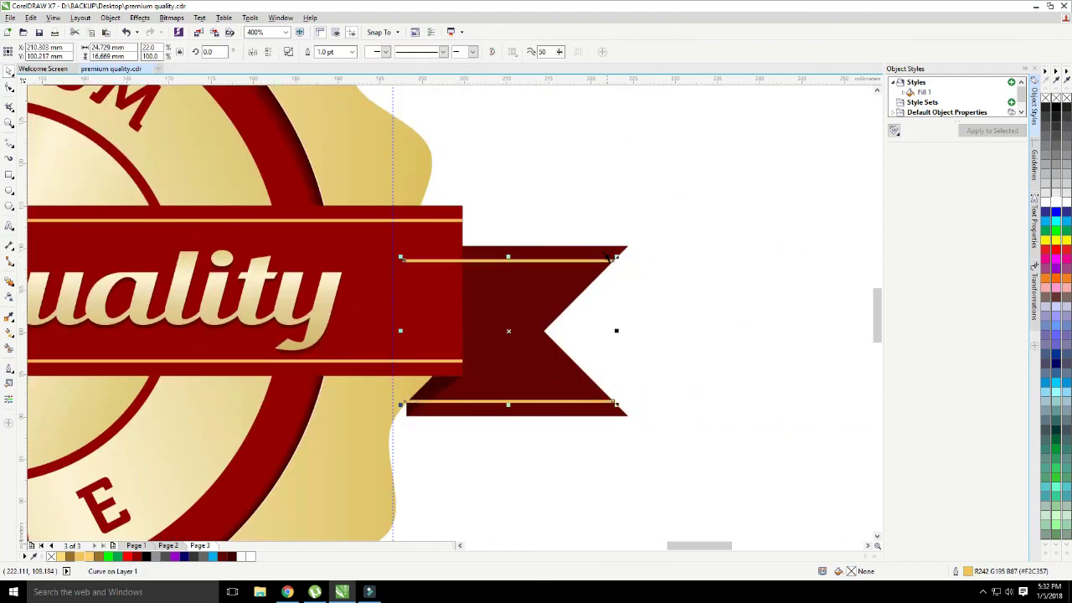
Step: Send the right tail and its gold lines behind the front ribbon band and fold
left_click(602, 250, "shift")
scroll(602, 249, "down", 2)
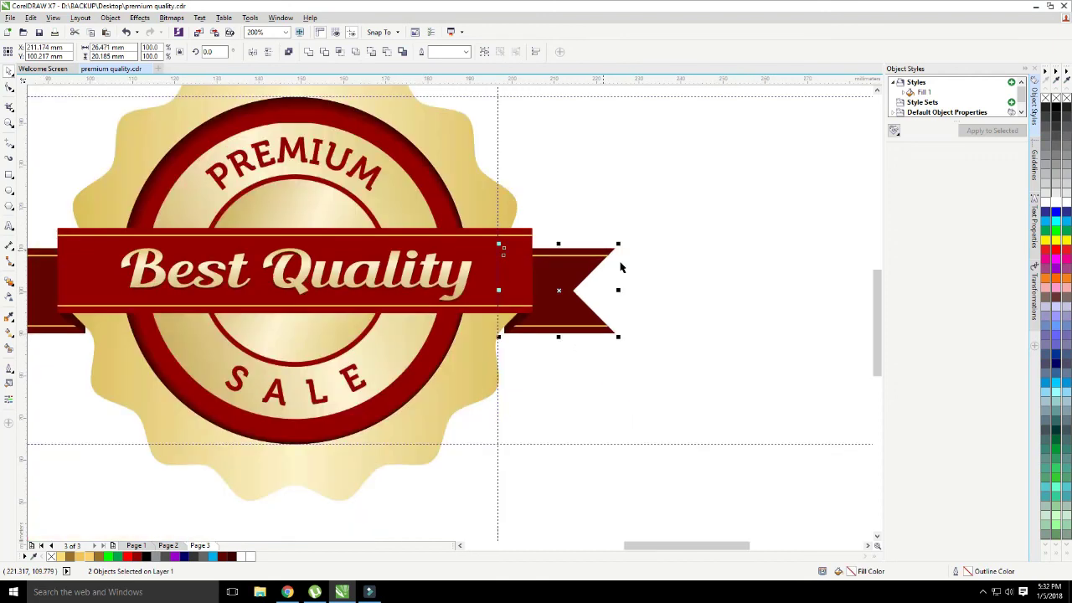
left_click(662, 292)
scroll(587, 293, "down", 1)
scroll(489, 295, "up", 1)
scroll(488, 295, "down", 2)
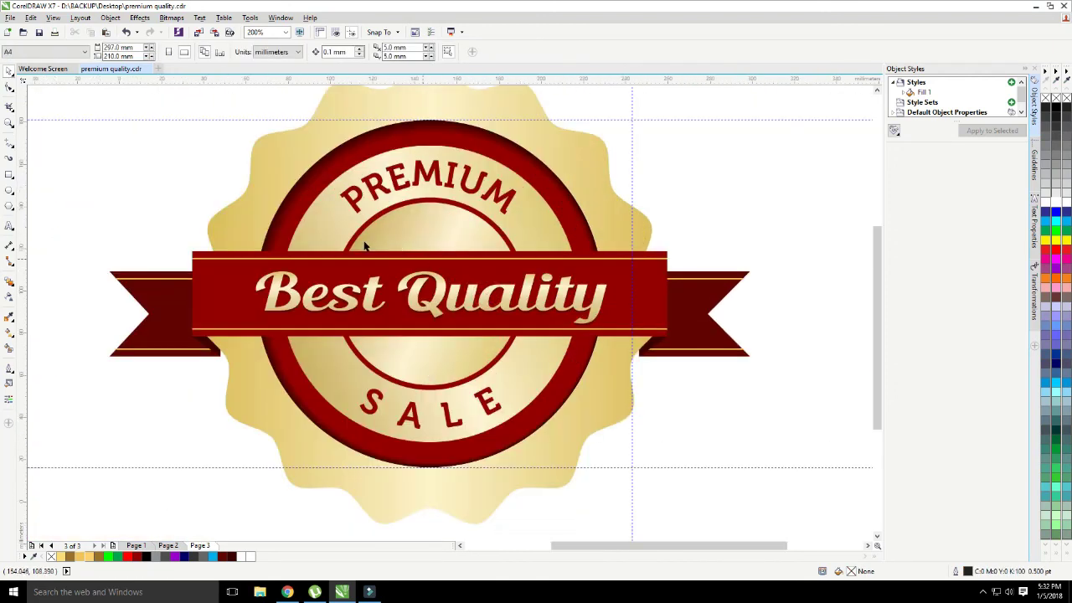
Step: Add a page-sized 297 by 210 mm background rectangle behind the badge and fill it with black
left_click_drag(261, 158, 606, 421)
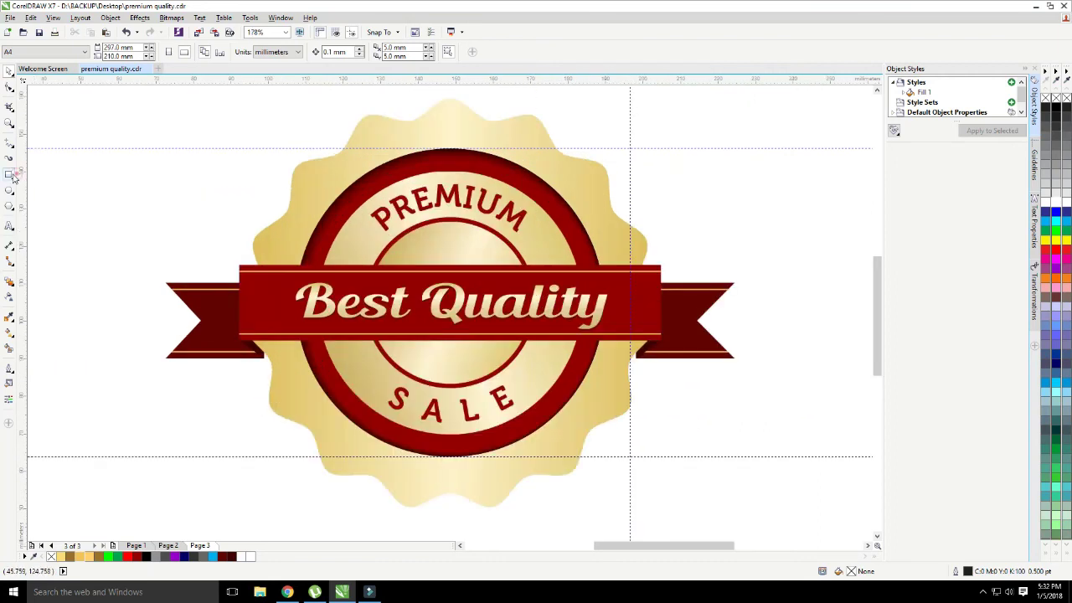
double_click(11, 175)
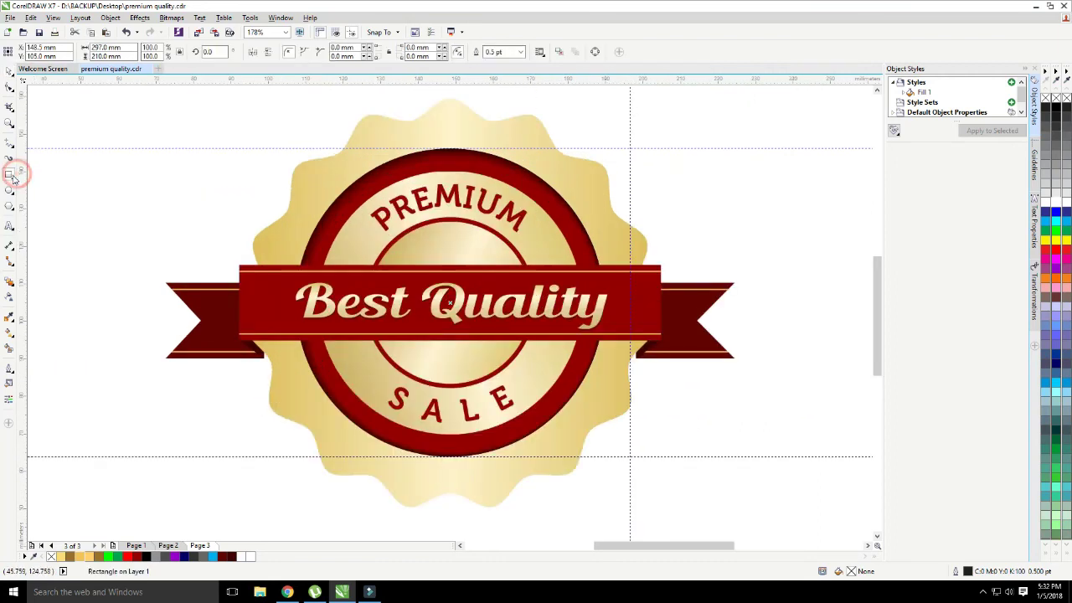
left_click(1055, 107)
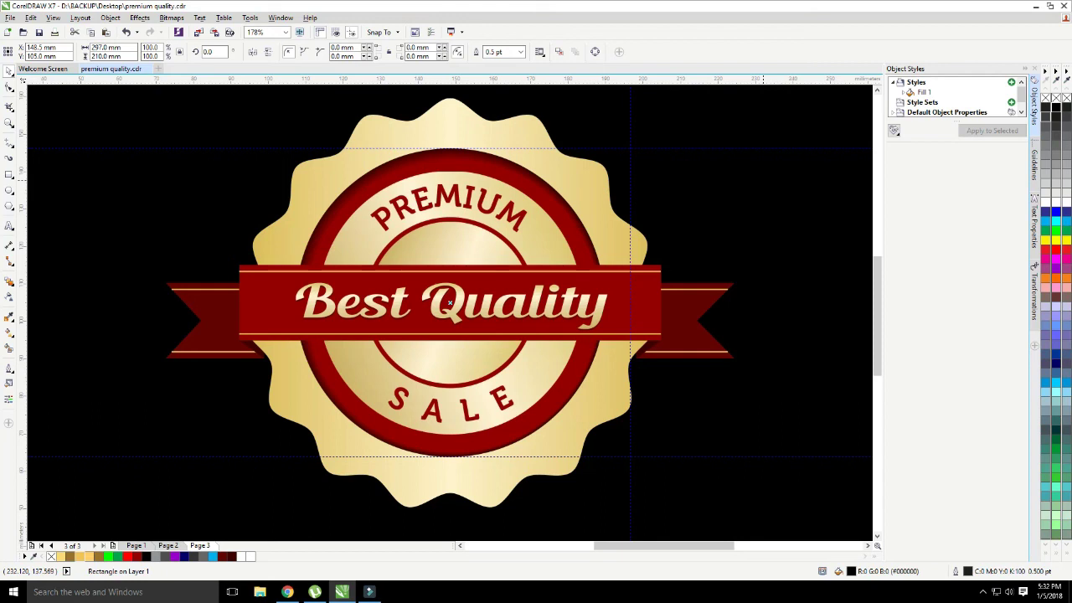
left_click(985, 592)
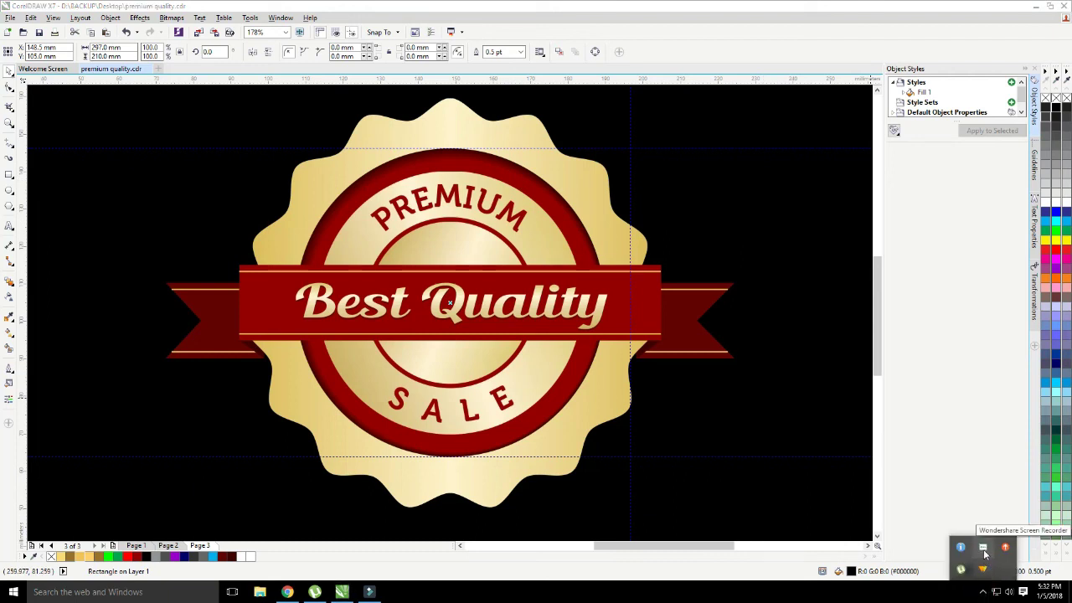